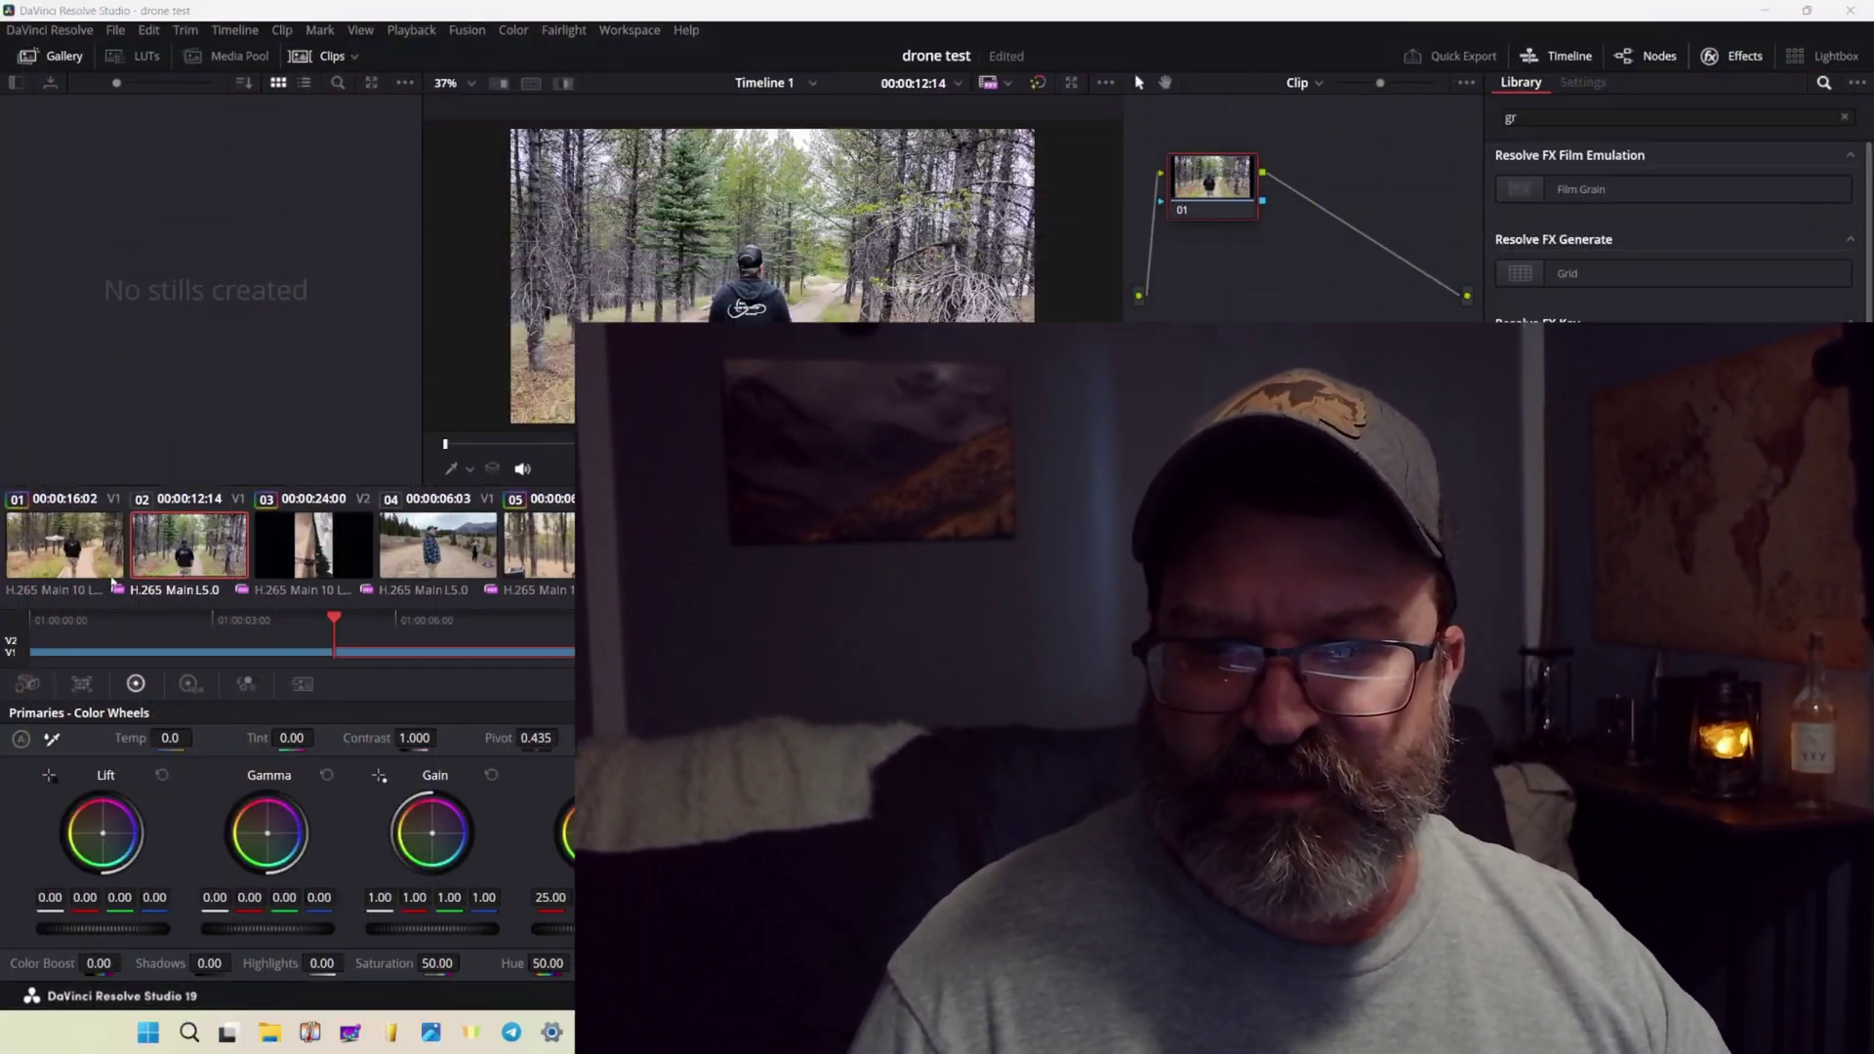
# Select clip 06, the man eating at the picnic table, after briefly viewing clip 04.
pyautogui.click(436, 557)
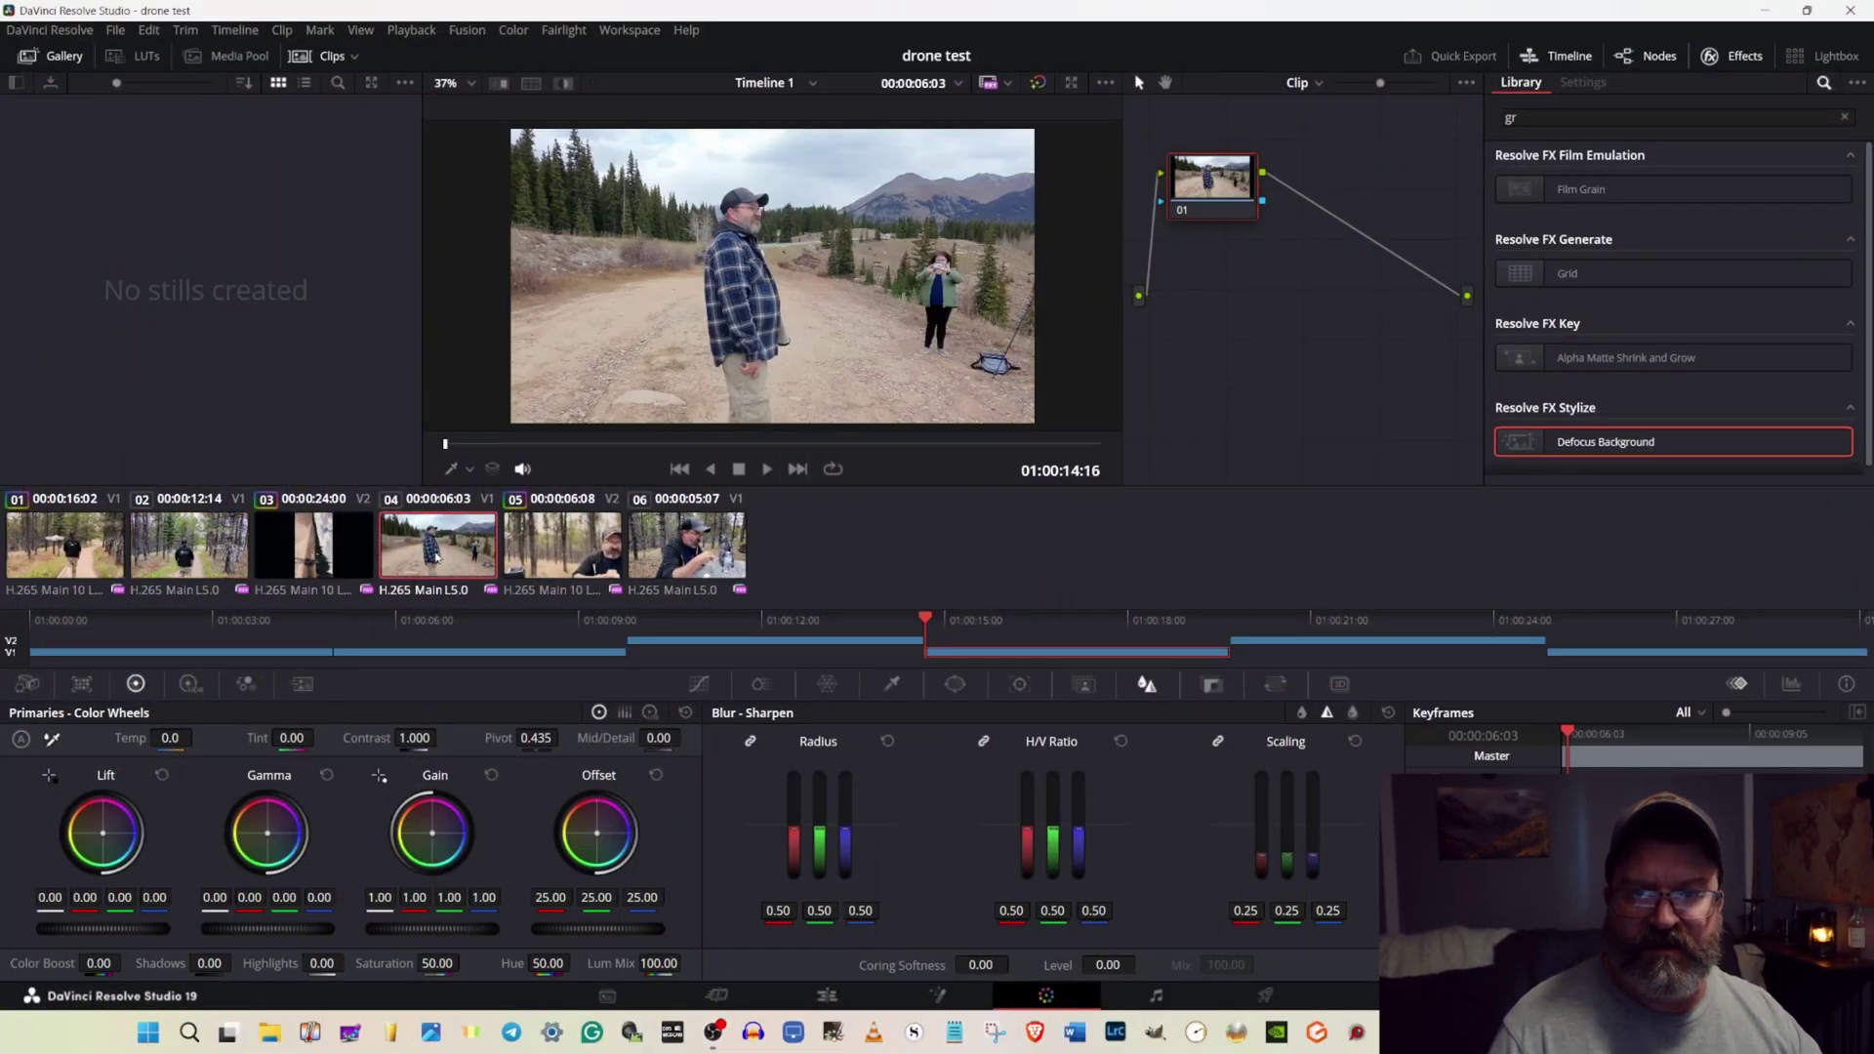
pyautogui.click(719, 572)
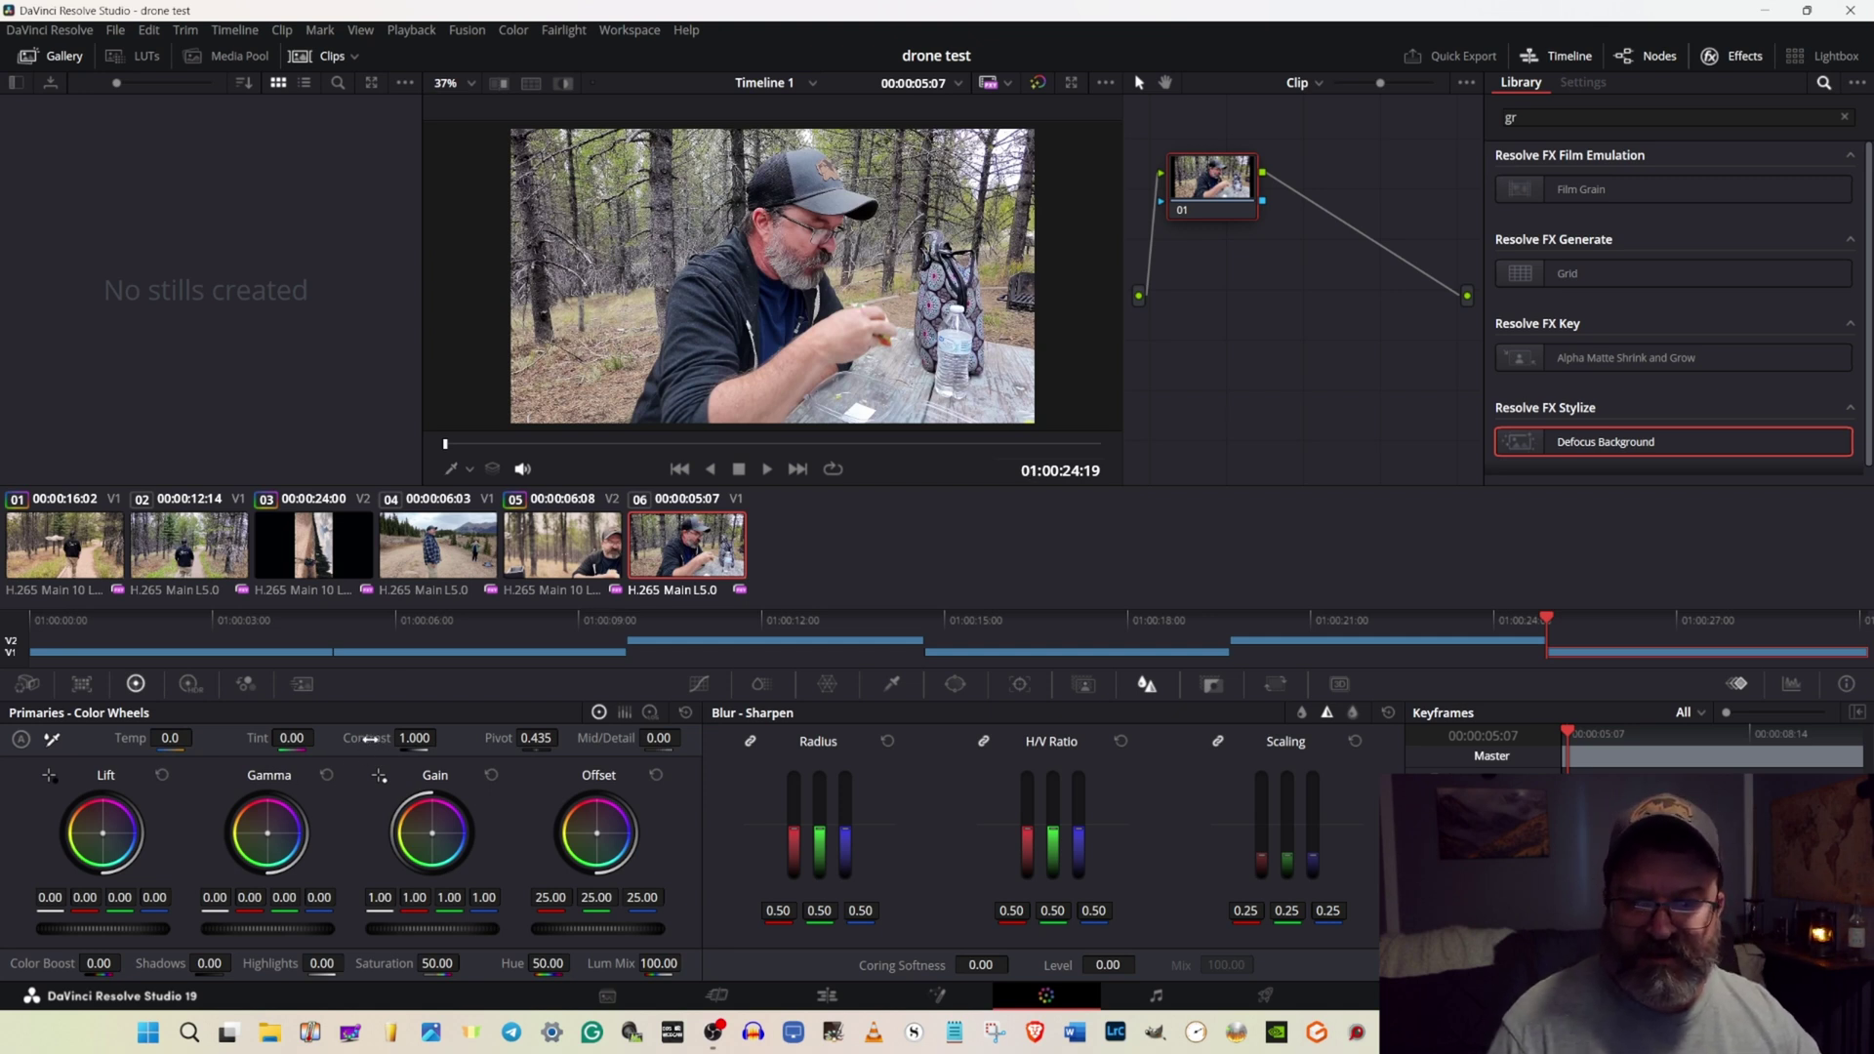
# In the Color Wheels primaries, drop Contrast to 0.902, Saturation to 42.20 and Mid/Detail to -20.50.
pyautogui.moveTo(408, 739); pyautogui.dragTo(430, 741)
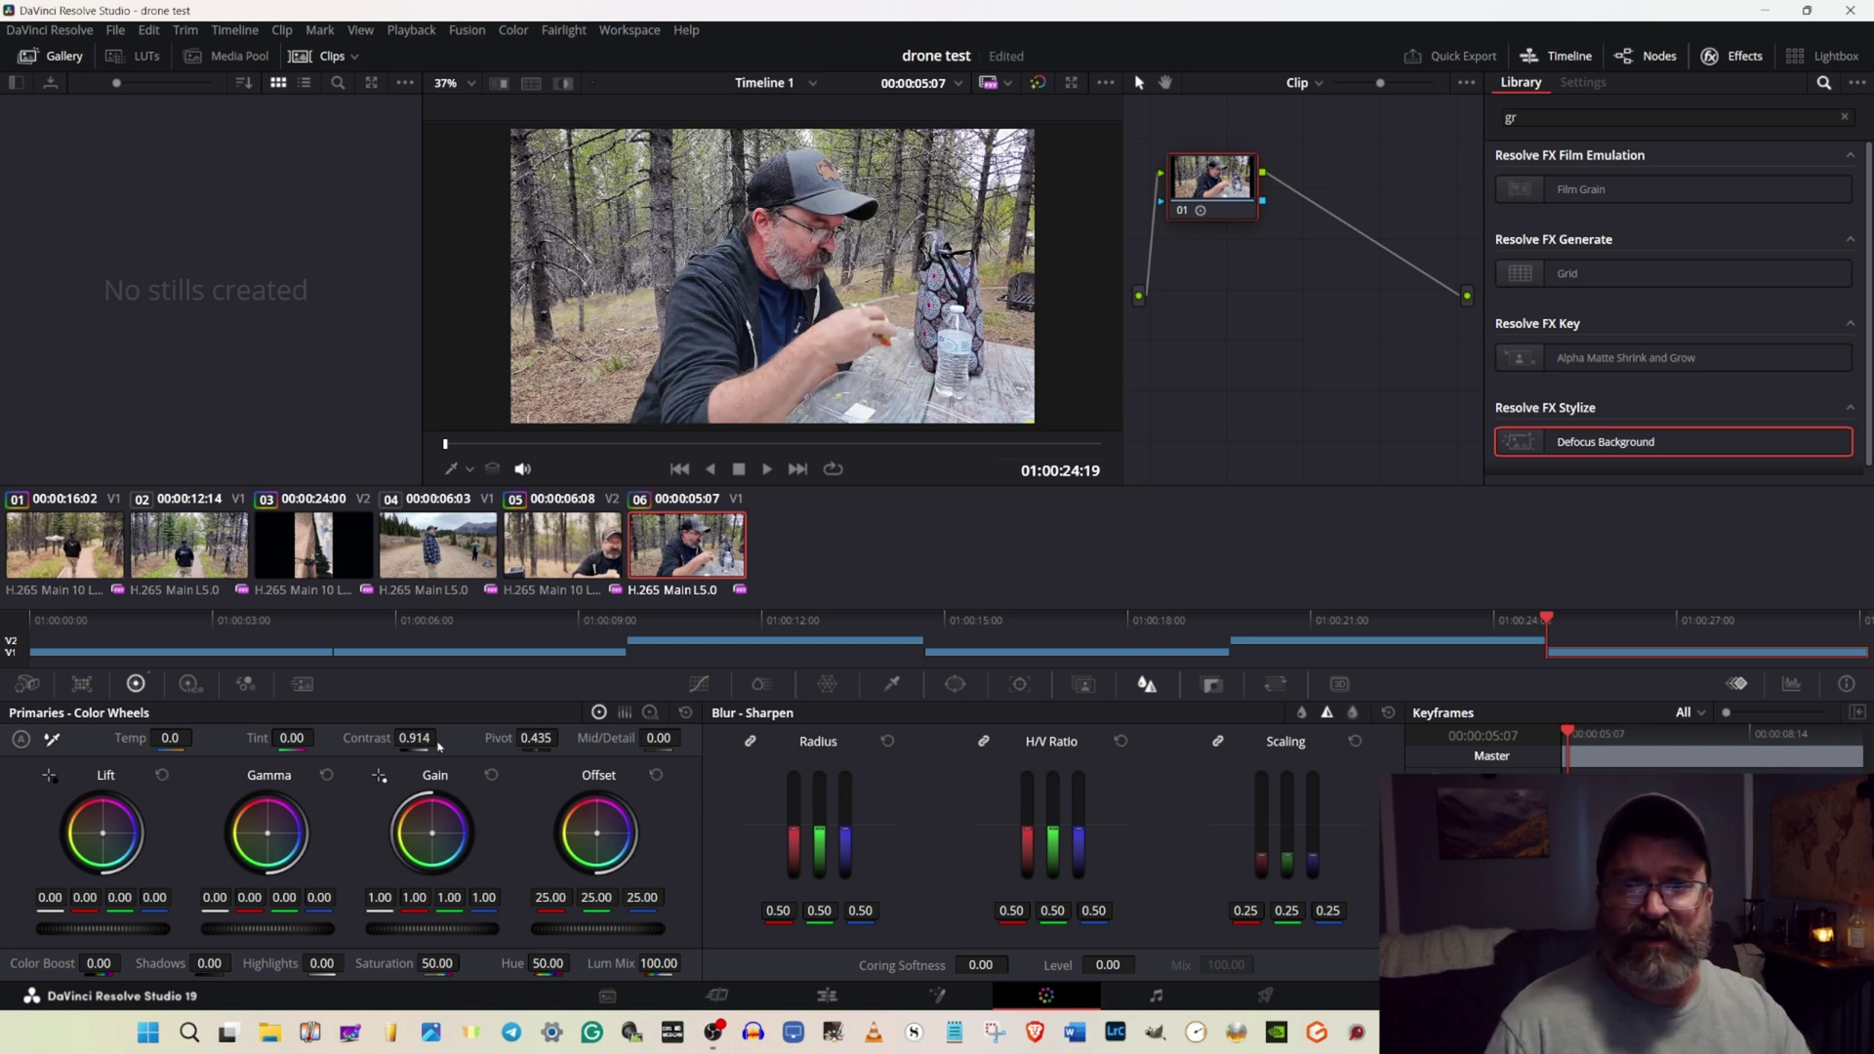
pyautogui.moveTo(439, 745)
pyautogui.mouseDown()
pyautogui.moveTo(419, 737)
pyautogui.moveTo(441, 738)
pyautogui.mouseUp()
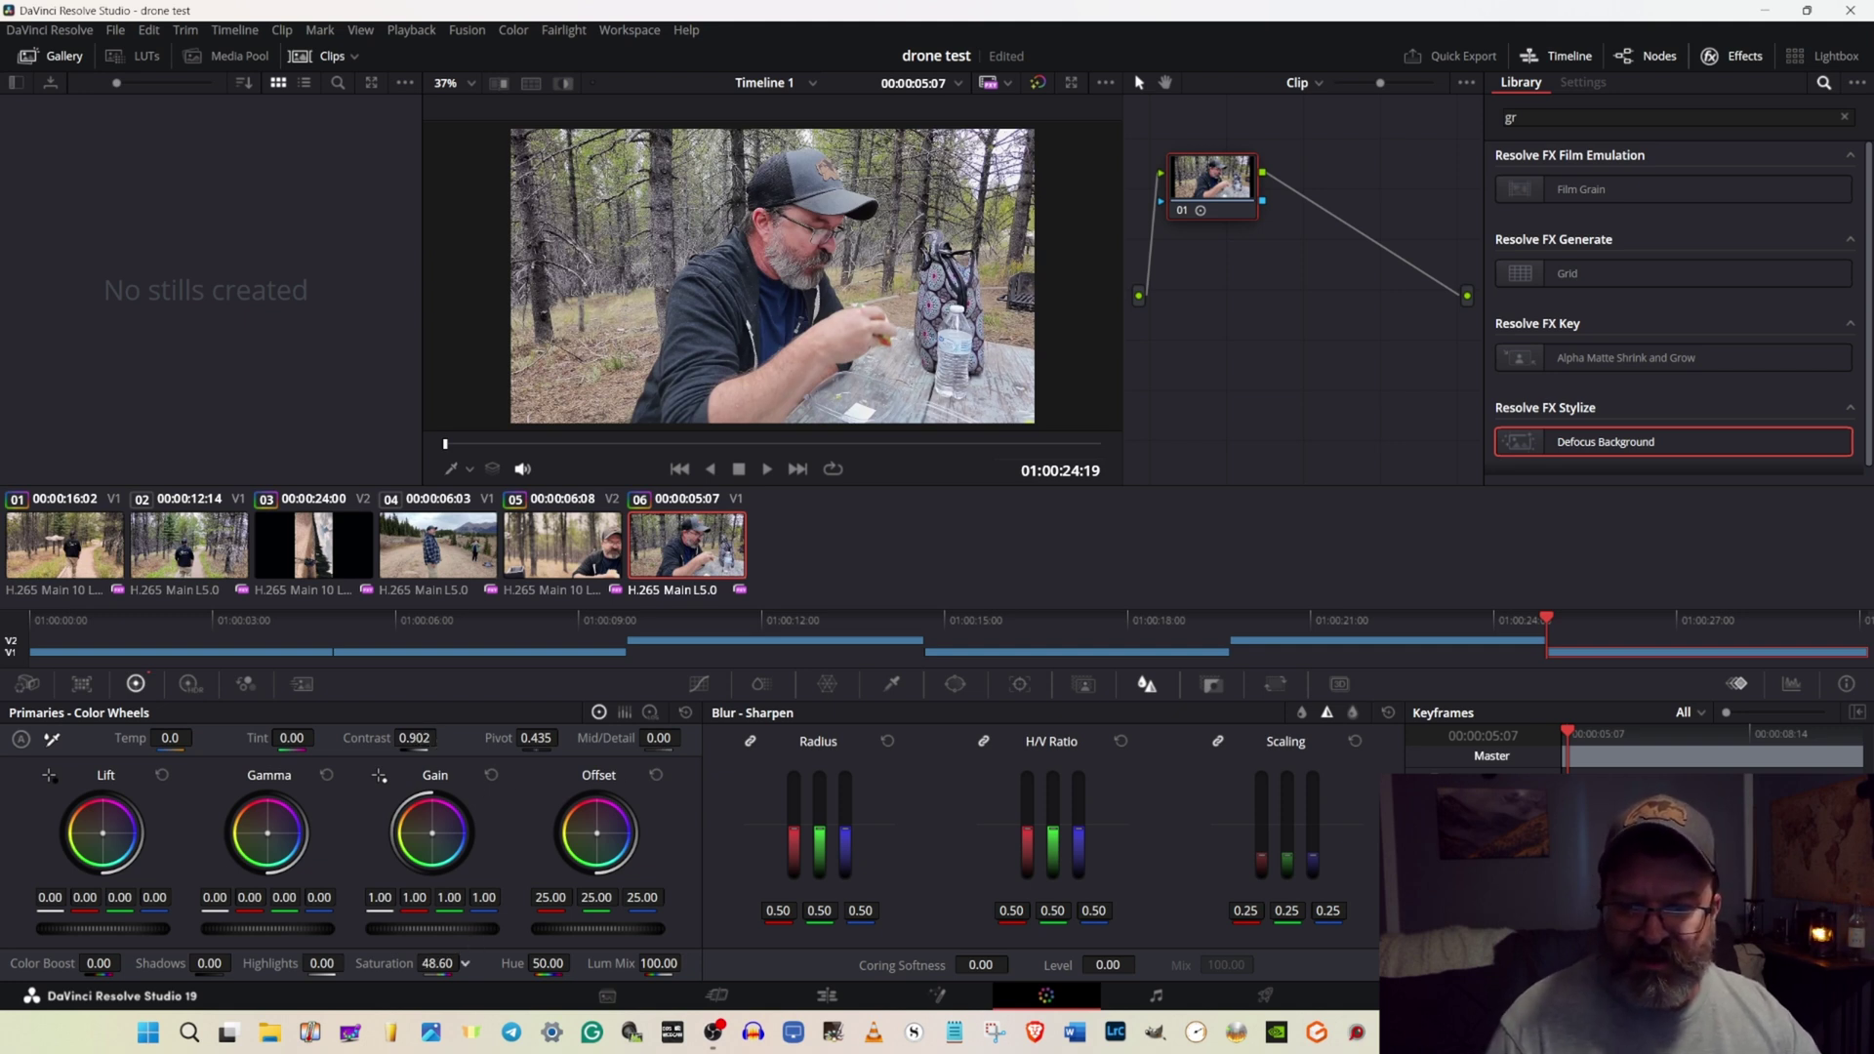
pyautogui.moveTo(451, 963); pyautogui.dragTo(429, 964)
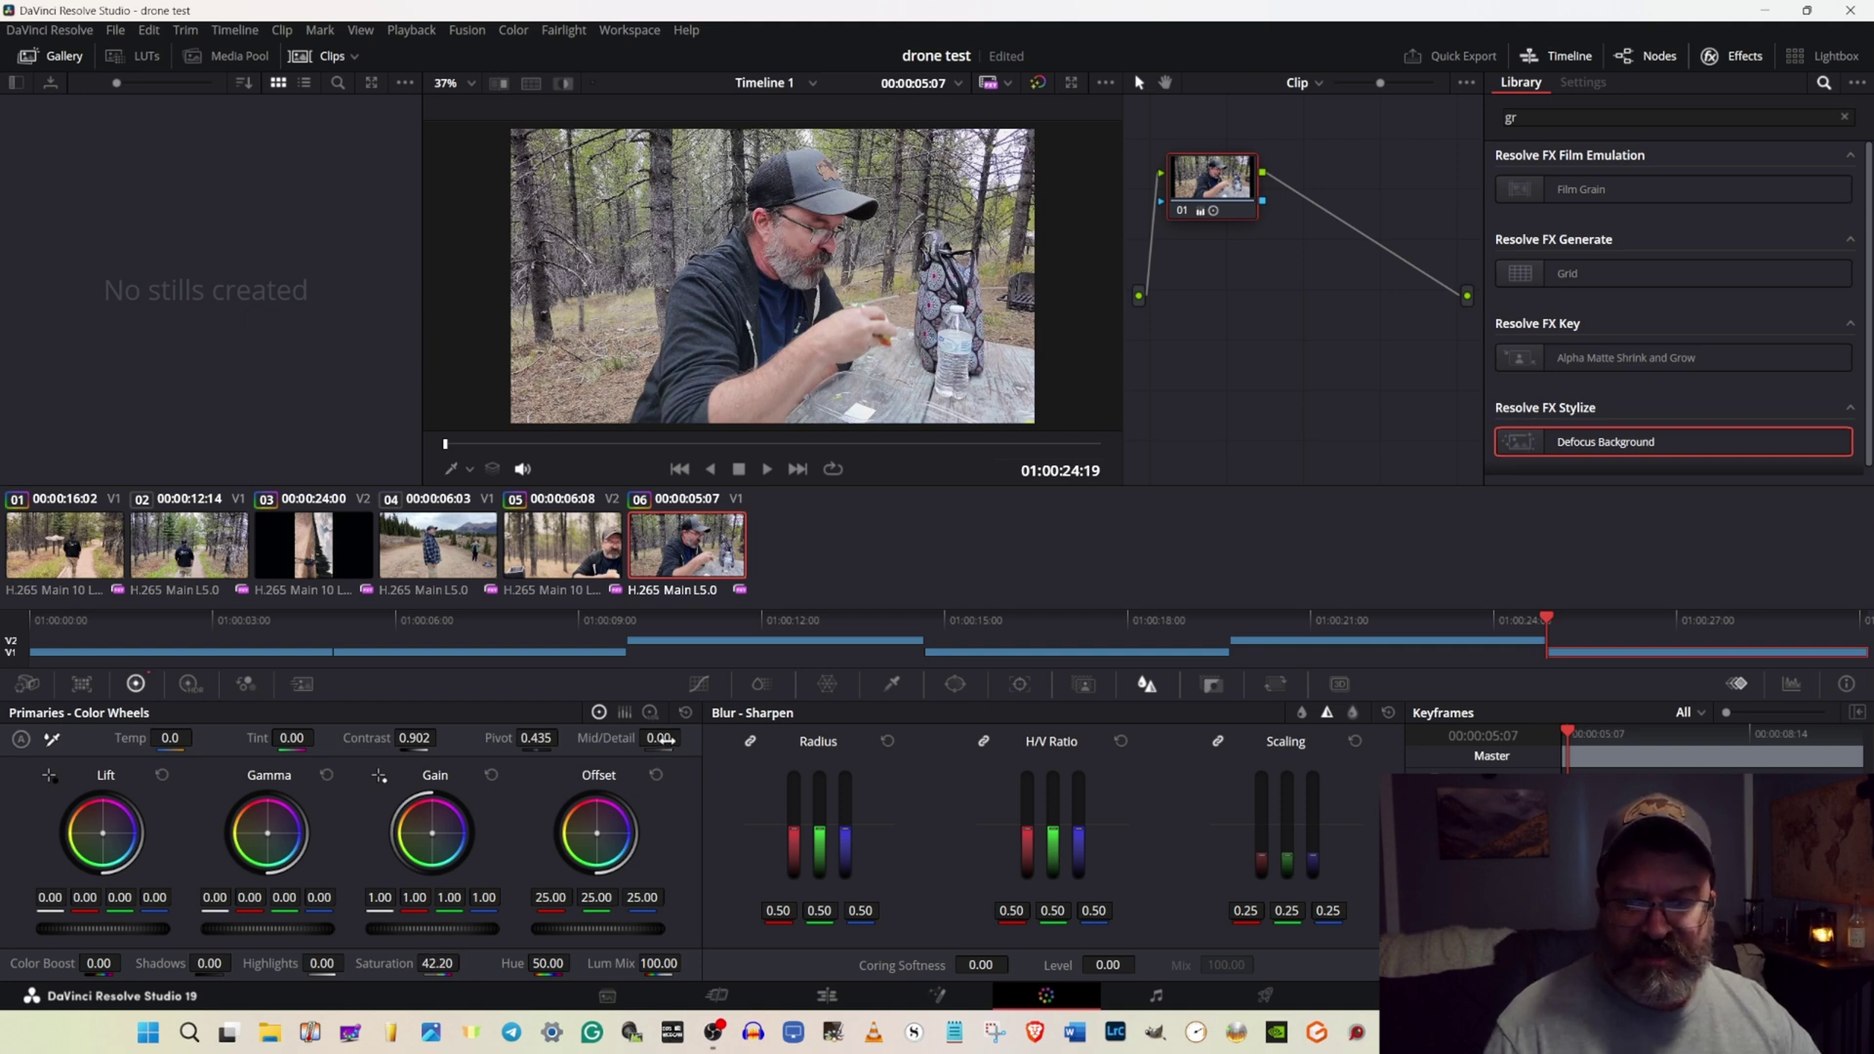
pyautogui.moveTo(668, 739)
pyautogui.mouseDown()
pyautogui.moveTo(603, 739)
pyautogui.moveTo(675, 734)
pyautogui.mouseUp()
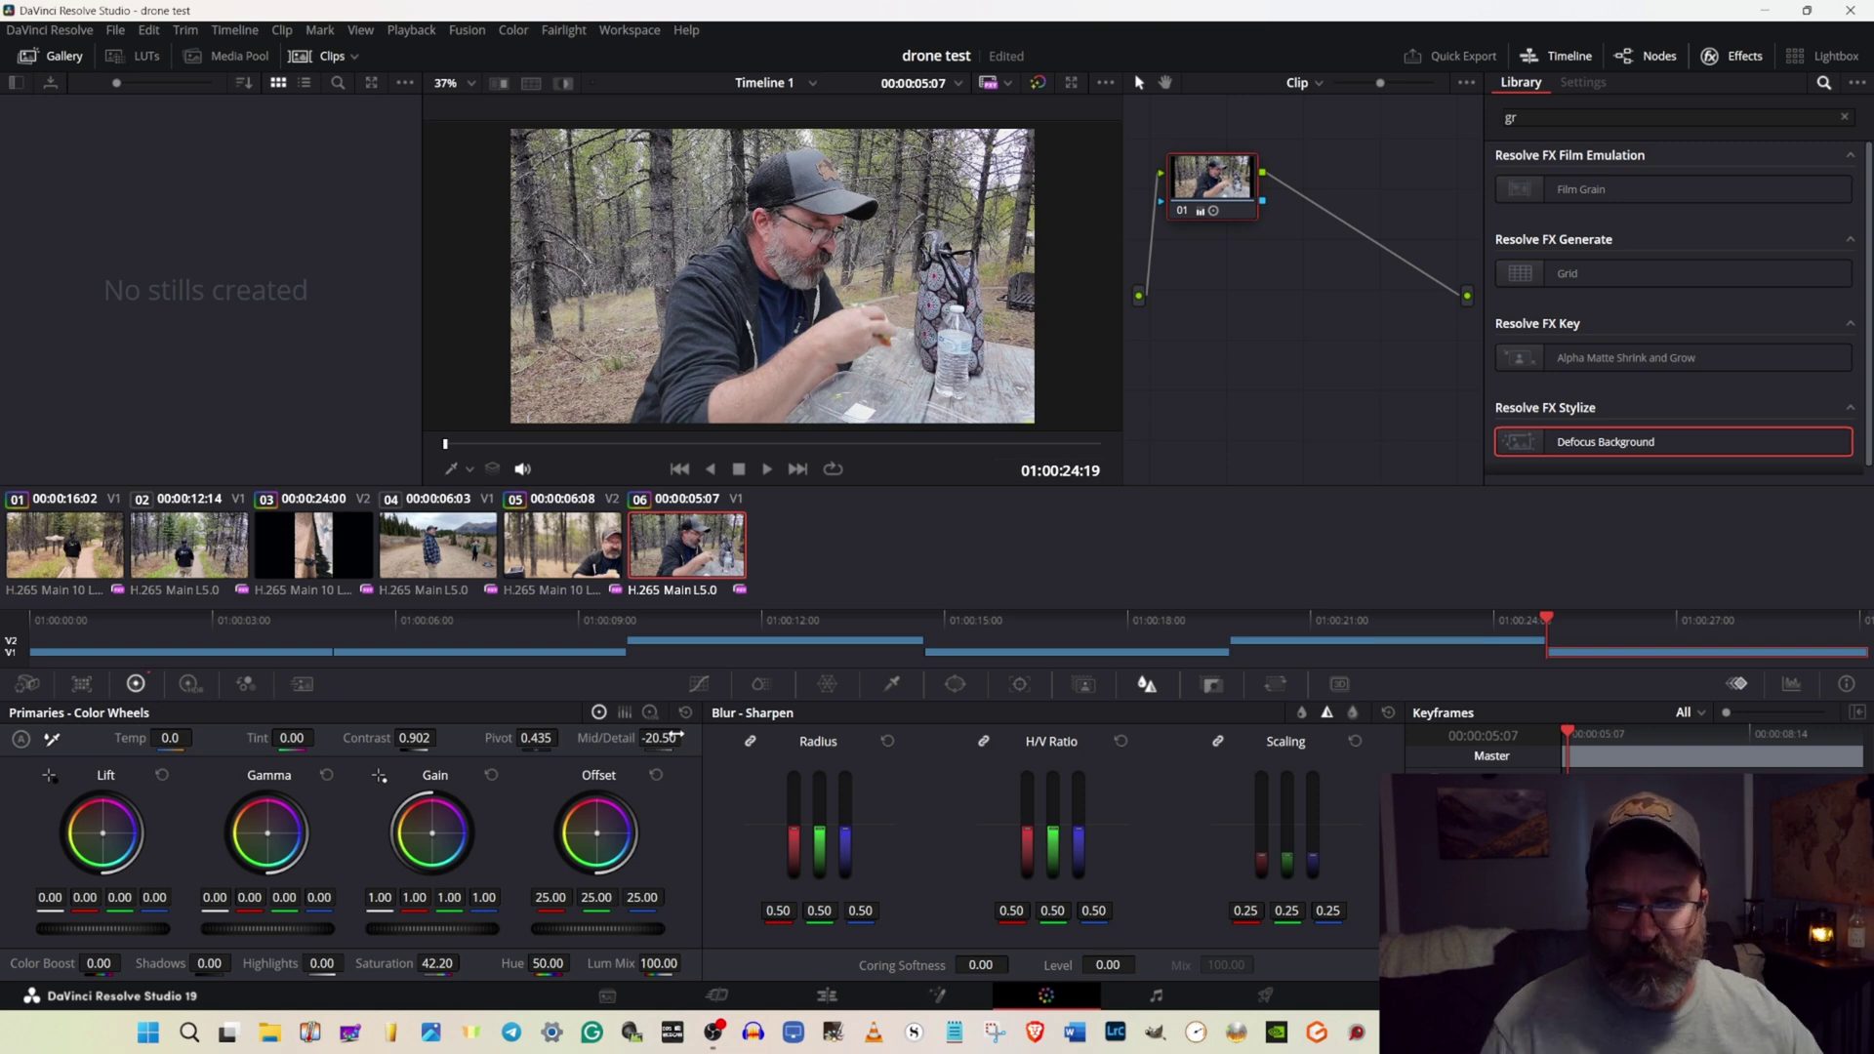
# Apply clip 06's muted grade to clip 02.
pyautogui.click(456, 538)
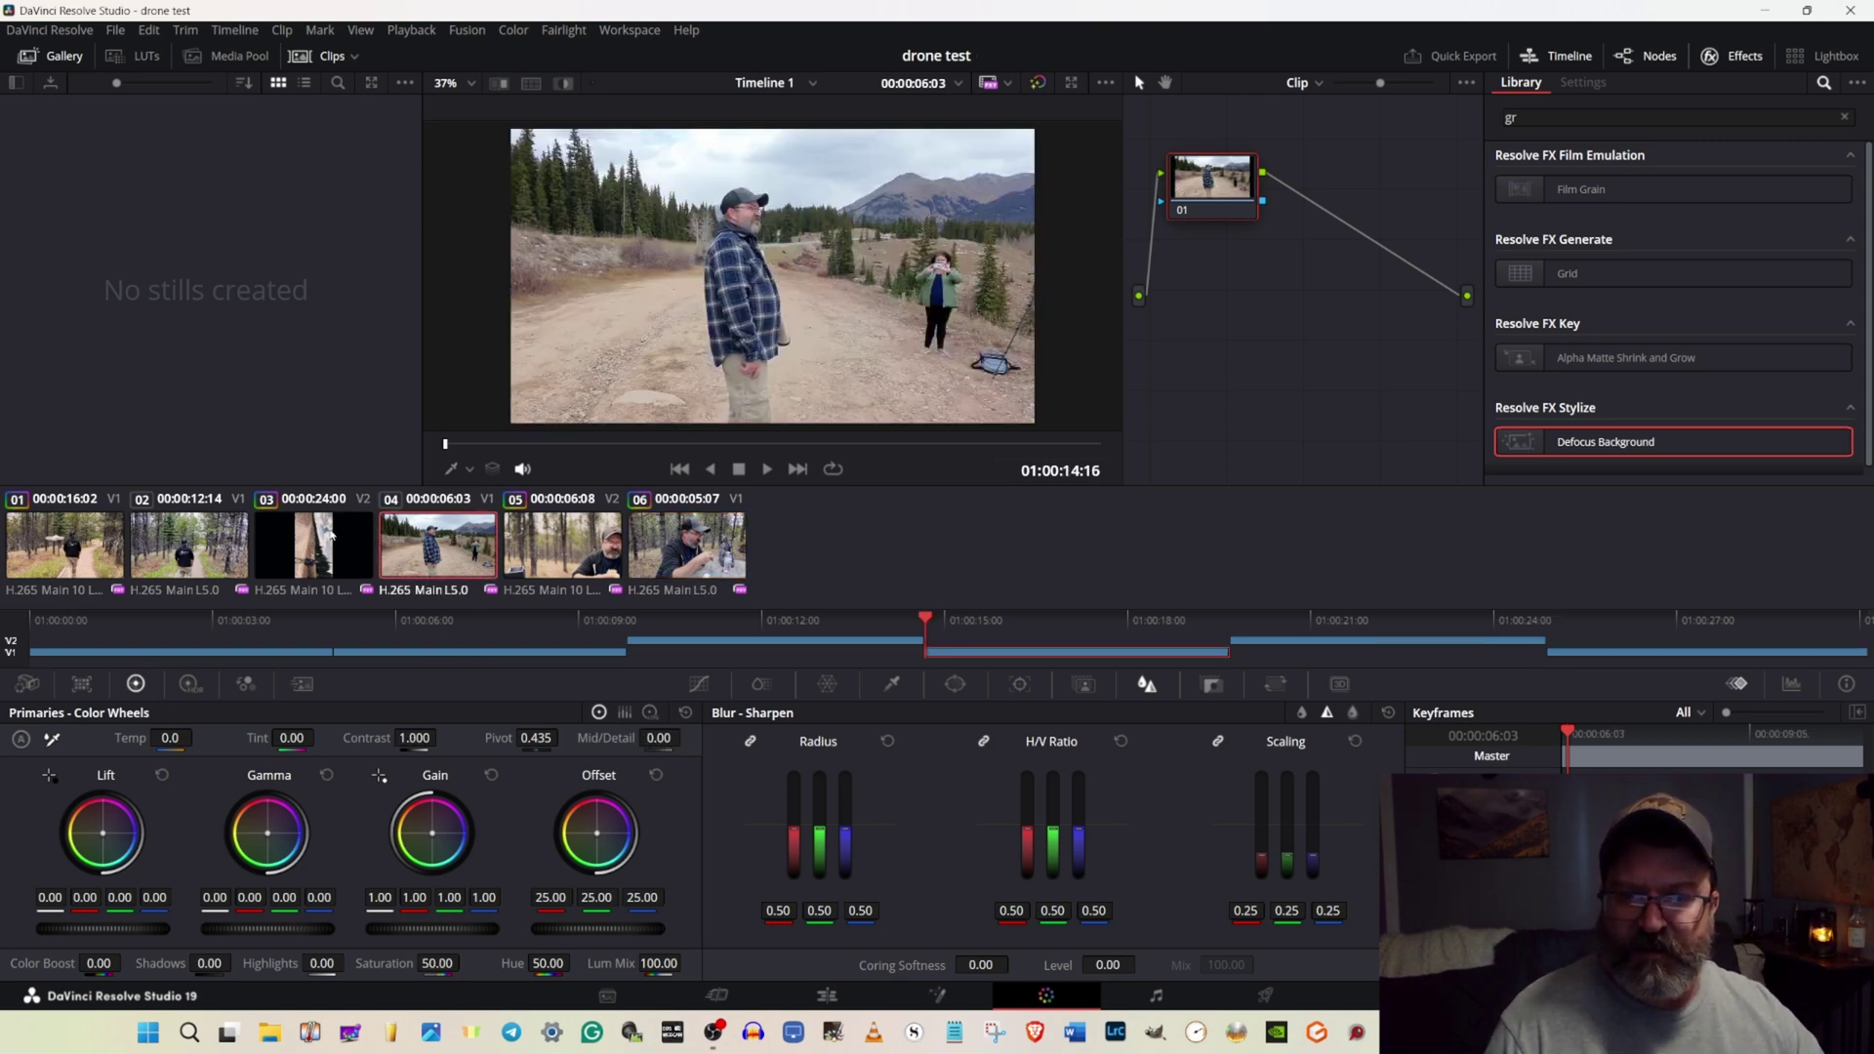
pyautogui.click(190, 544)
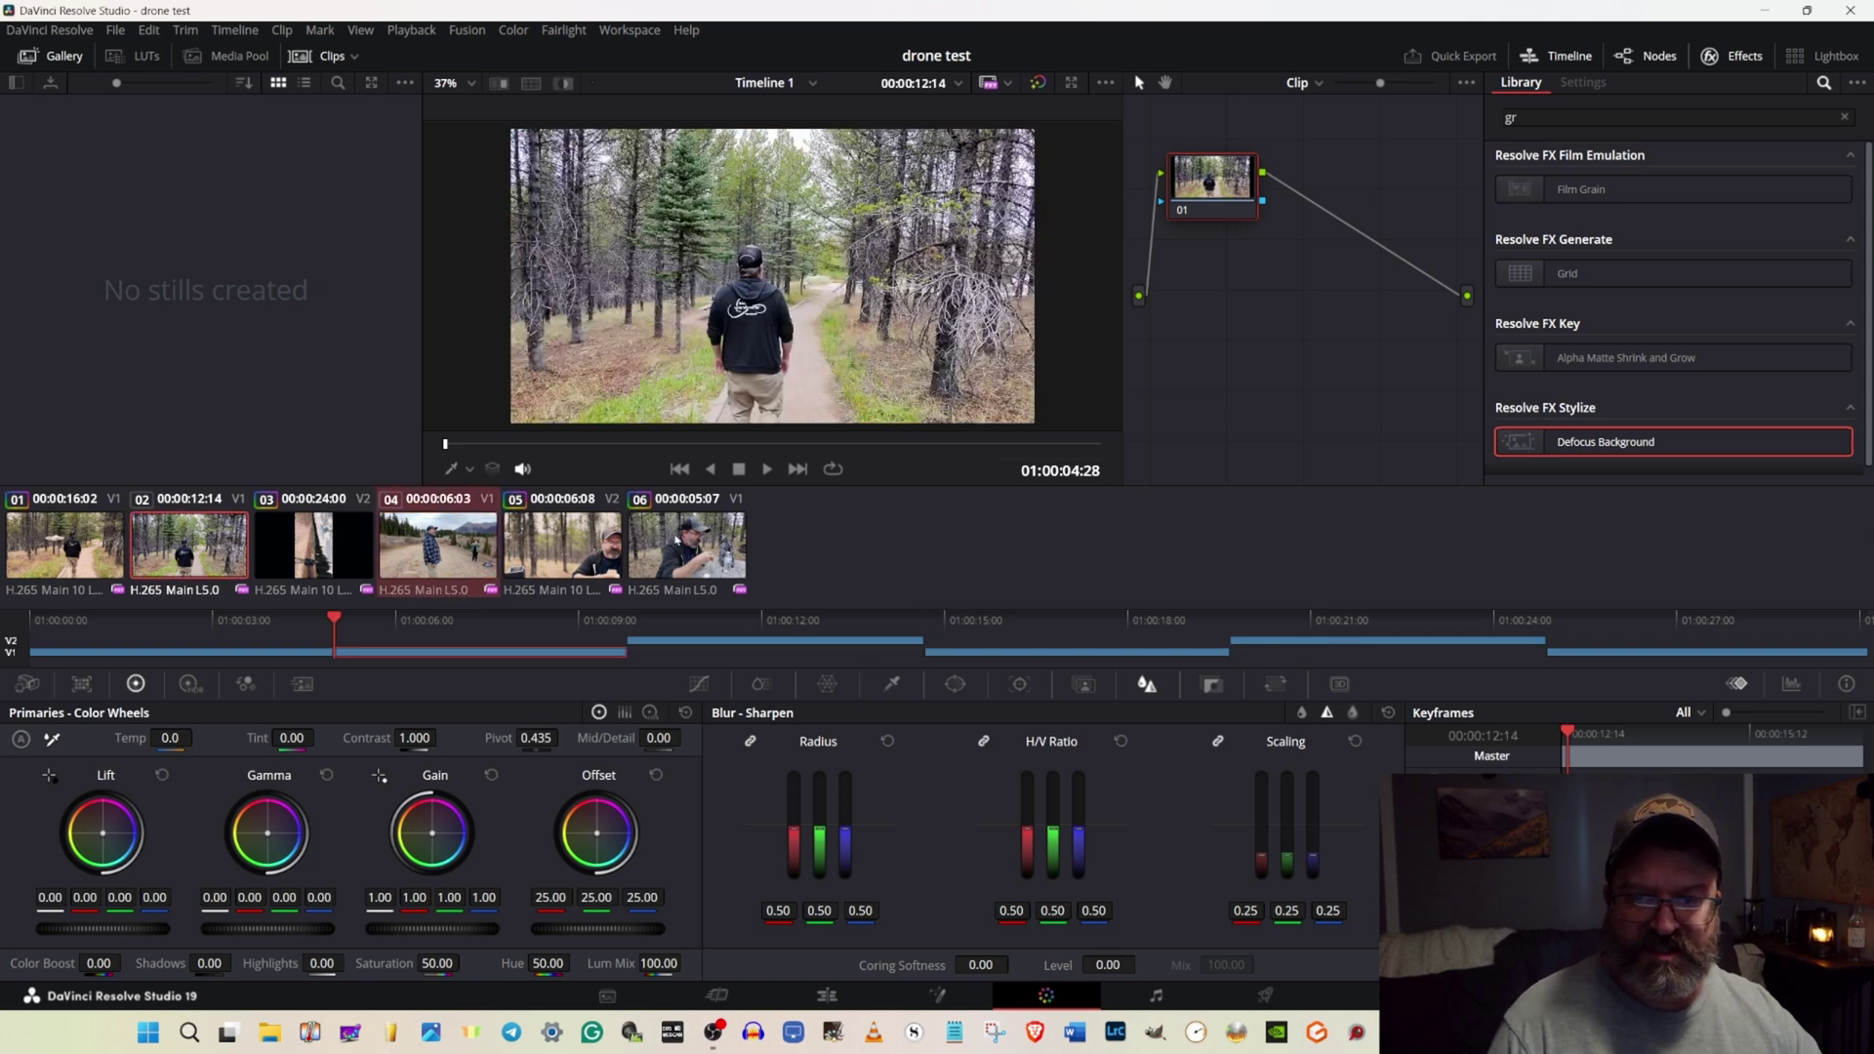
pyautogui.rightClick(676, 540)
pyautogui.click(753, 318)
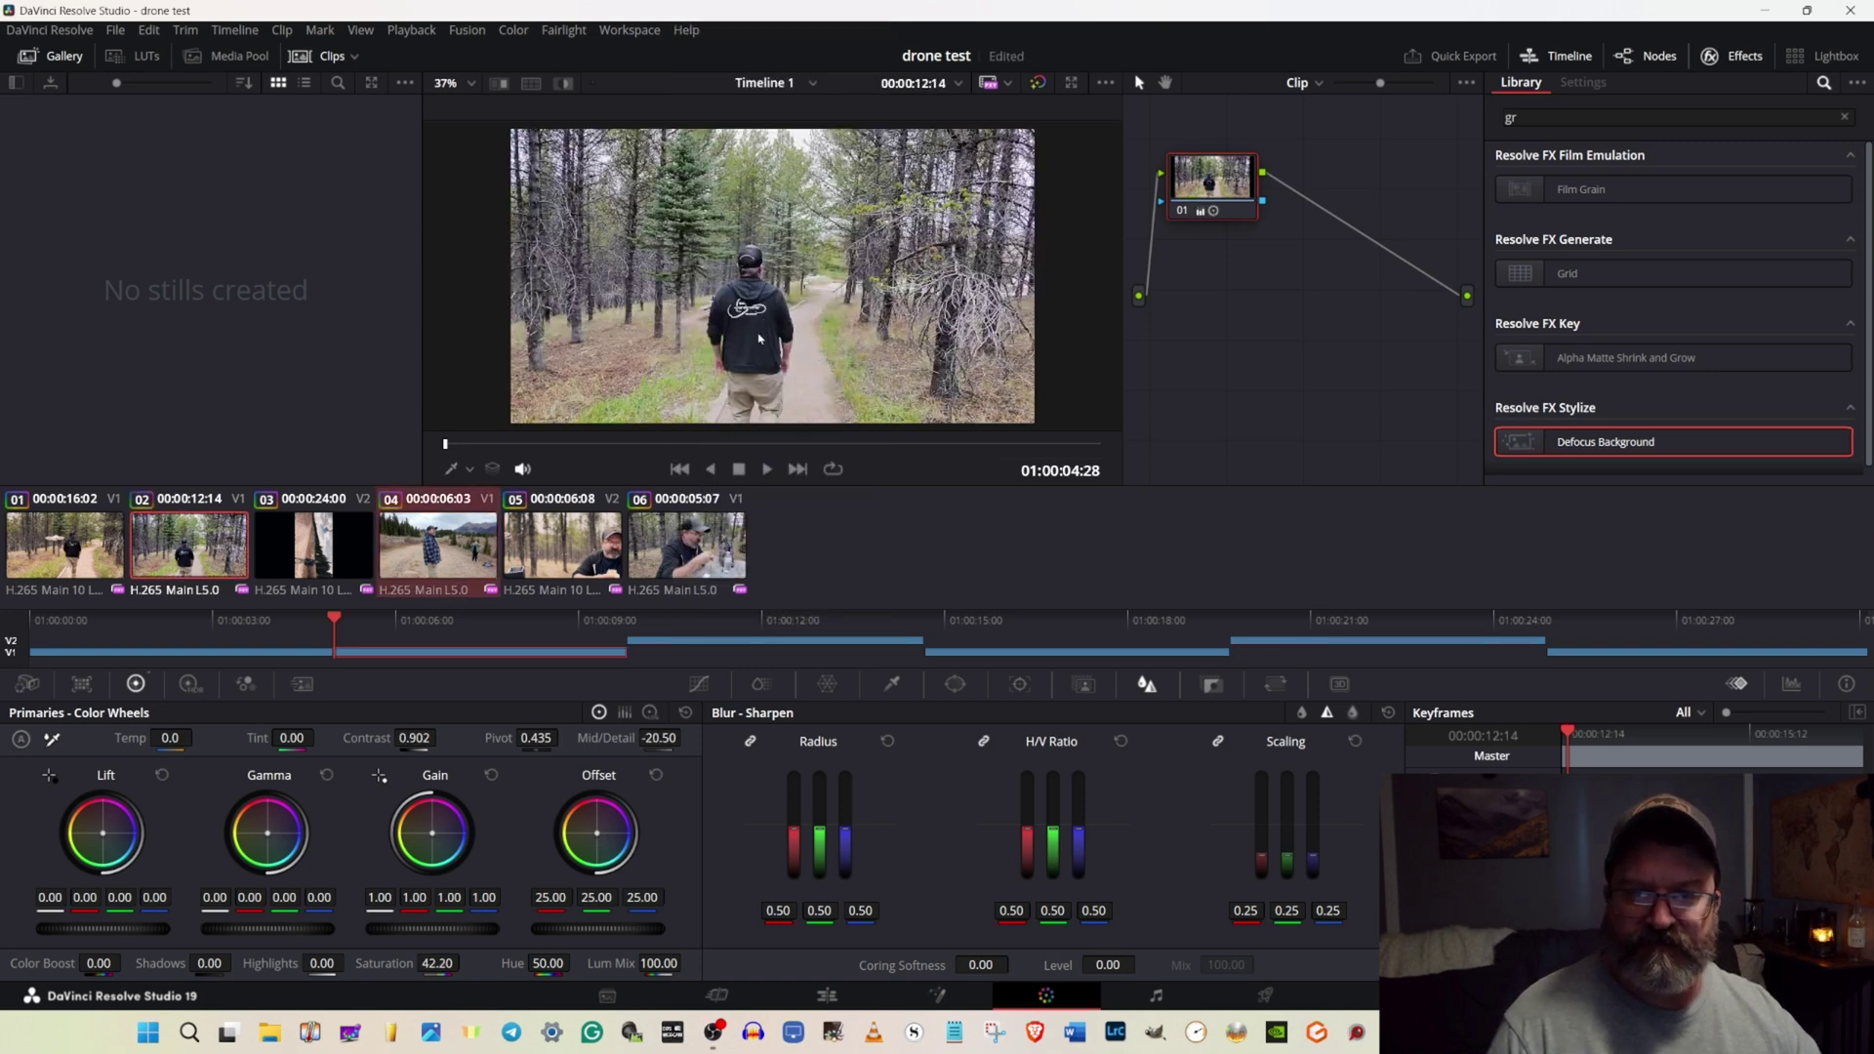
# Compare clips 02 and 04 with grades bypassed and restored, then reselect clip 06.
pyautogui.click(1040, 84)
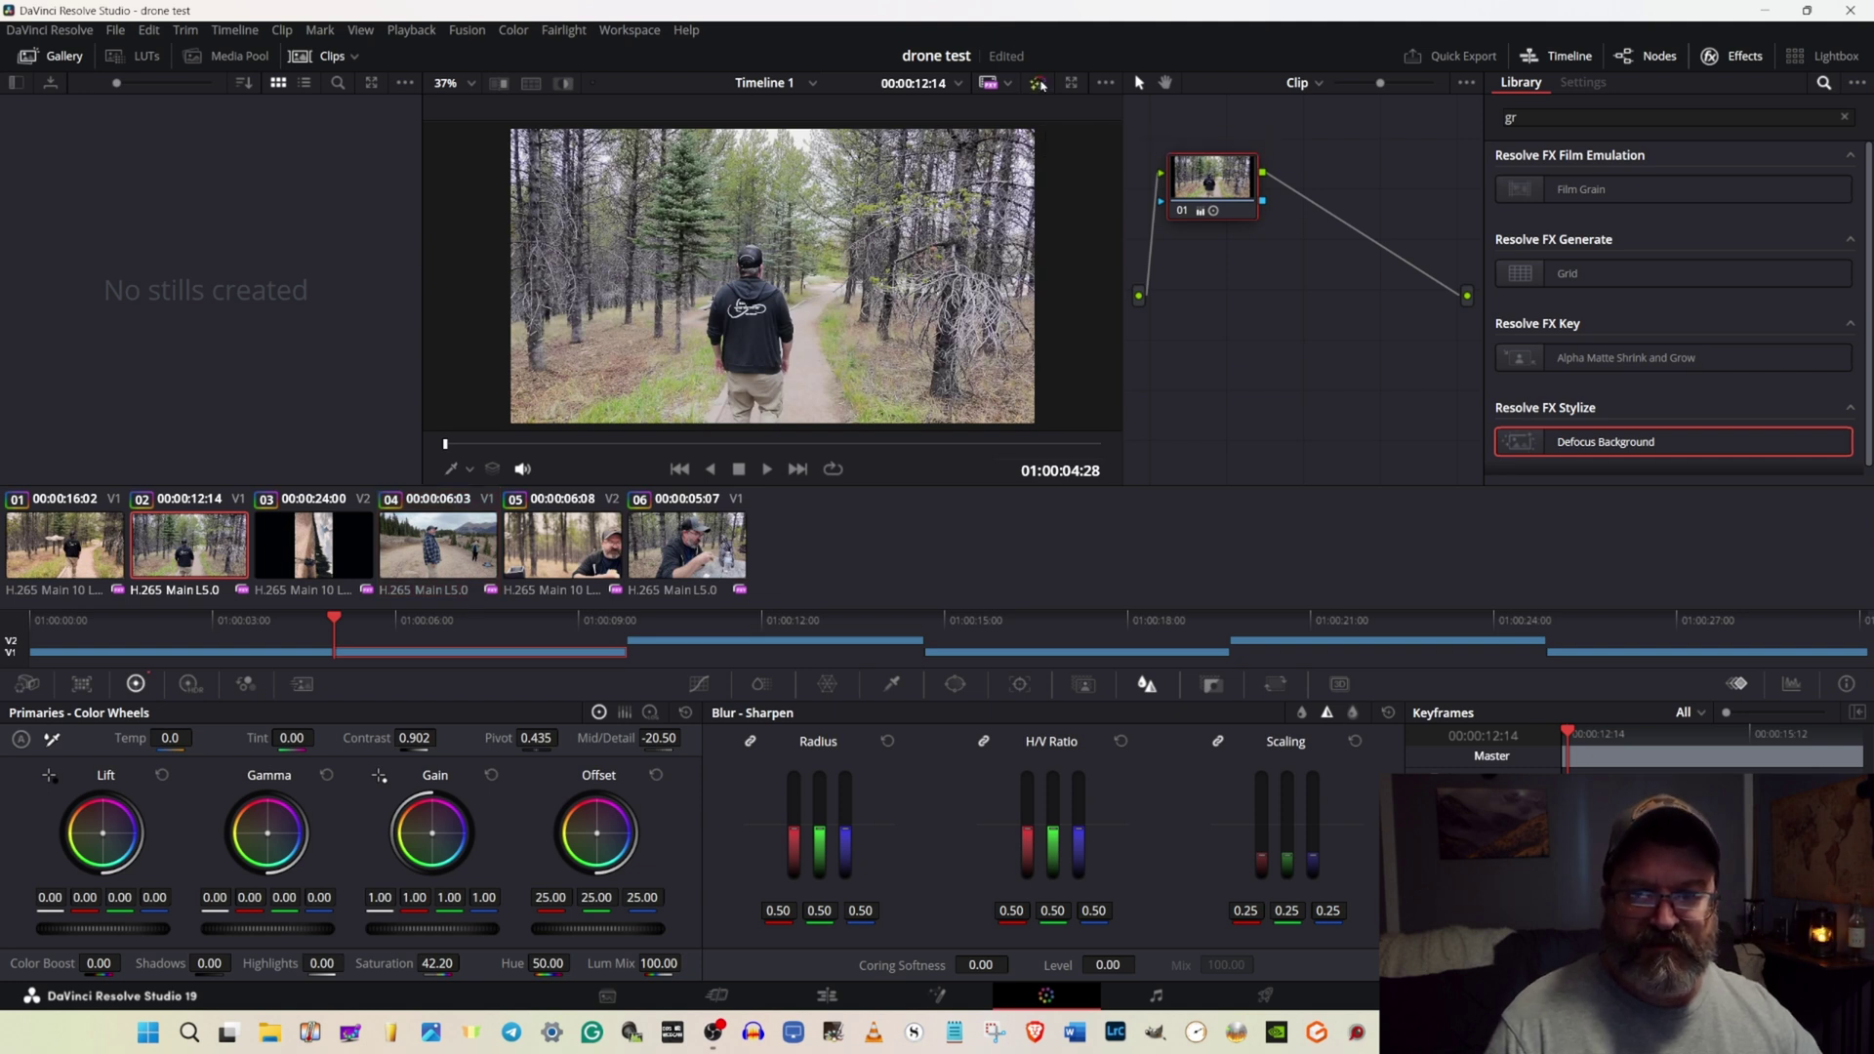
pyautogui.click(1041, 85)
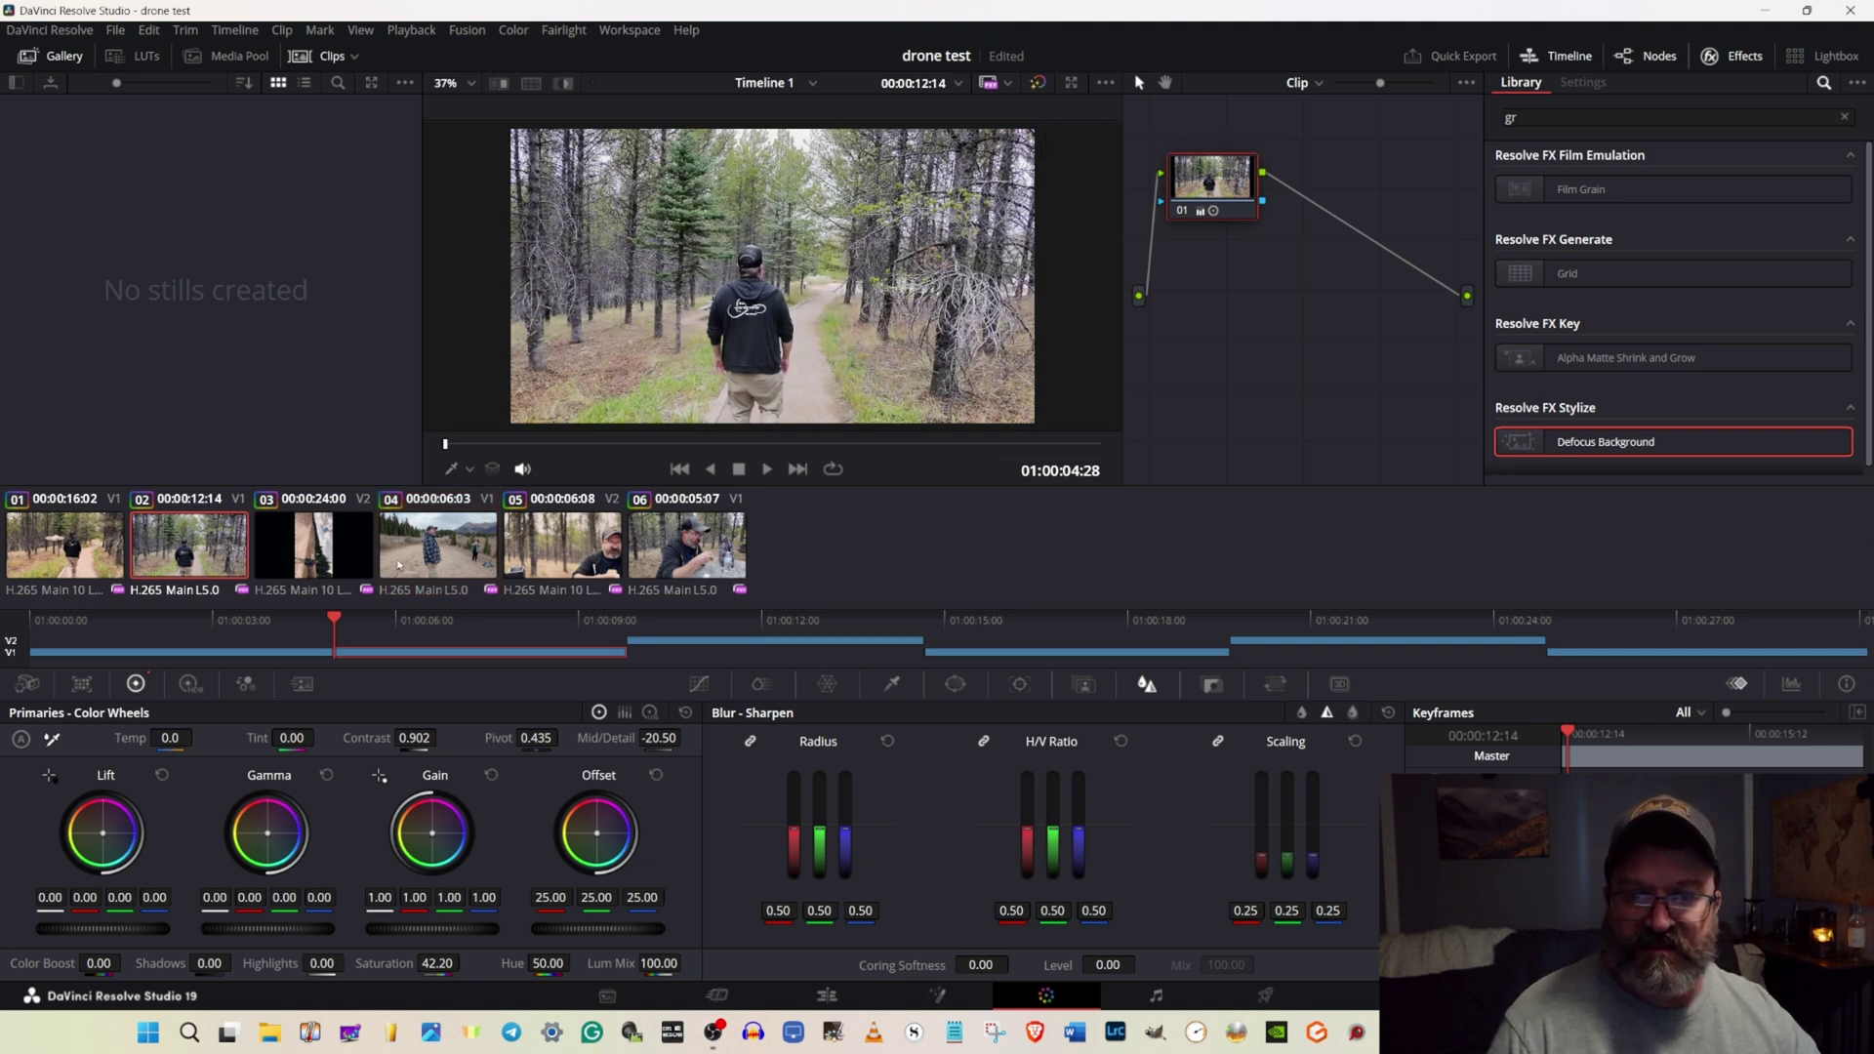
pyautogui.press('Down')
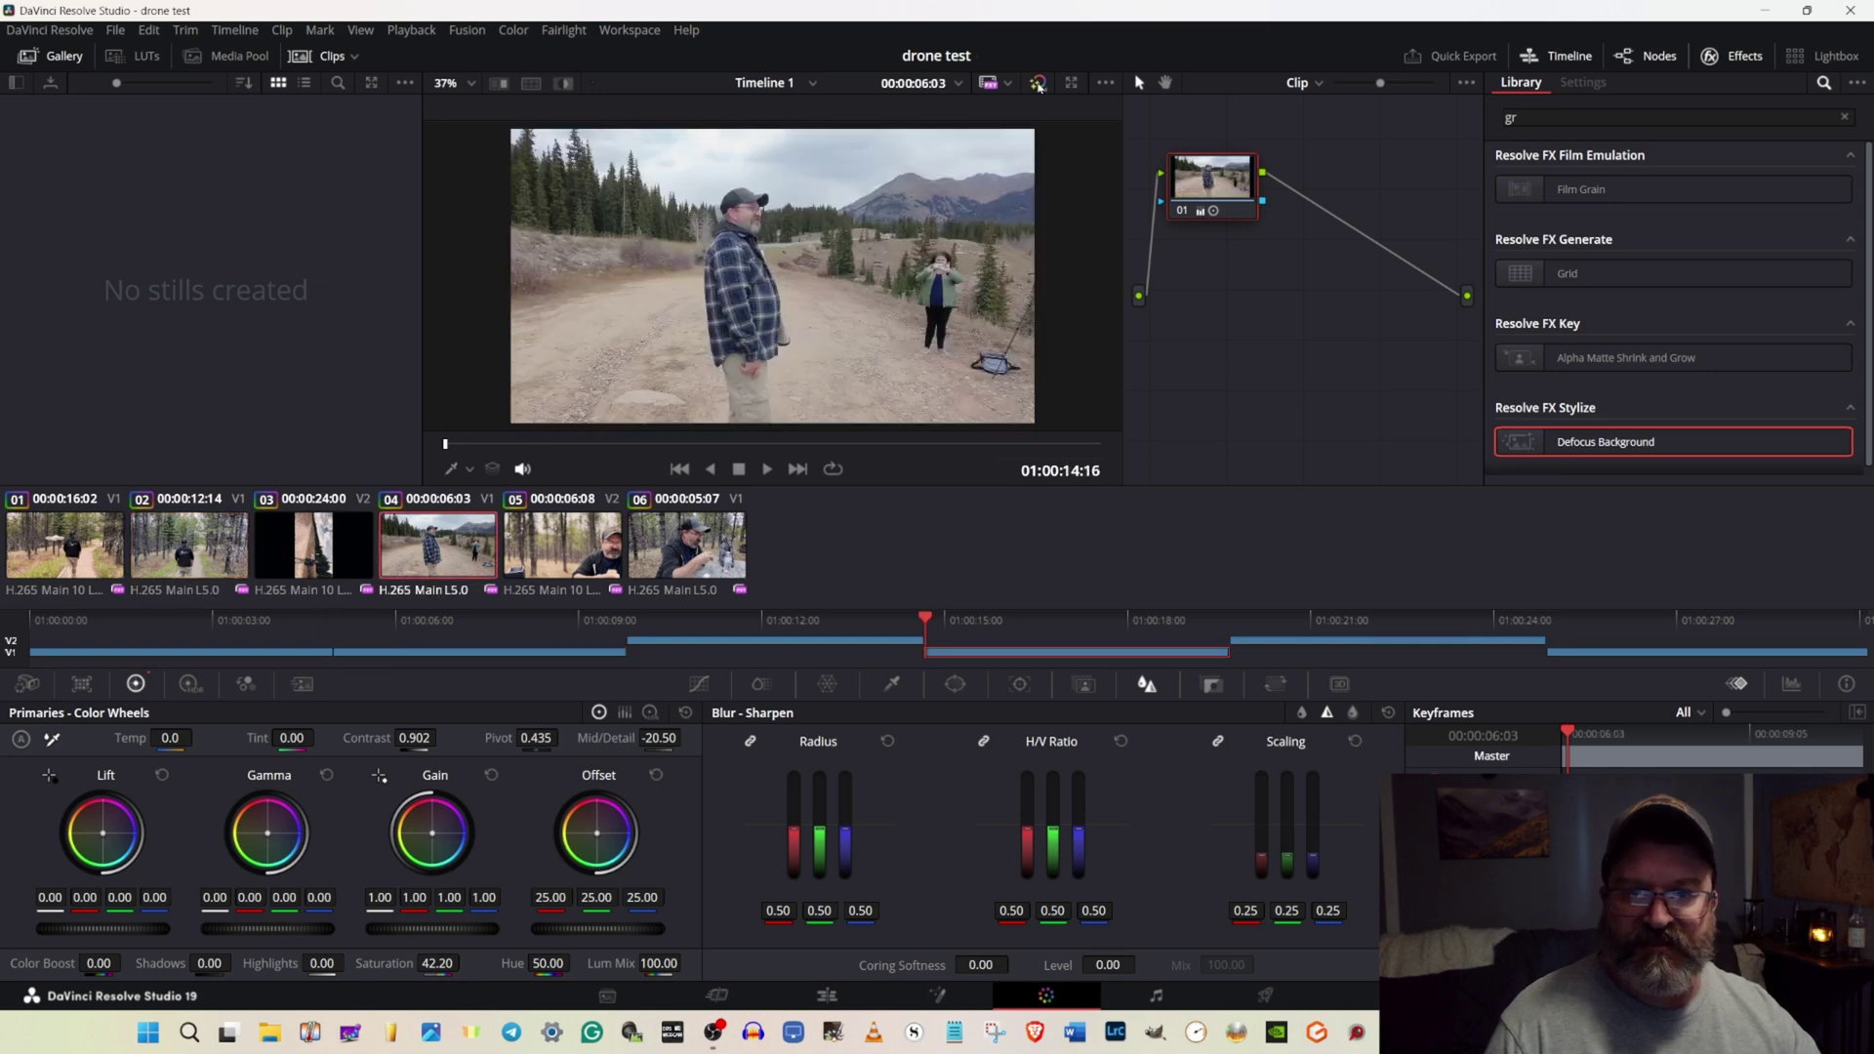
pyautogui.click(1039, 86)
pyautogui.click(1039, 86)
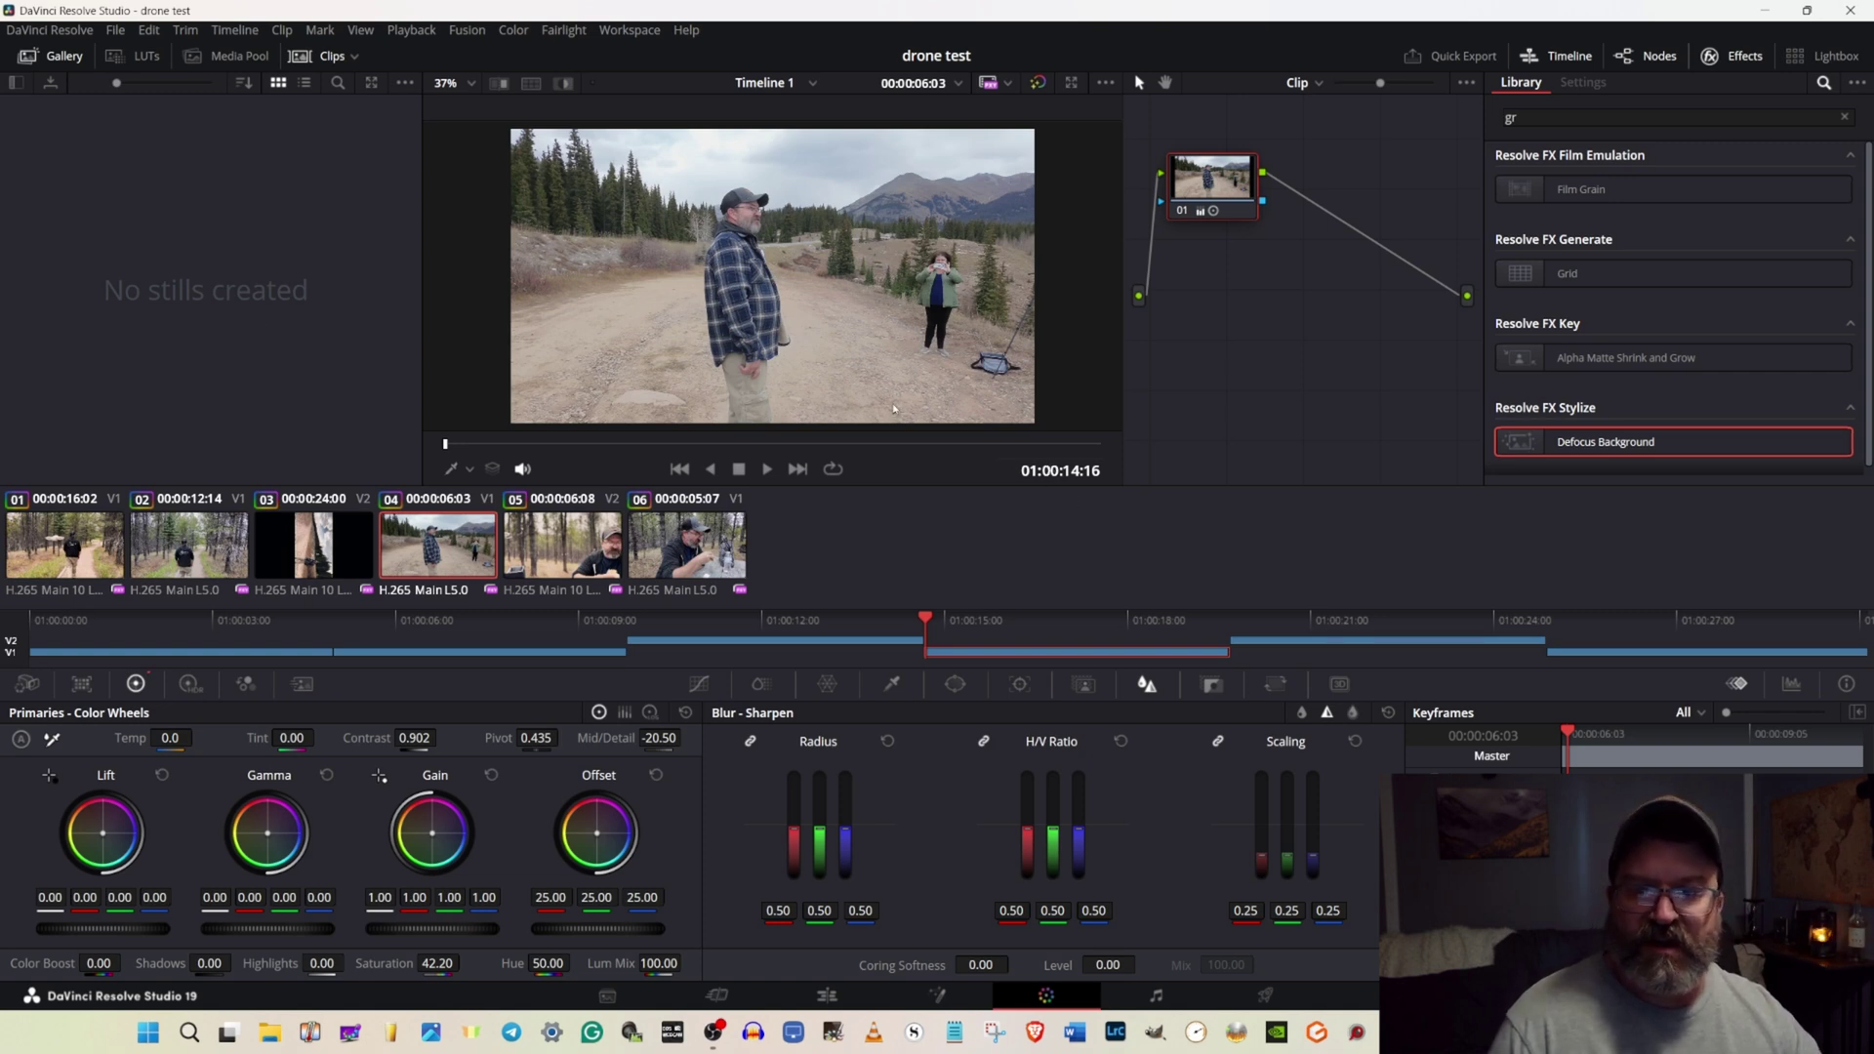
pyautogui.click(687, 545)
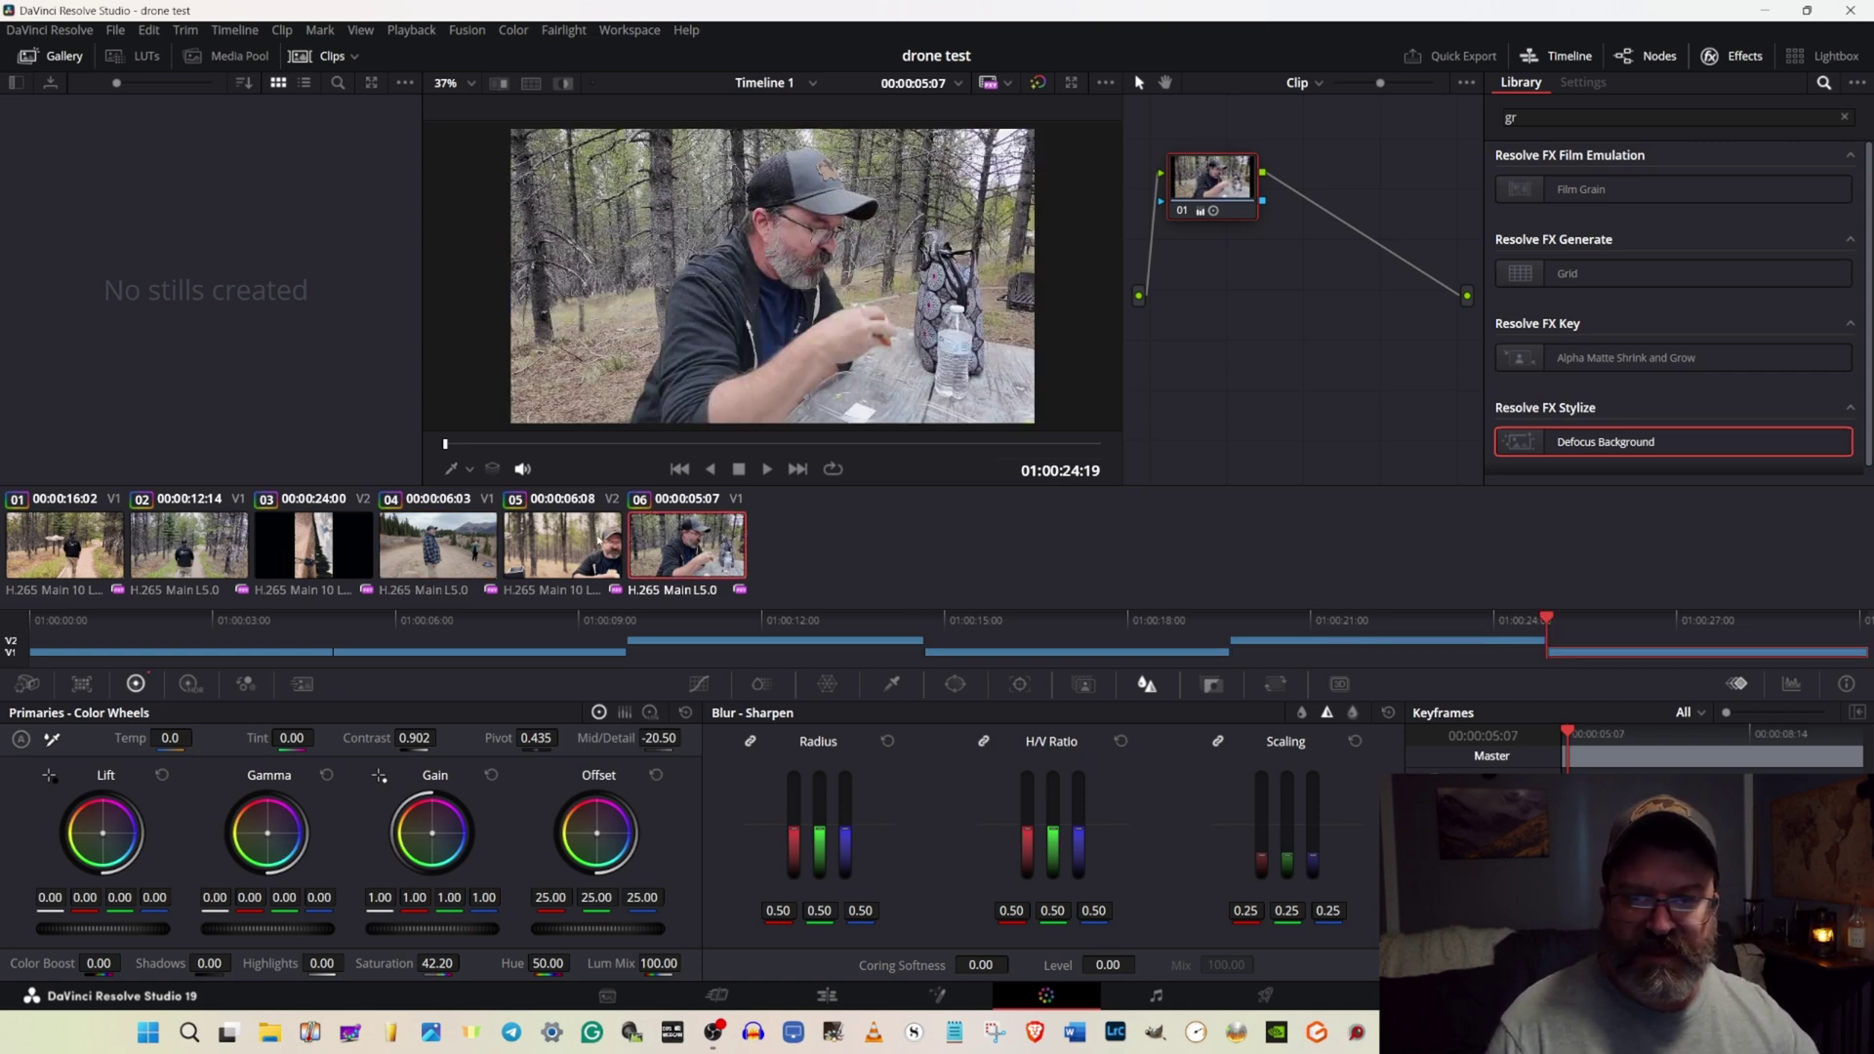
# Reset all grades and nodes, then add serial nodes to form a four-node chain 01–04.
pyautogui.click(209, 562)
pyautogui.rightClick(1286, 259)
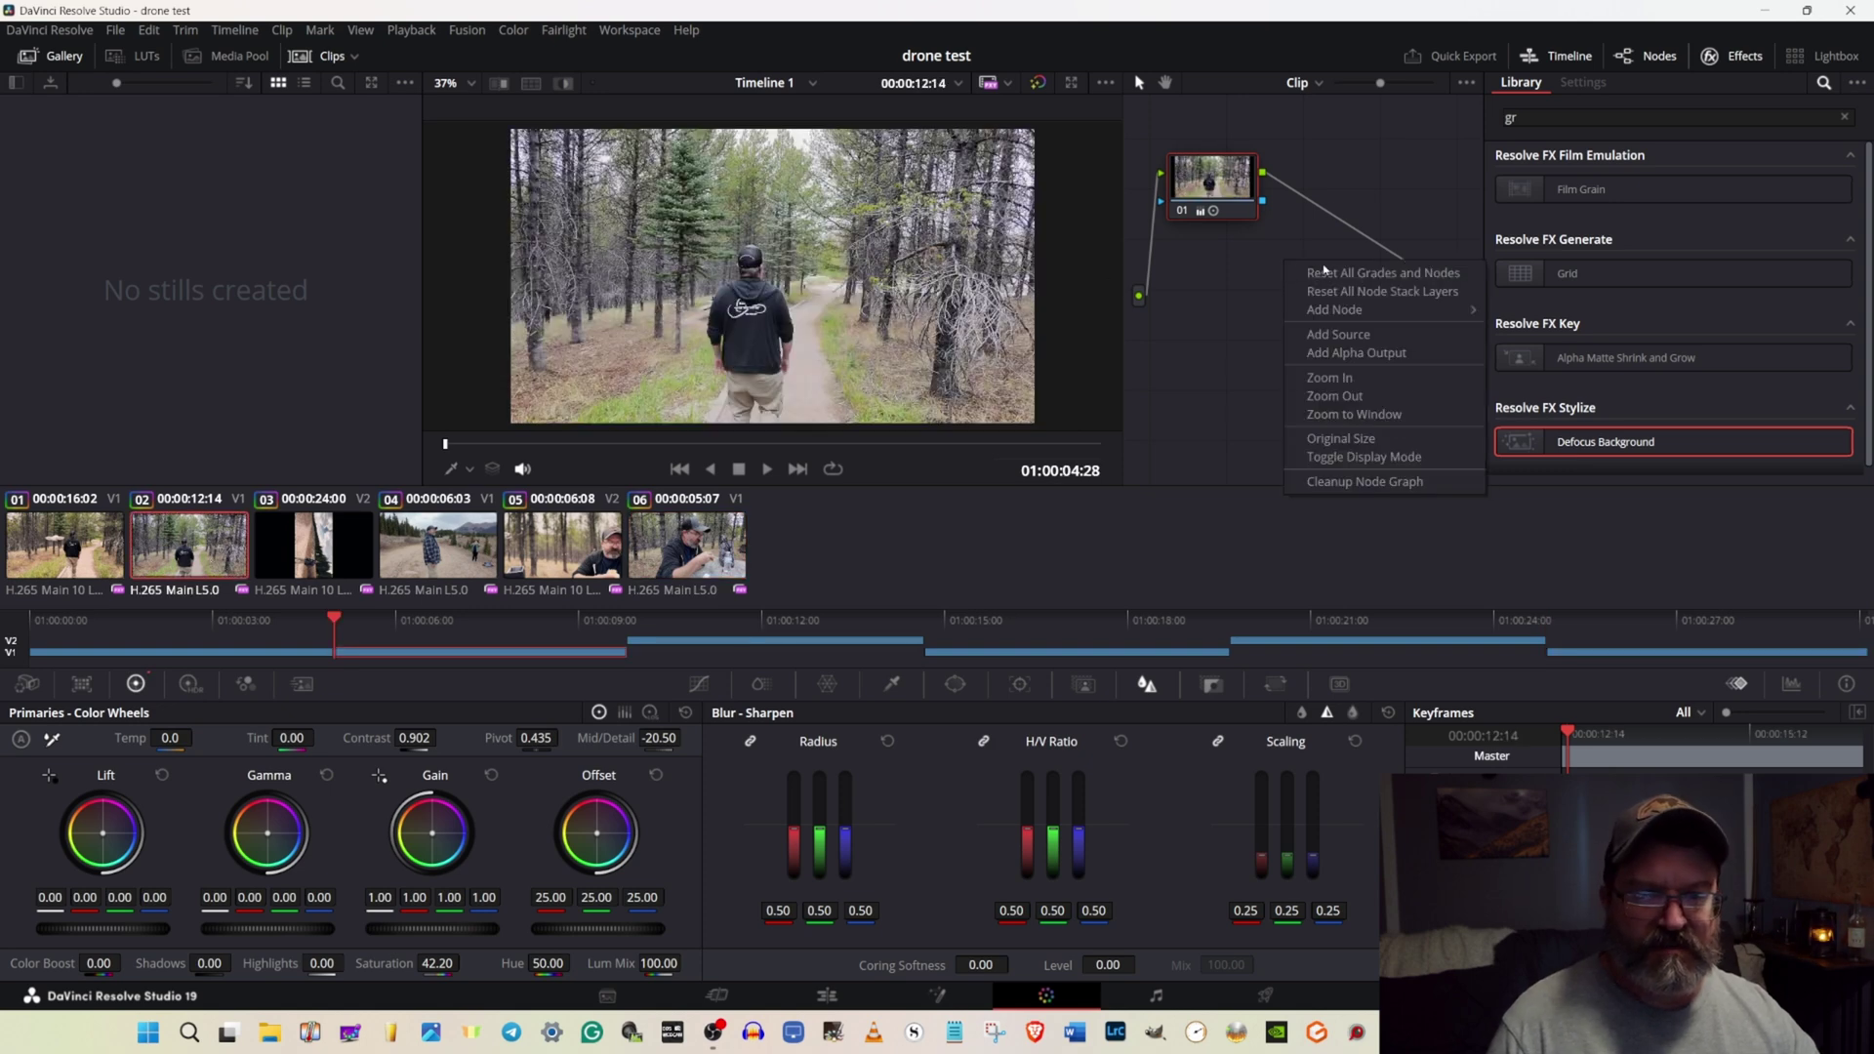
pyautogui.click(798, 400)
pyautogui.hotkey('ctrl', 'z')
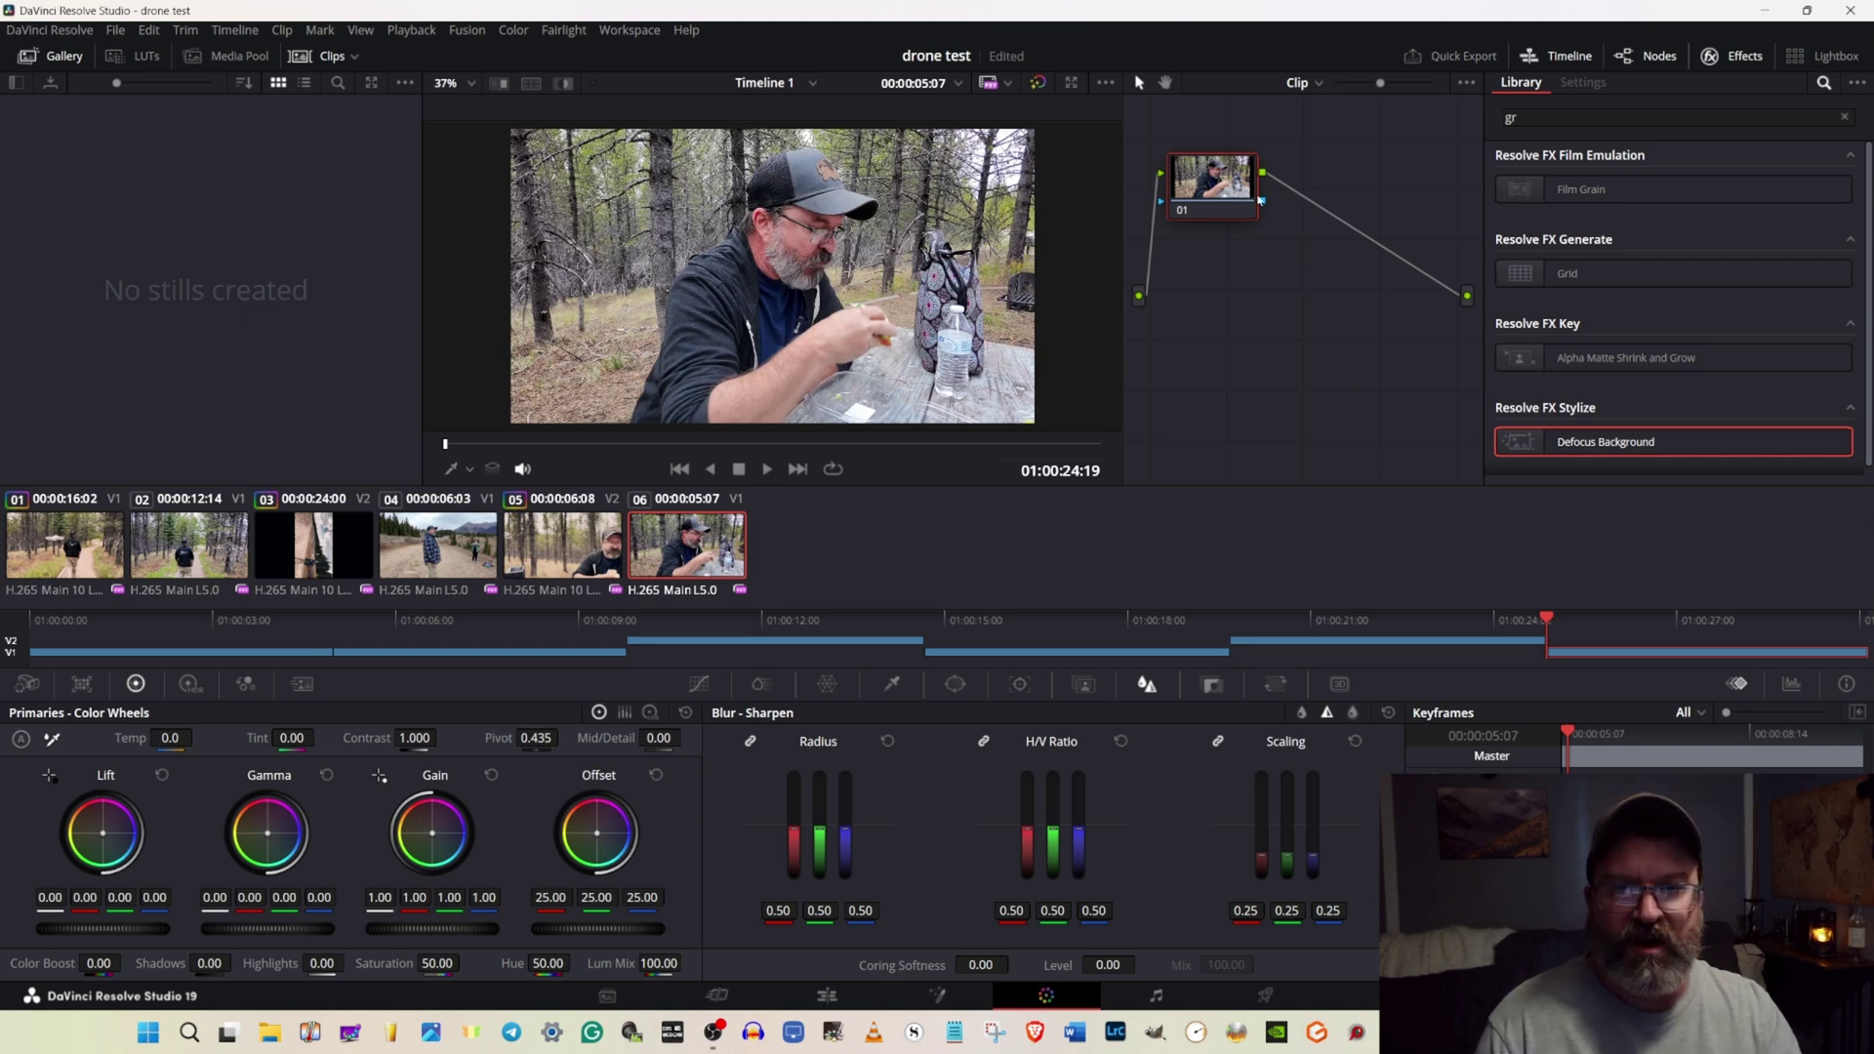
pyautogui.hotkey('alt', 's')
pyautogui.hotkey('alt', 's')
pyautogui.hotkey('alt', 's')
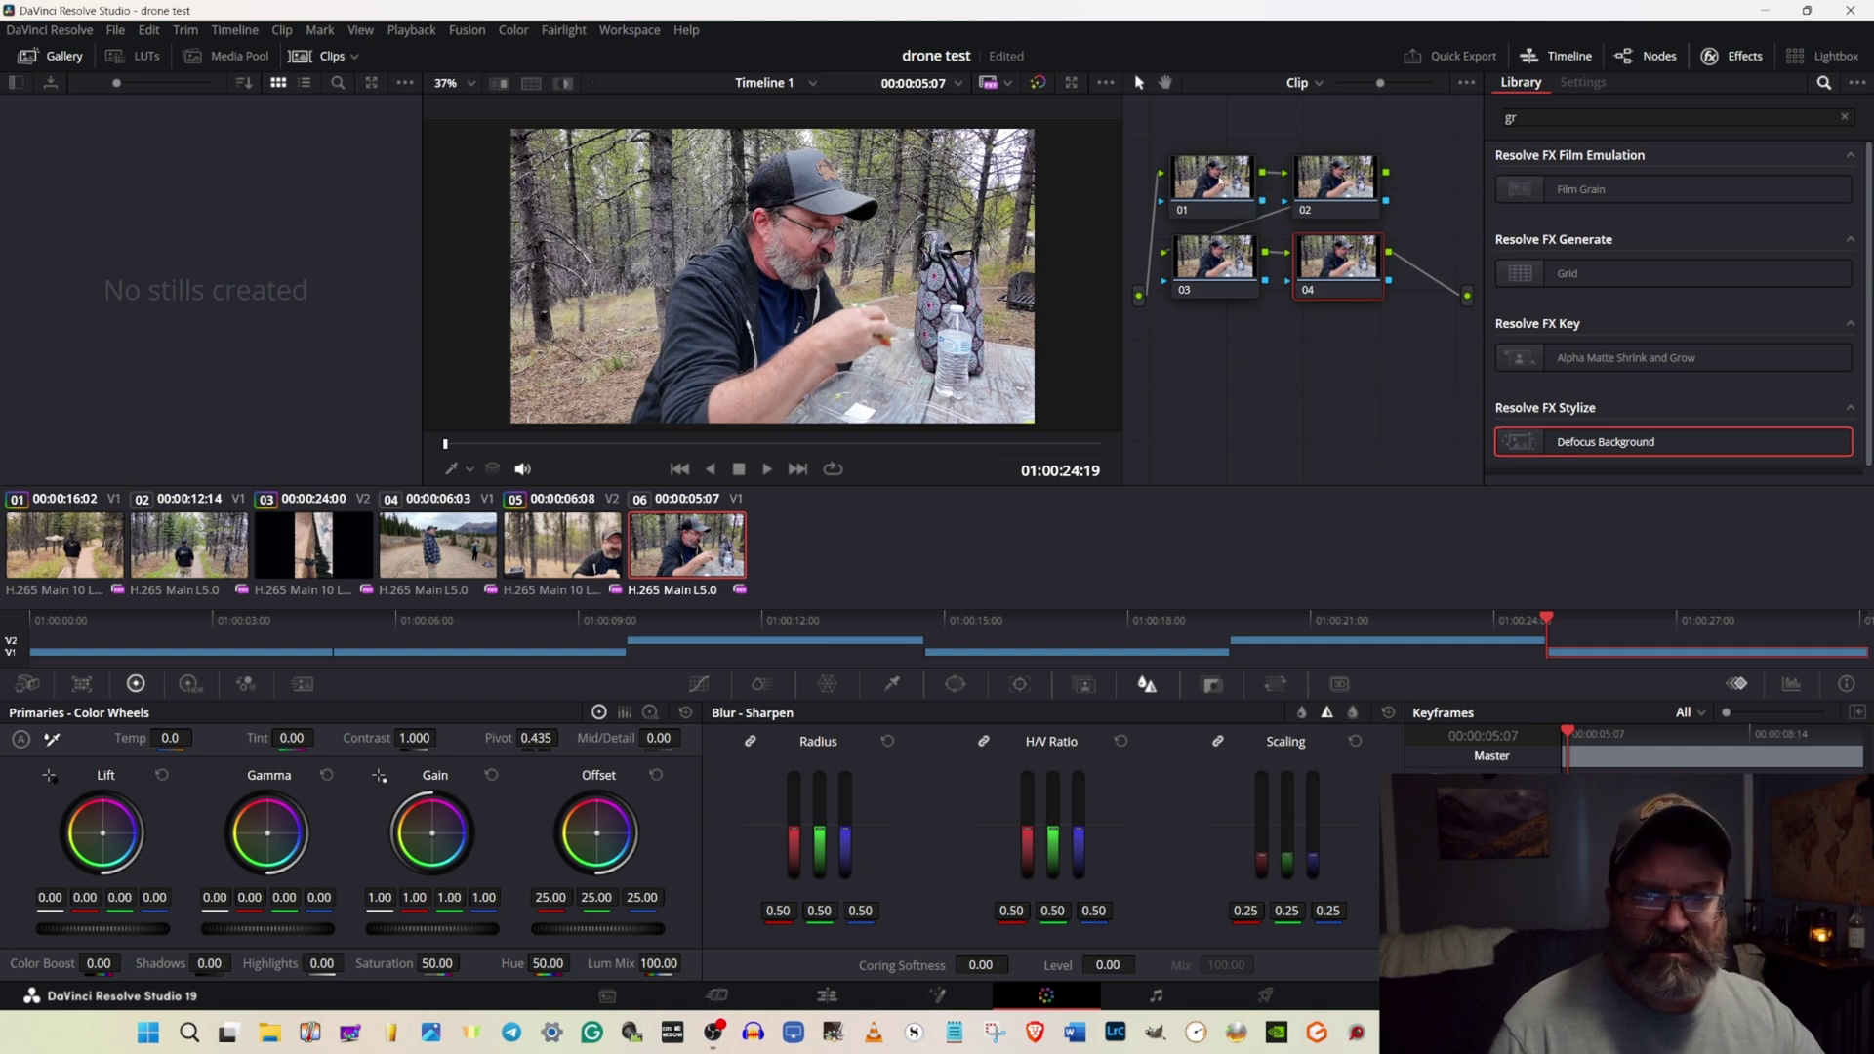
pyautogui.click(1208, 190)
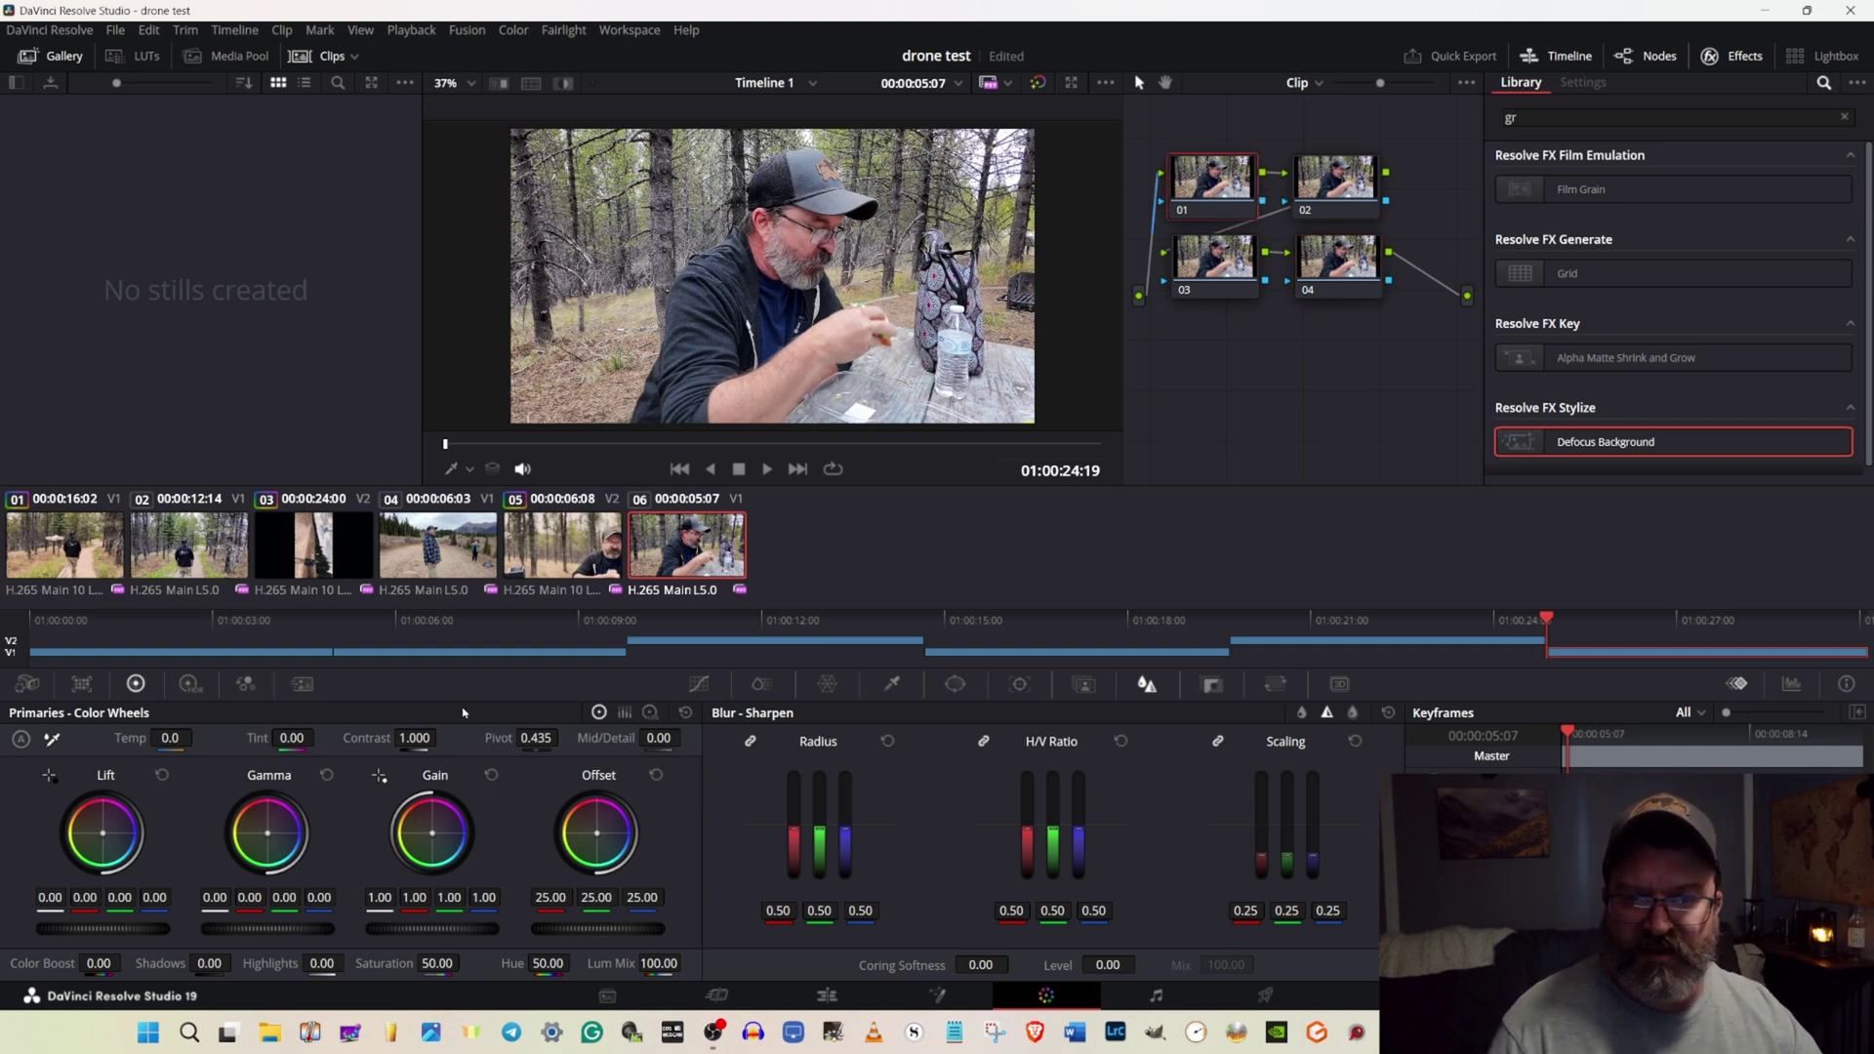
# On node 01, add and fine-tune two custom curve points, lifting the lows and lowering the highs.
pyautogui.click(699, 683)
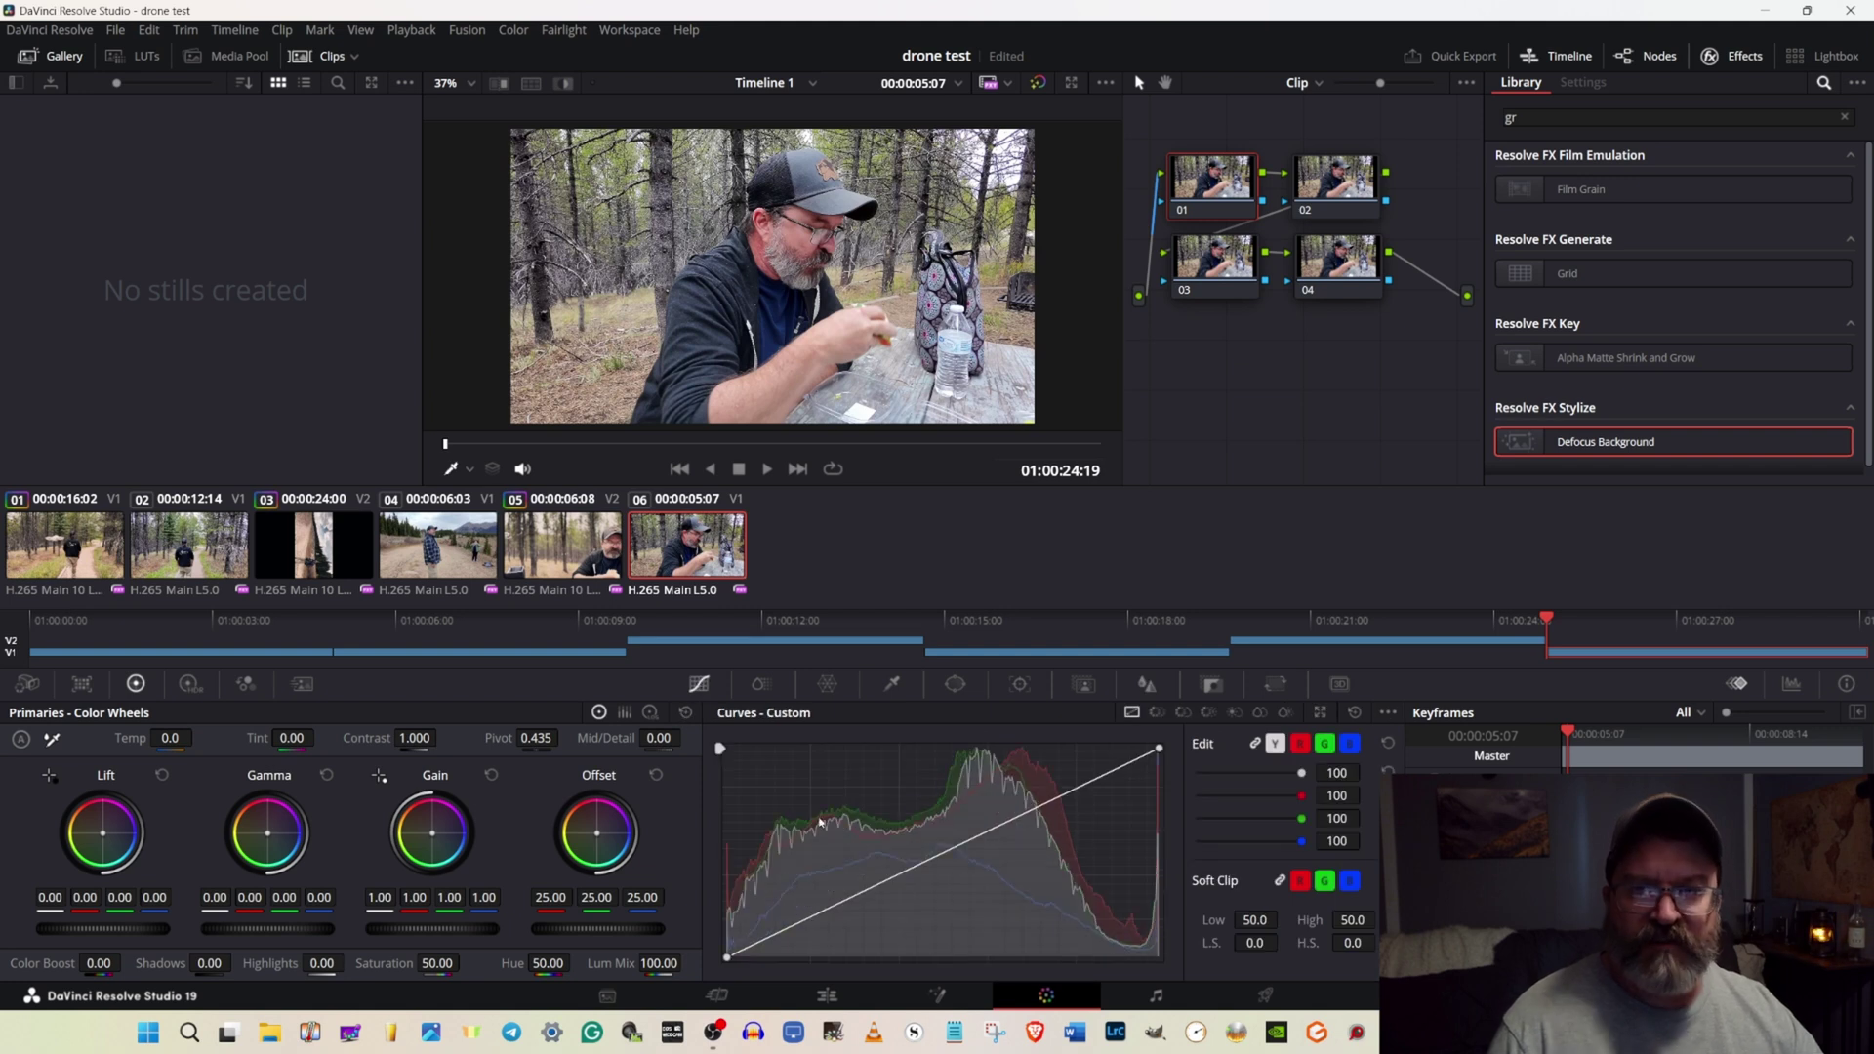
pyautogui.moveTo(834, 910); pyautogui.dragTo(835, 891)
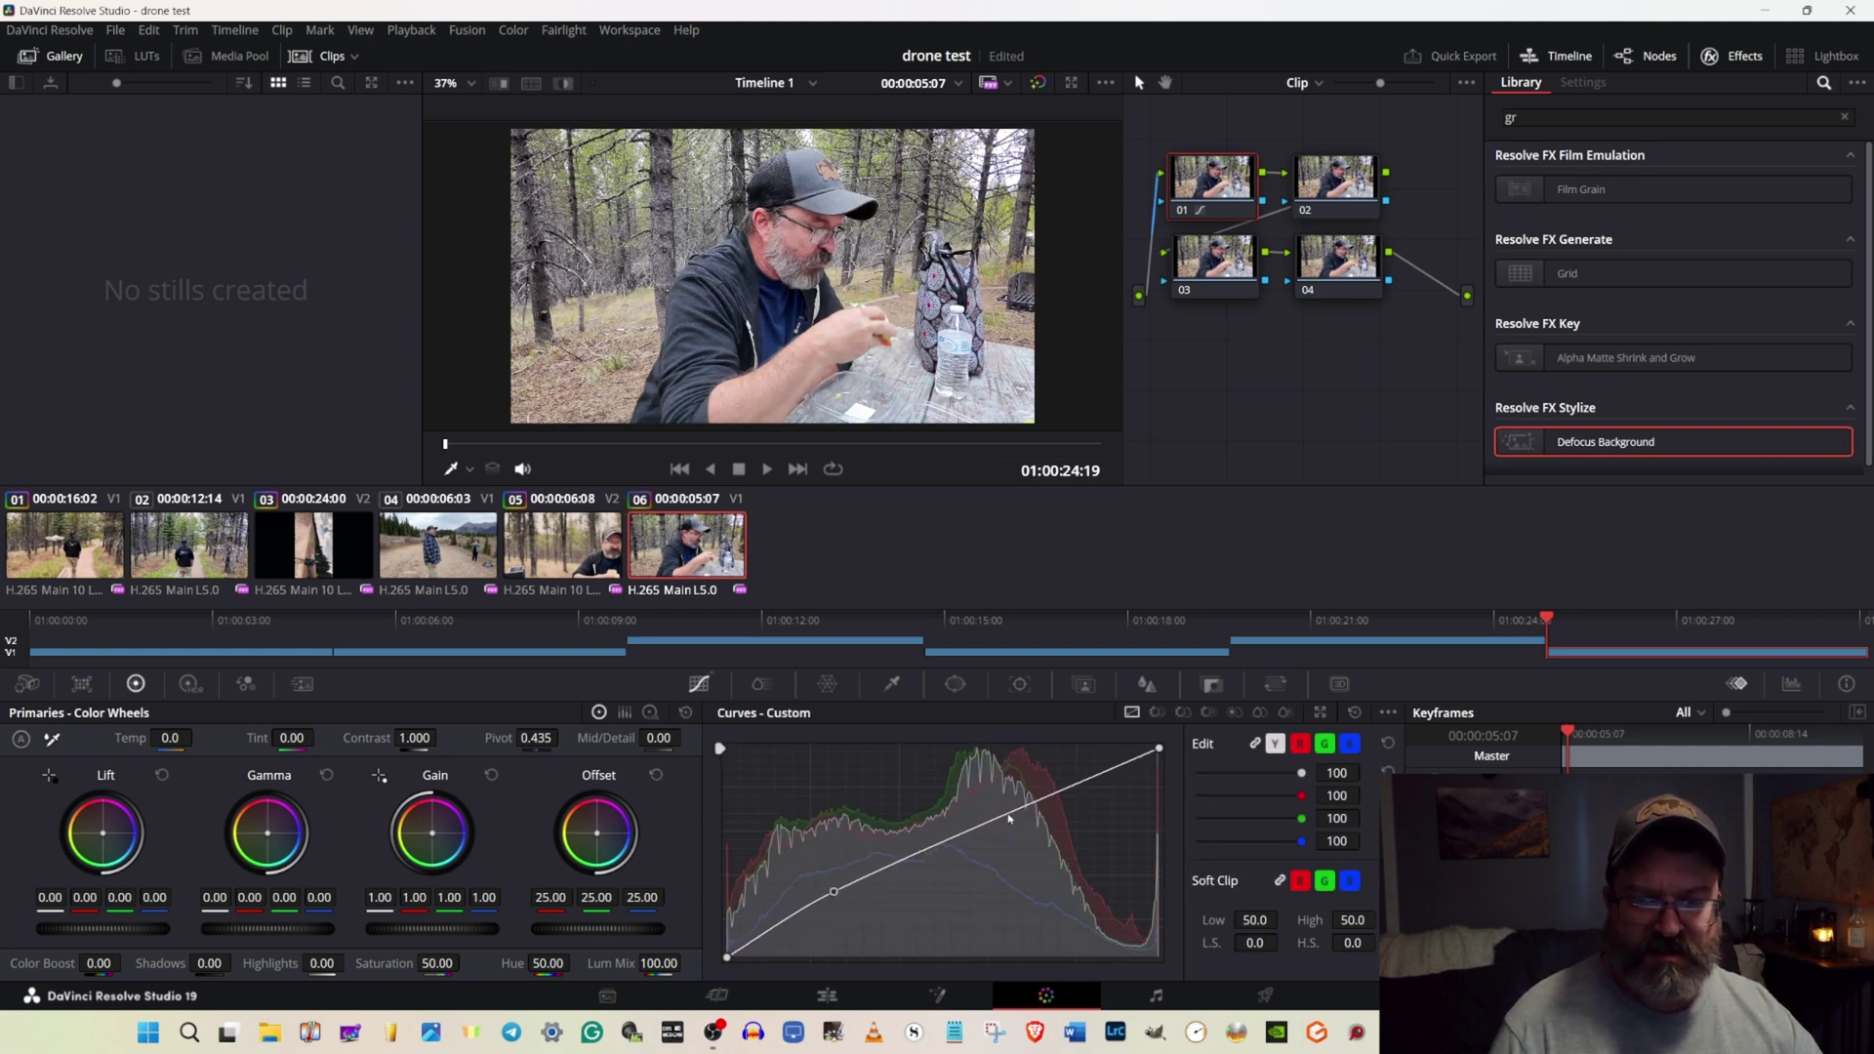
pyautogui.moveTo(1011, 813); pyautogui.dragTo(1015, 826)
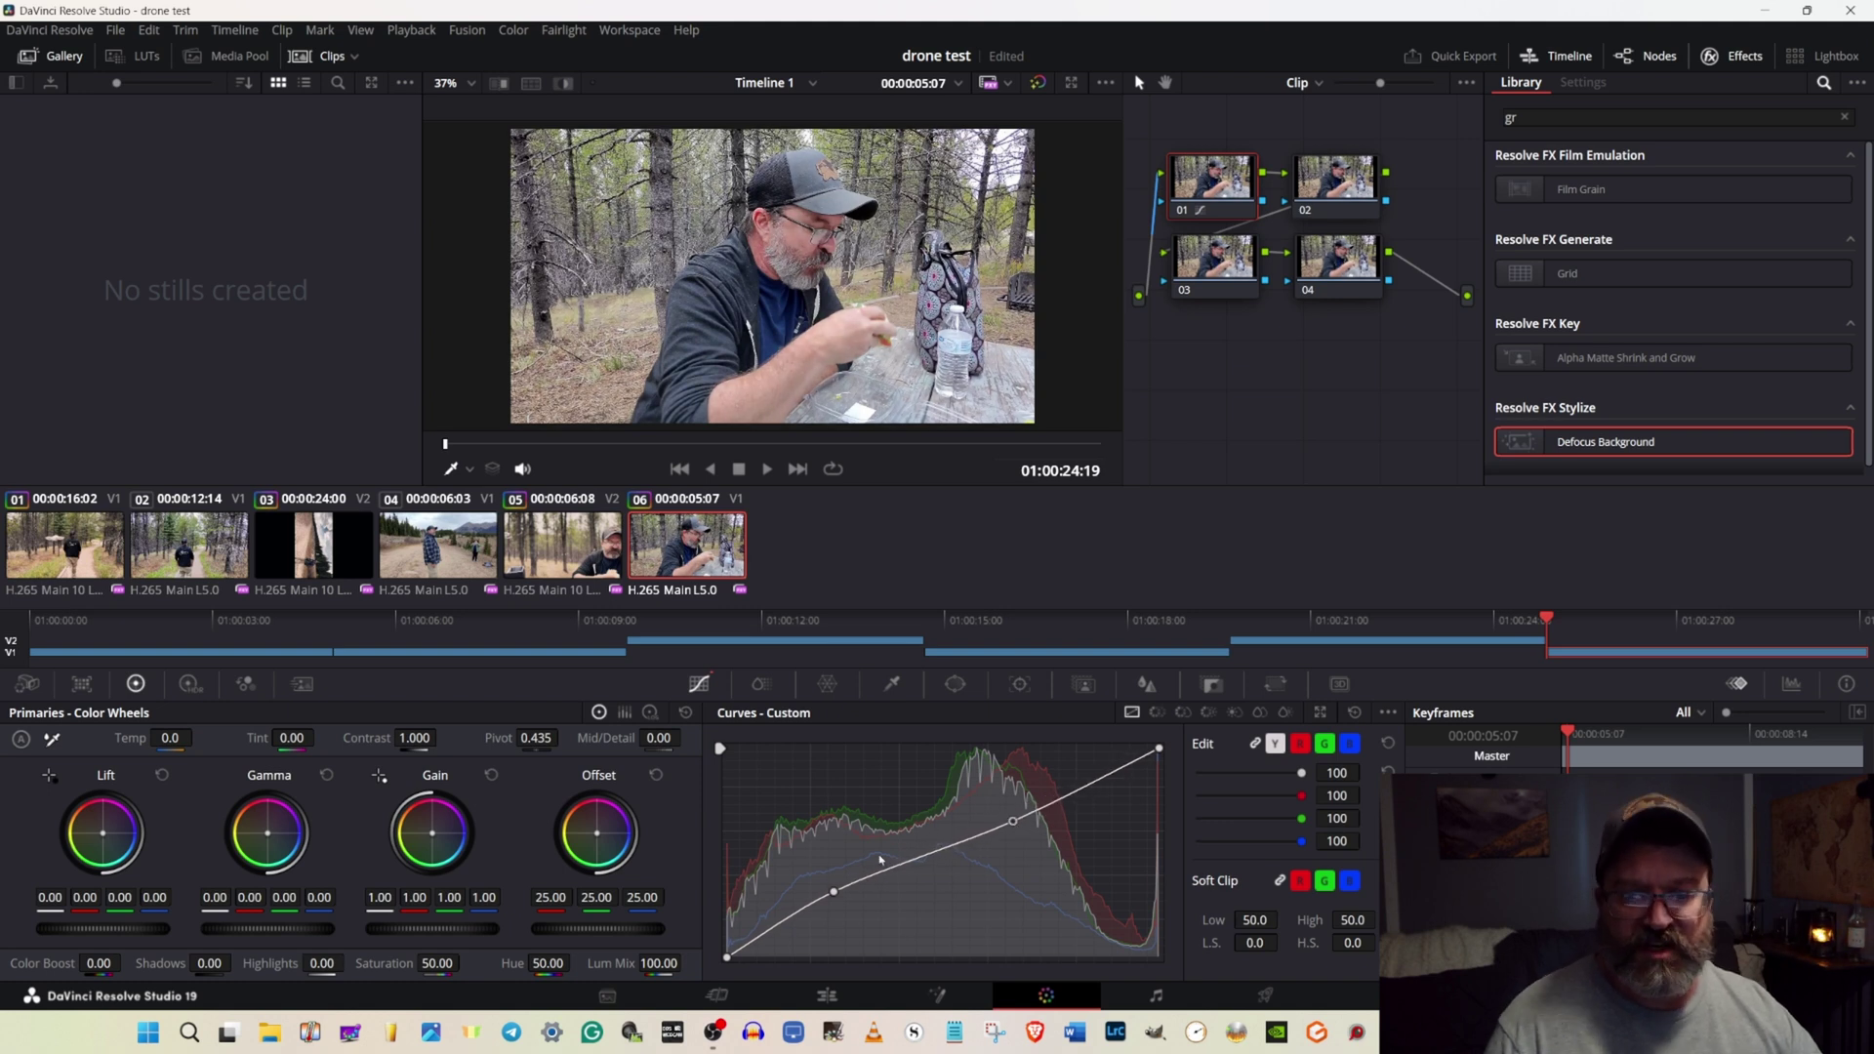
pyautogui.moveTo(838, 895); pyautogui.dragTo(839, 891)
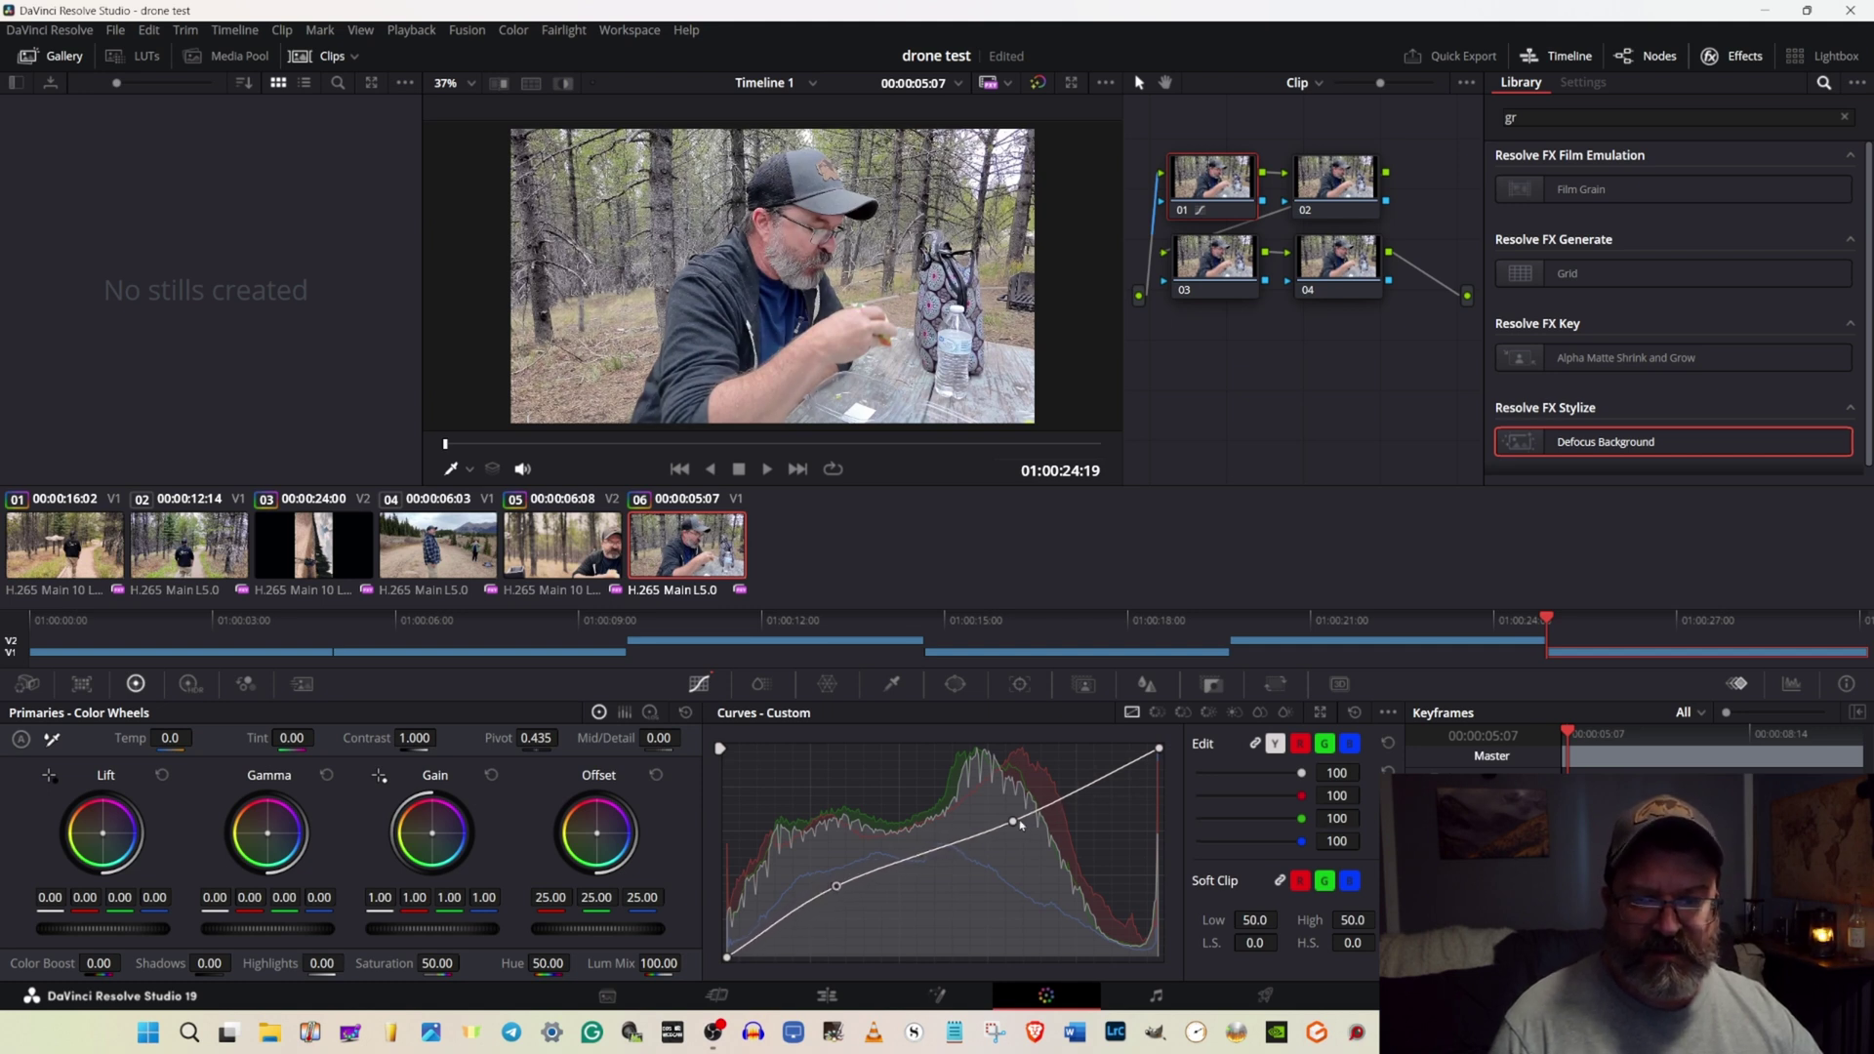
pyautogui.moveTo(1015, 826); pyautogui.dragTo(1022, 825)
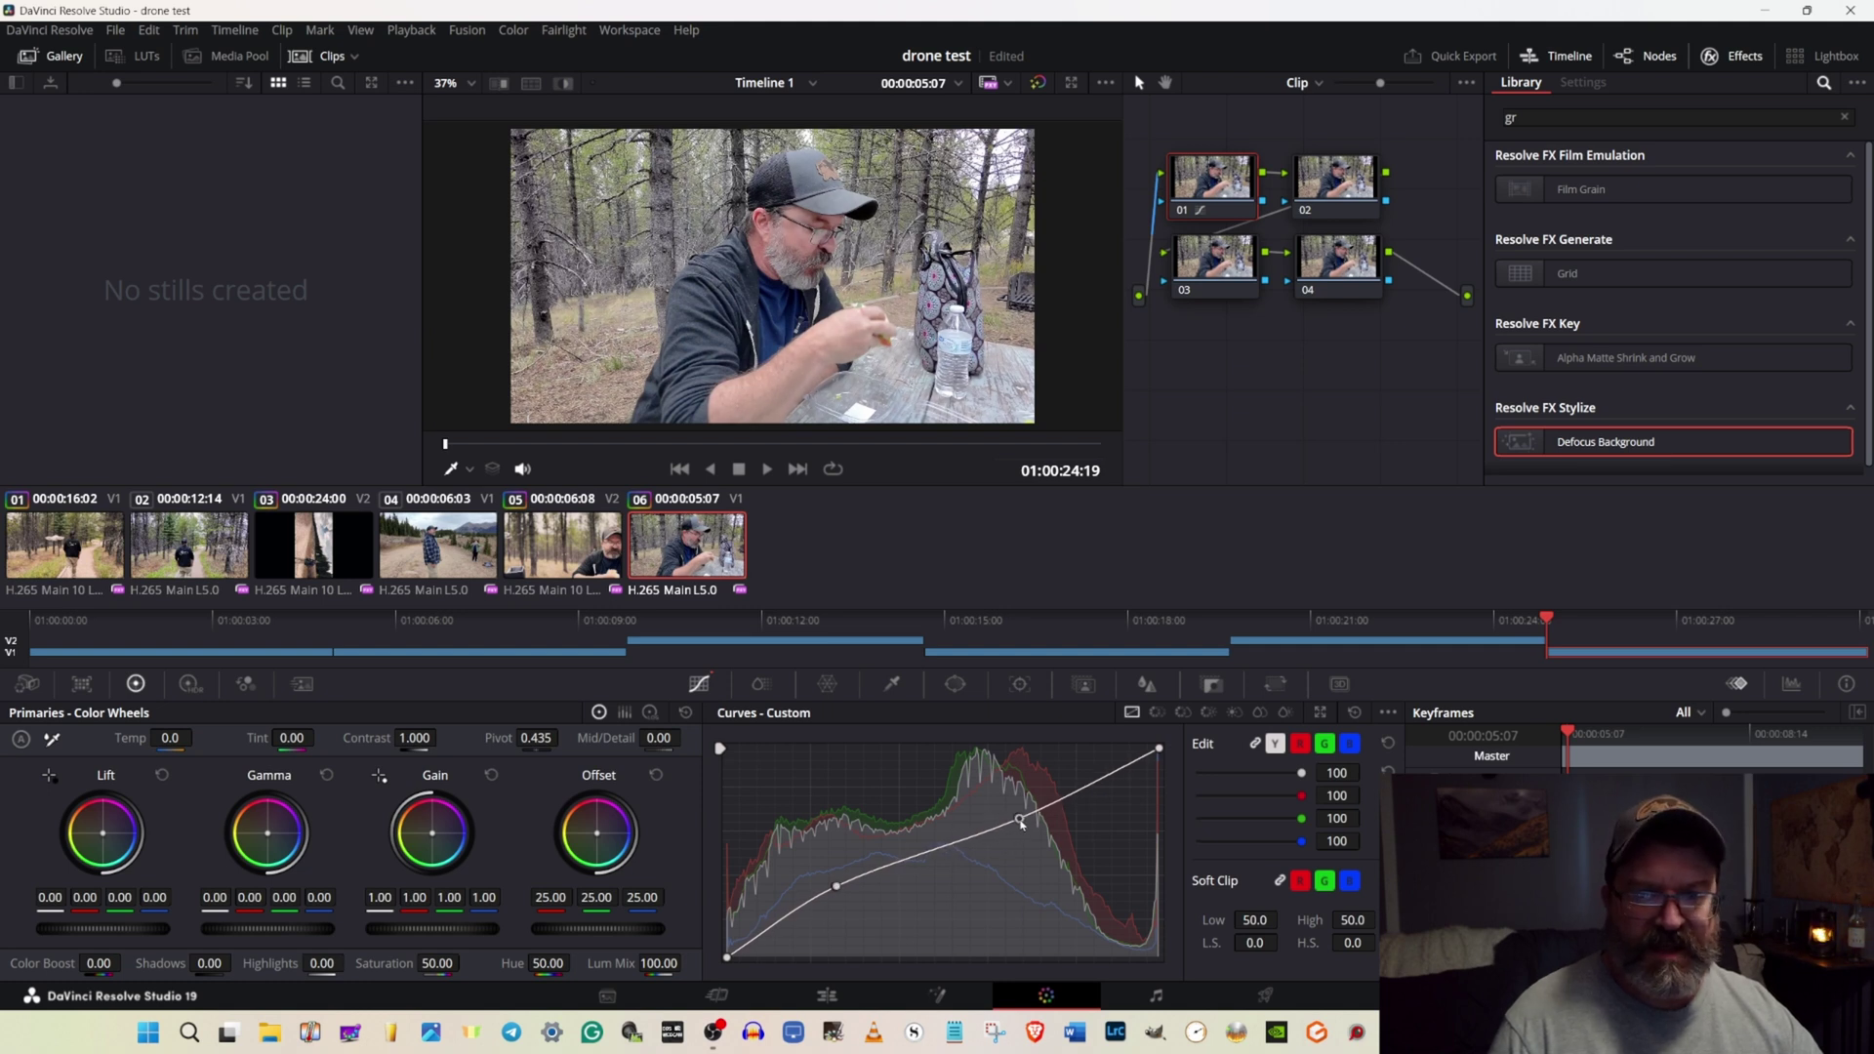
# On node 02, open the Hue-Saturation Color Warper and return temperature to 0.0 after testing it.
pyautogui.click(1344, 182)
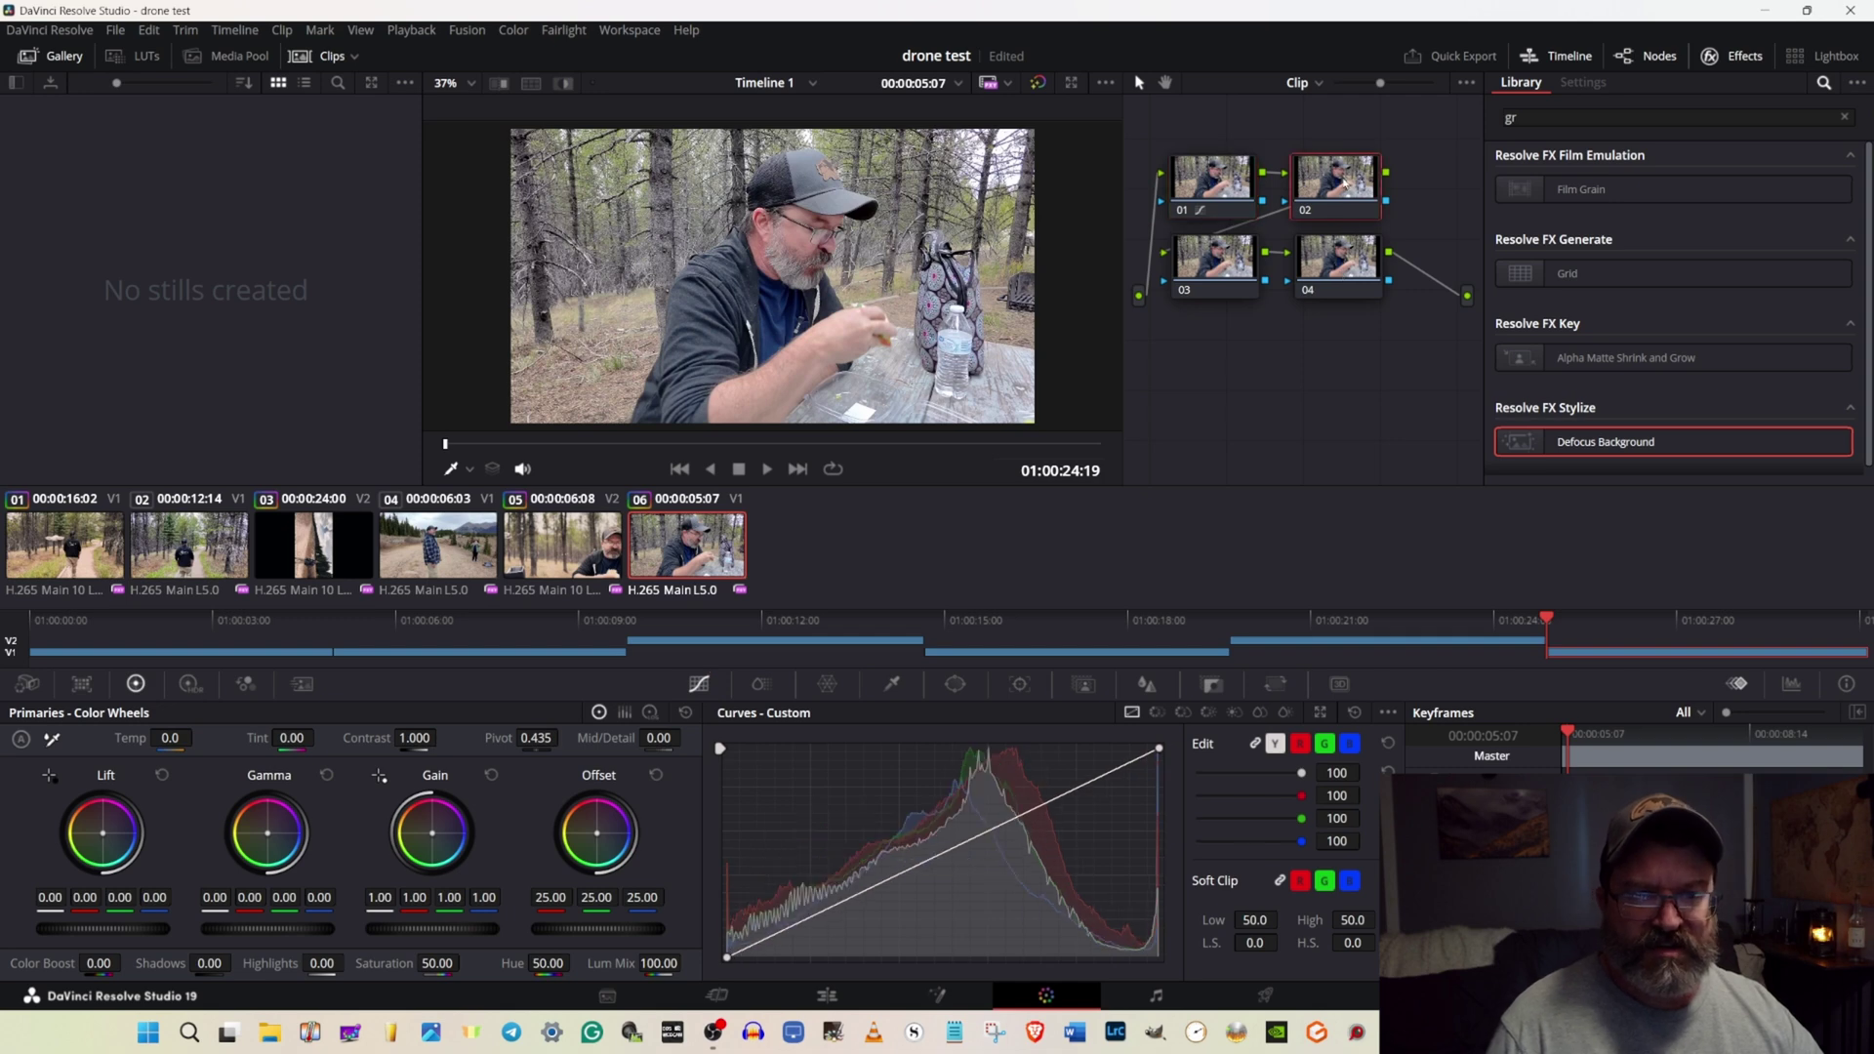
pyautogui.click(761, 684)
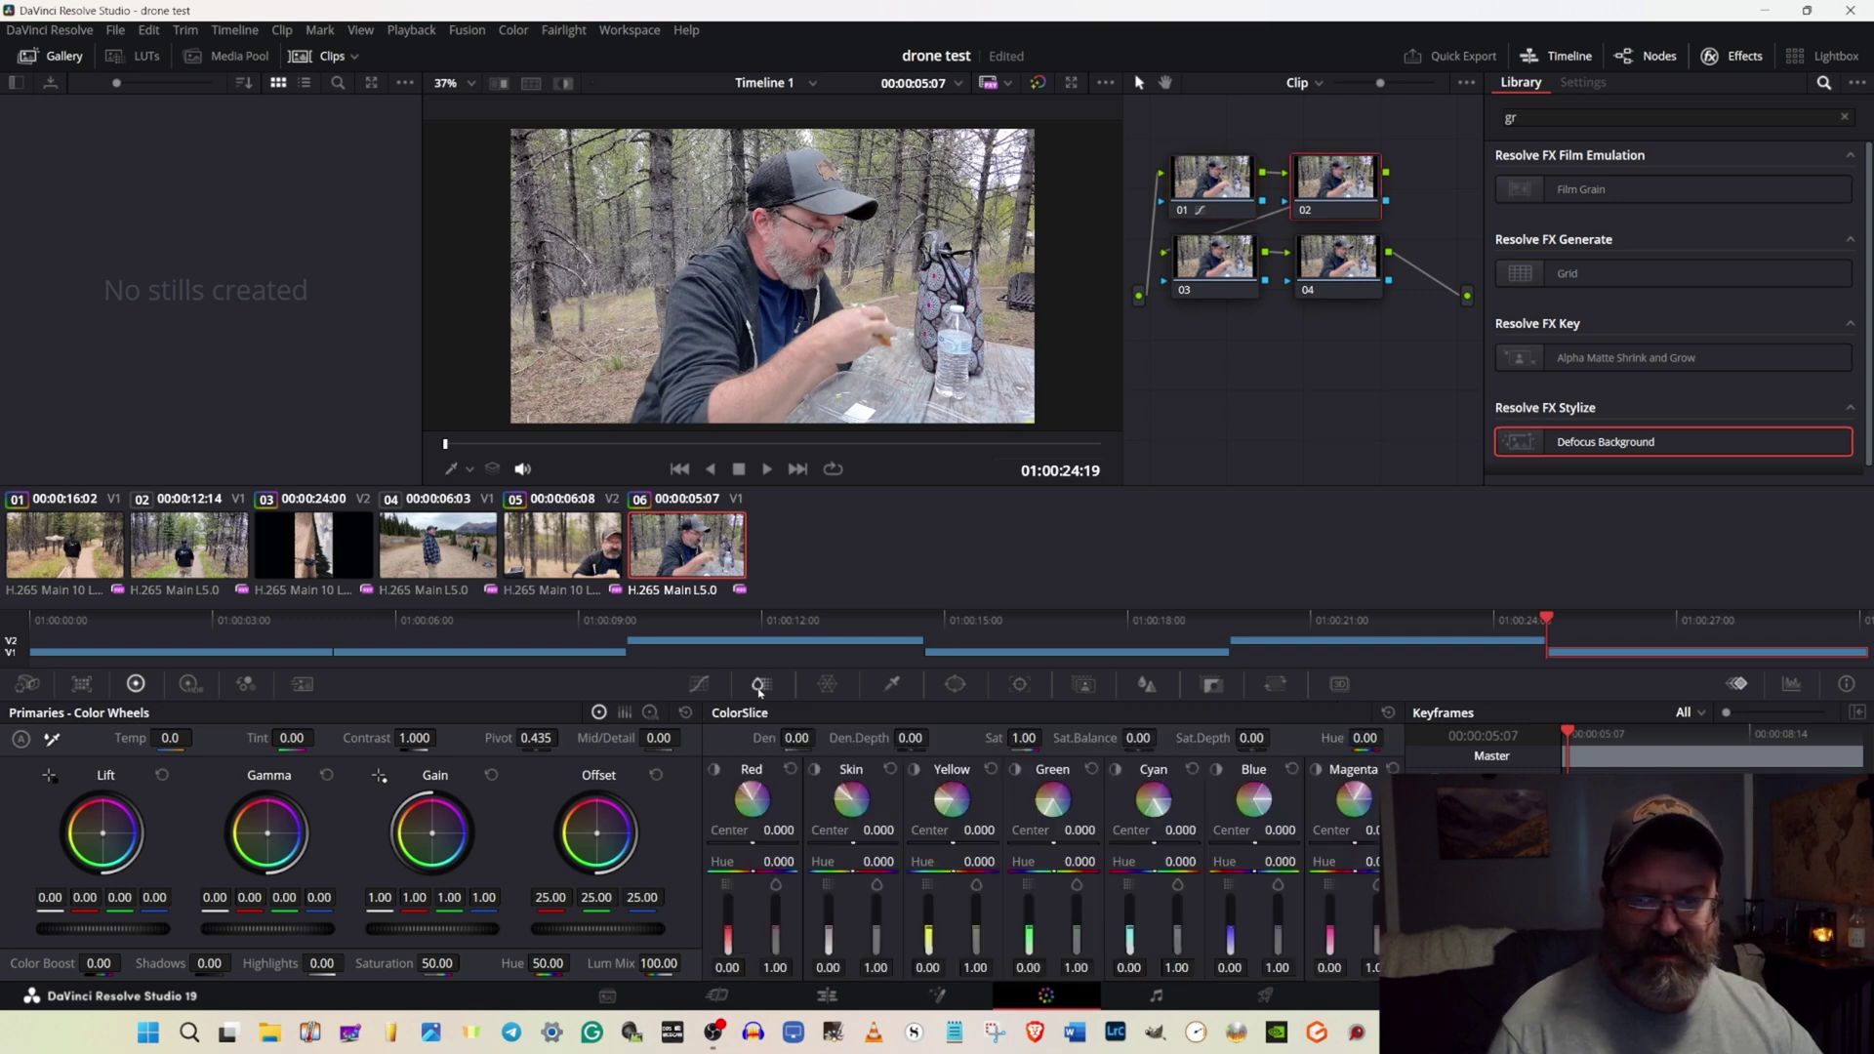
pyautogui.click(827, 684)
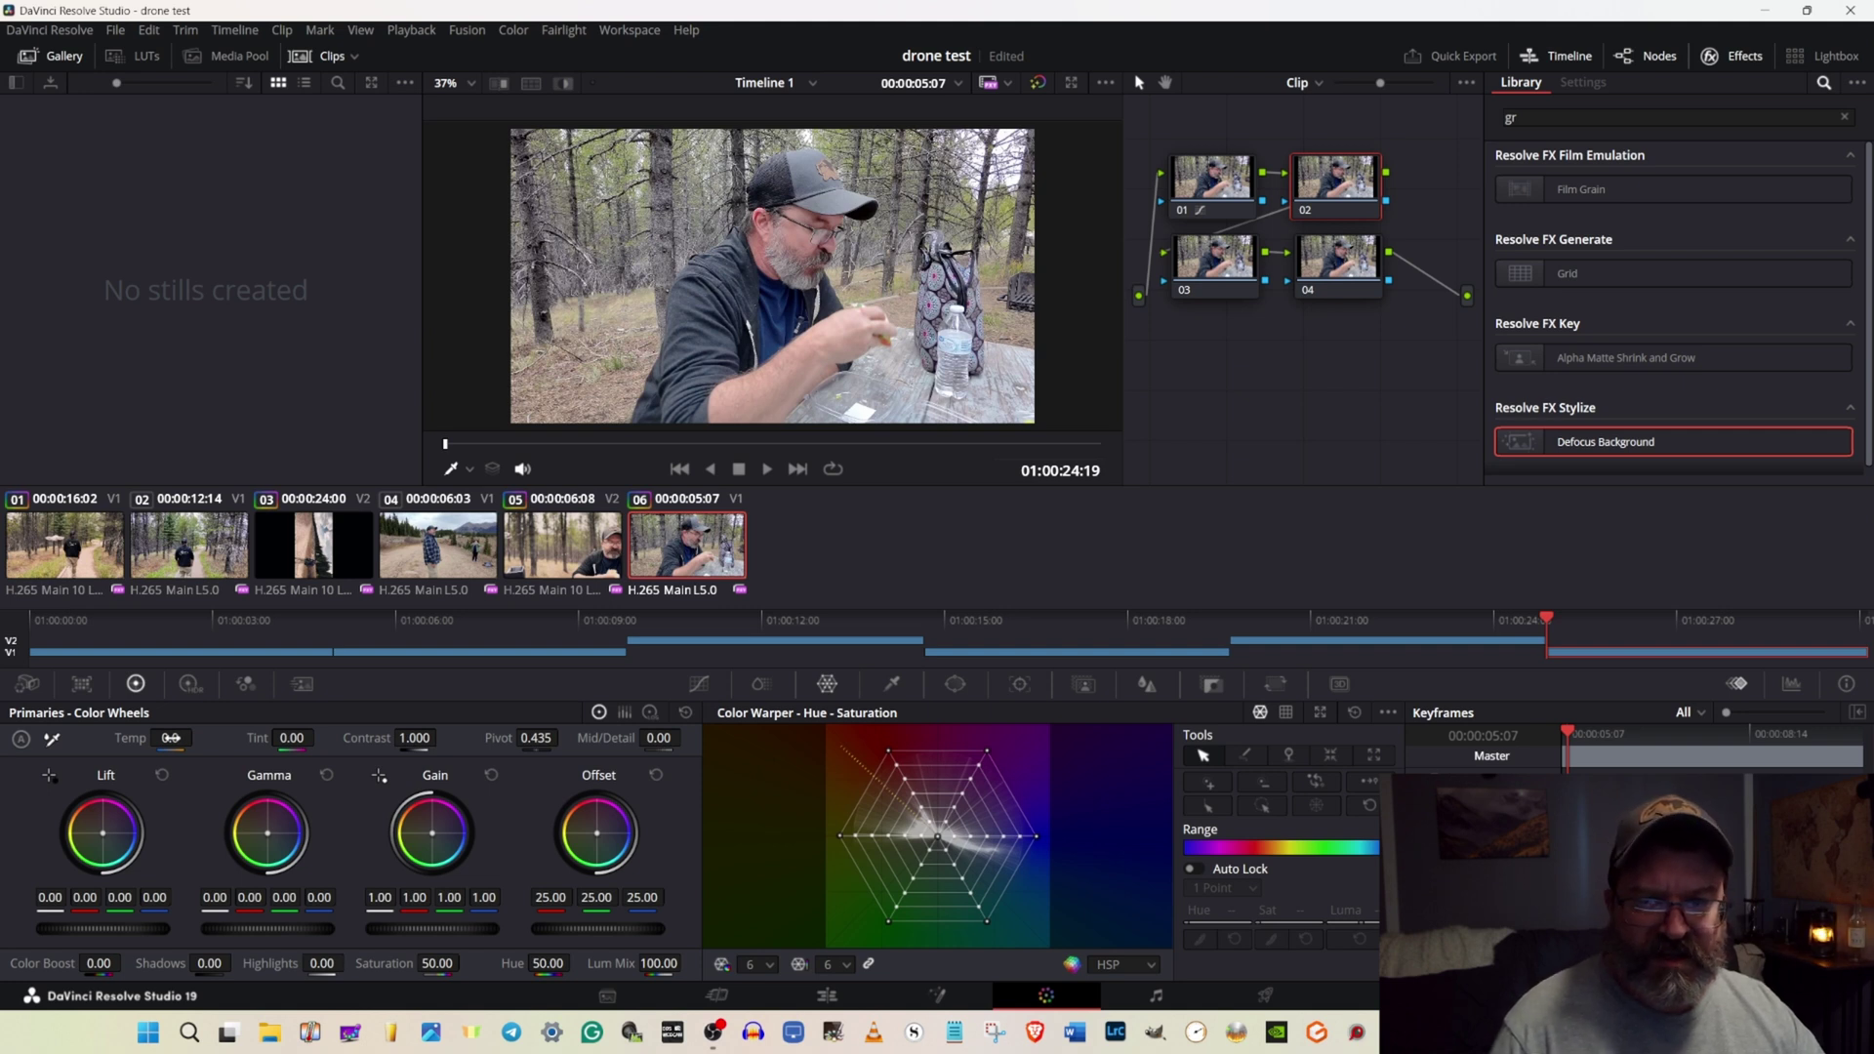
pyautogui.moveTo(185, 738); pyautogui.dragTo(254, 738)
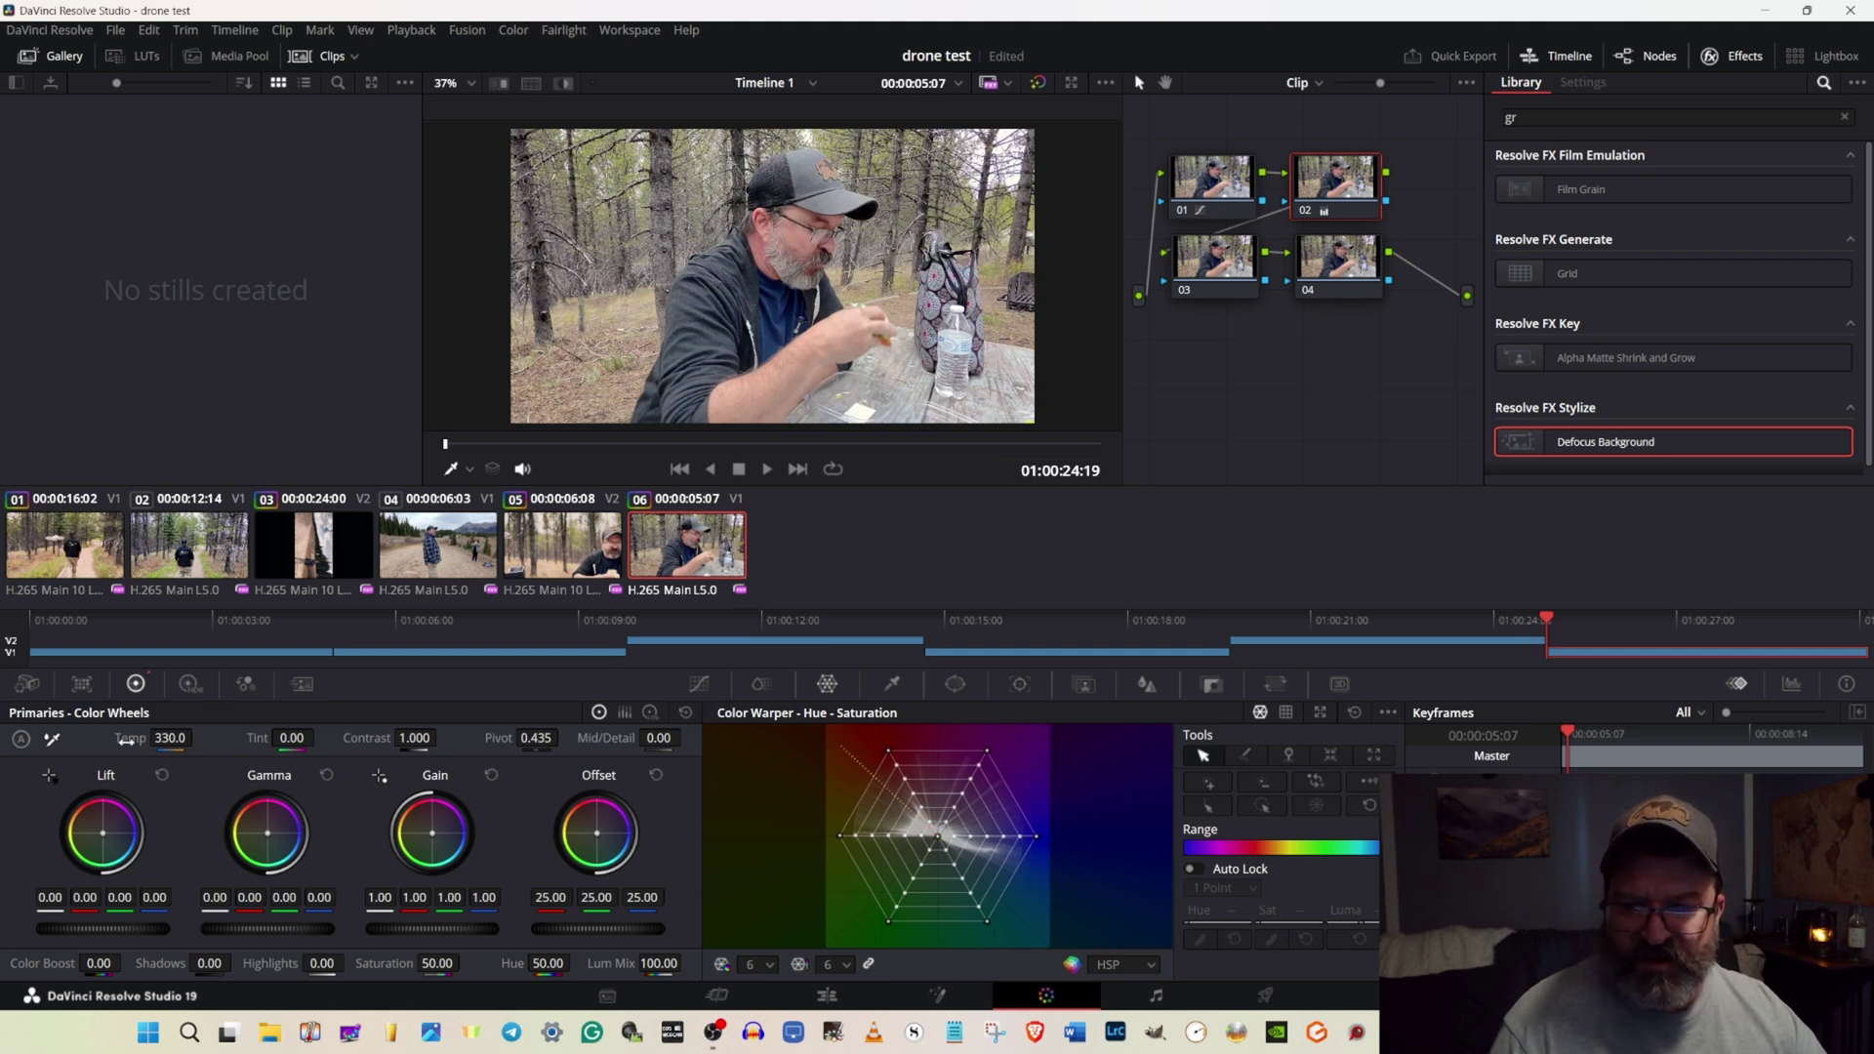
pyautogui.doubleClick(126, 742)
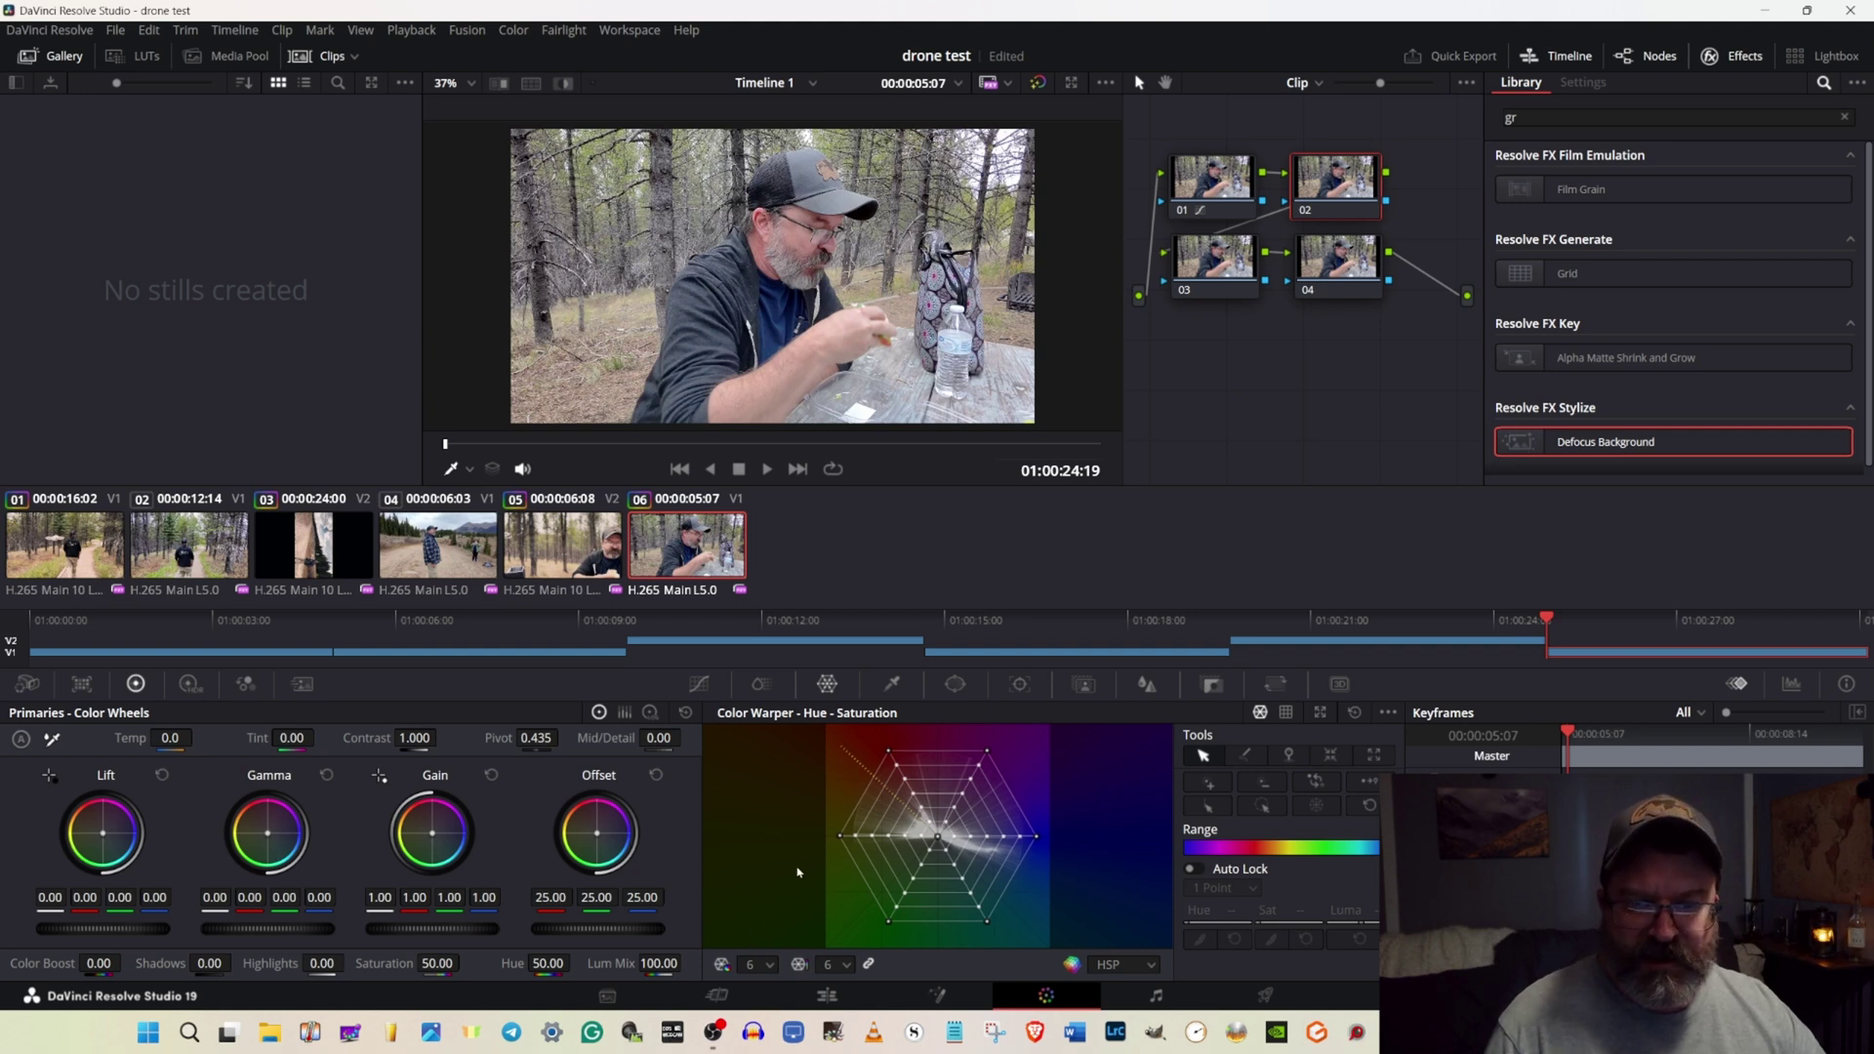
# Drag several warper grid points to shift hues and saturations, one reaching saturation 1.13.
pyautogui.moveTo(840, 839); pyautogui.dragTo(855, 838)
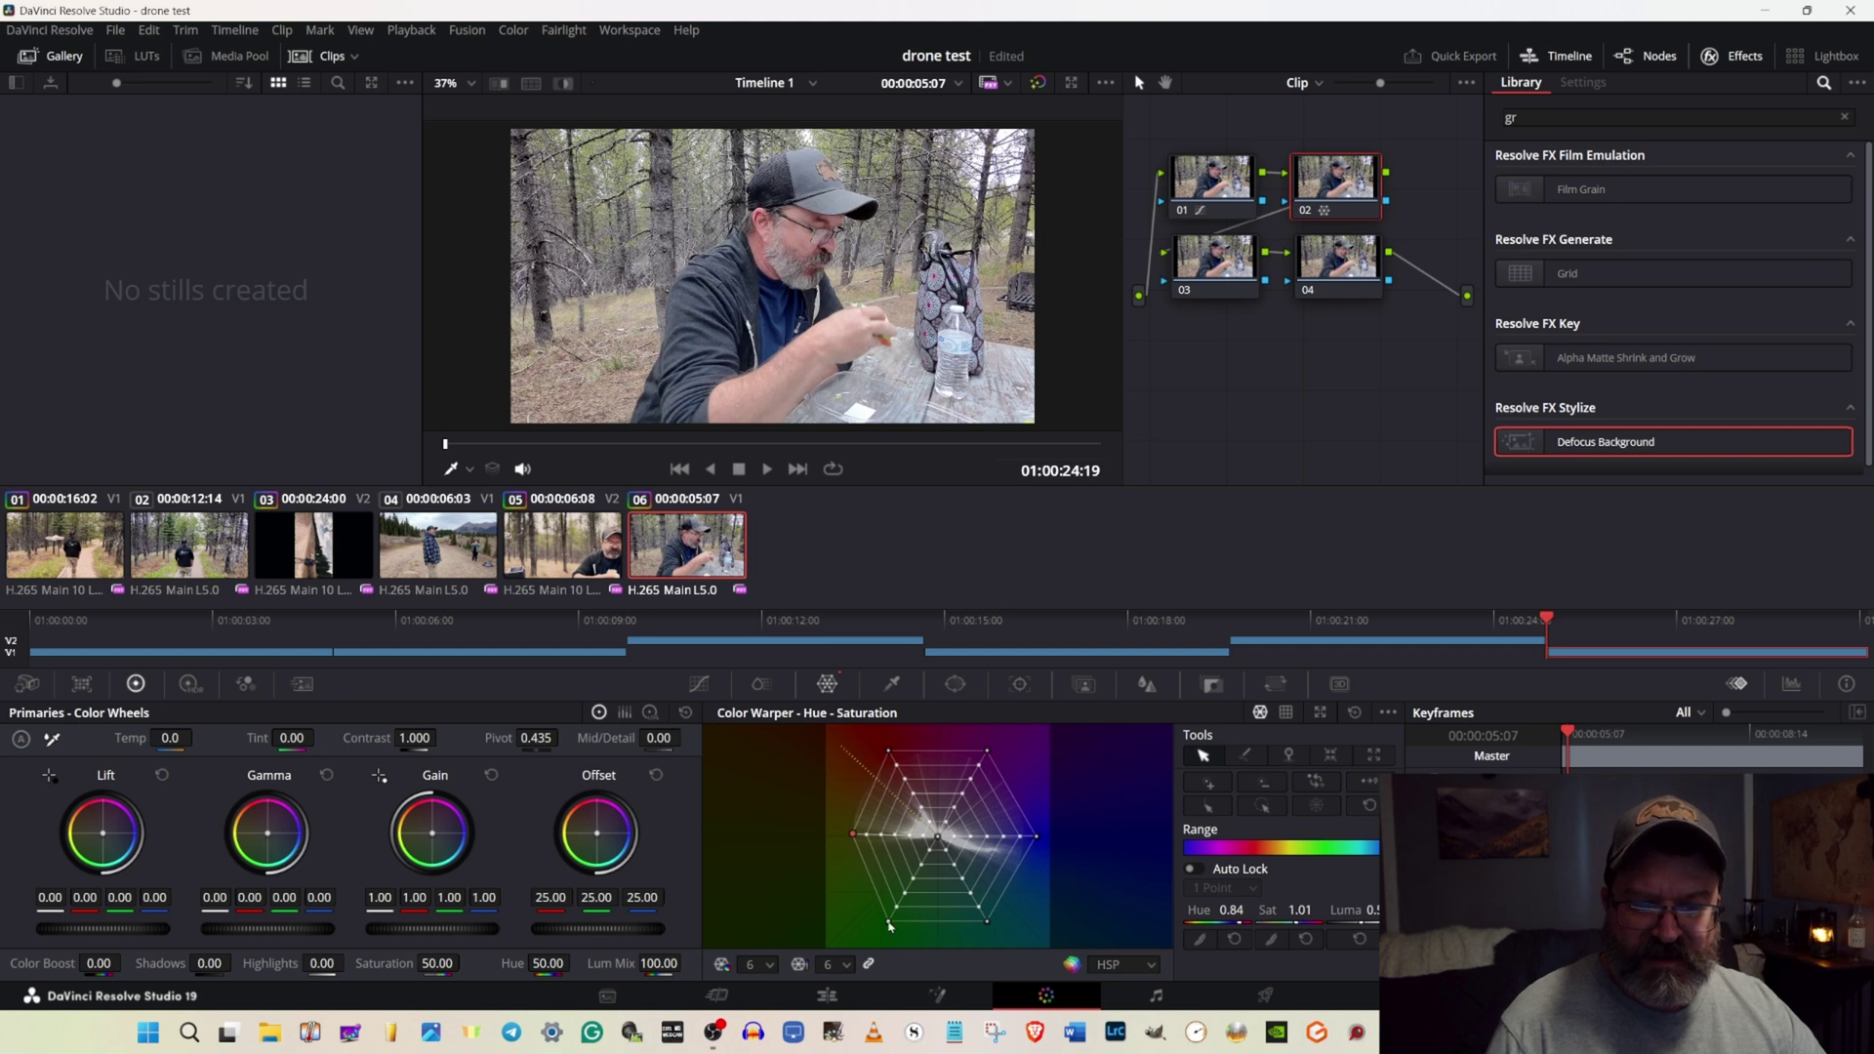
pyautogui.moveTo(888, 920); pyautogui.dragTo(894, 911)
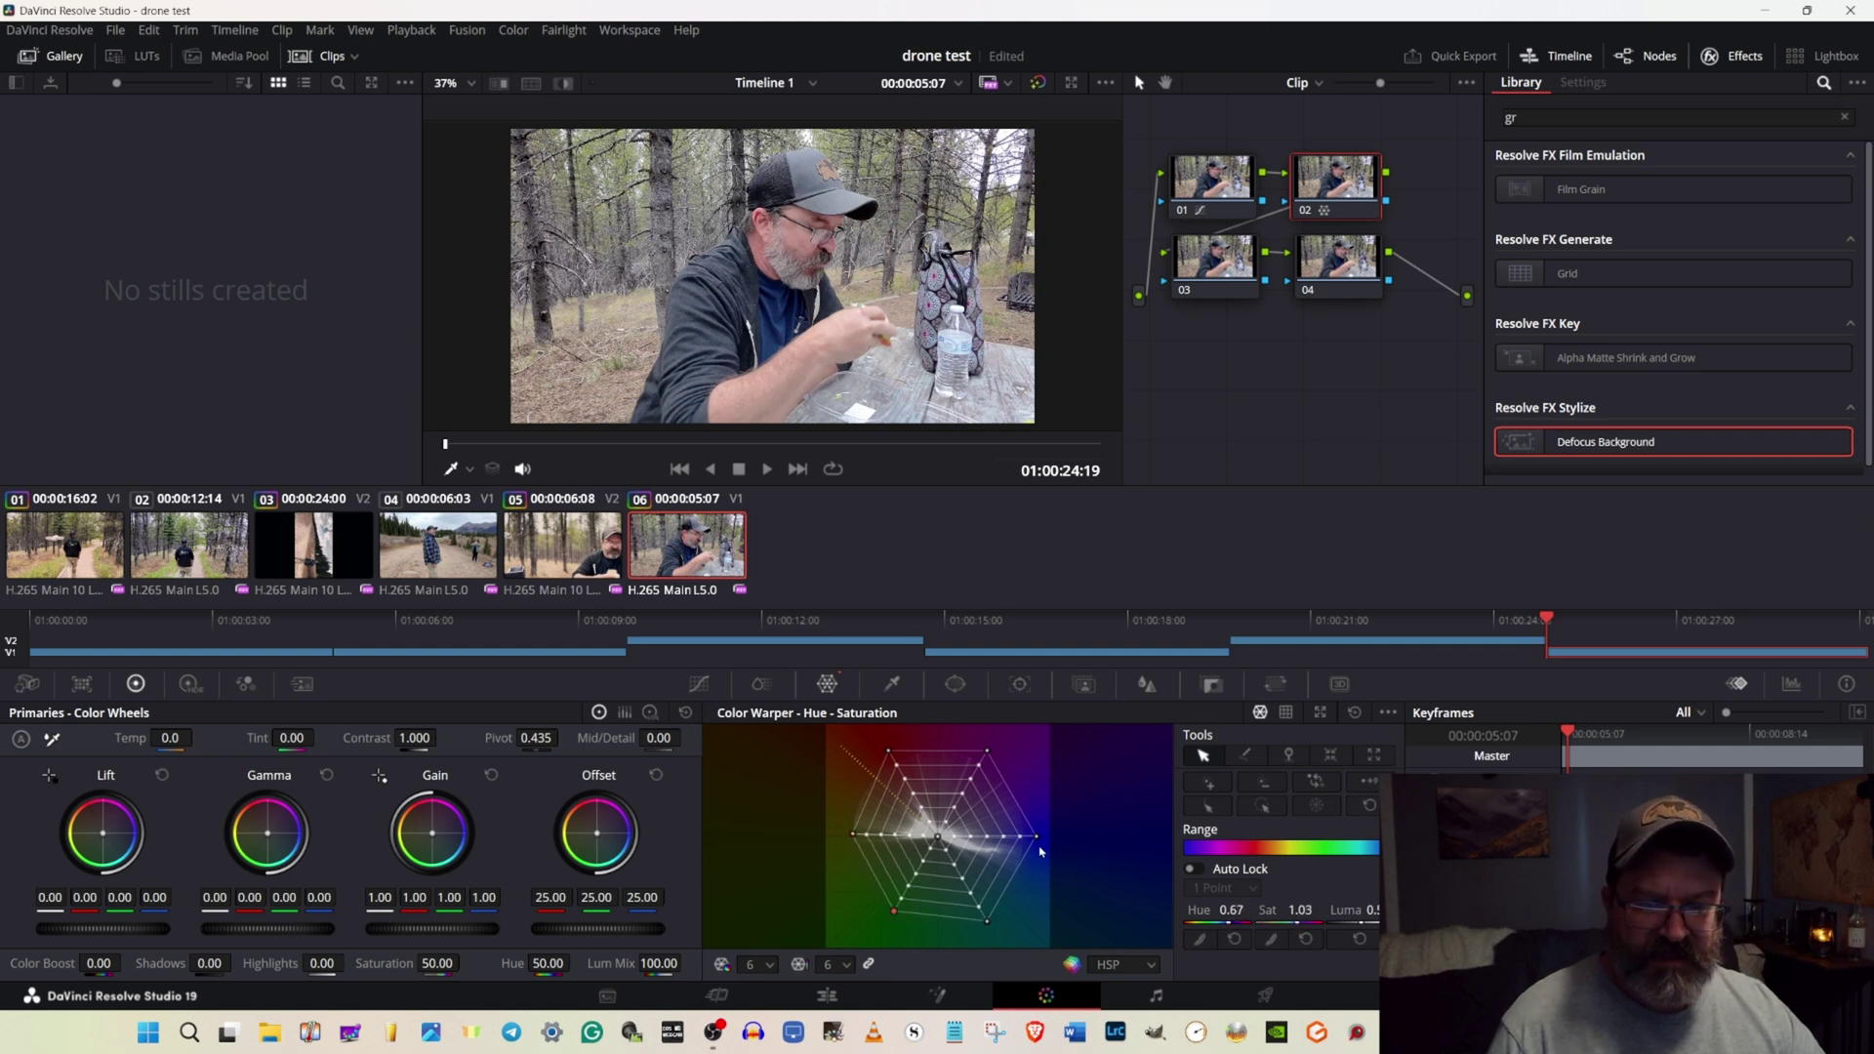
pyautogui.moveTo(1037, 839); pyautogui.dragTo(1024, 839)
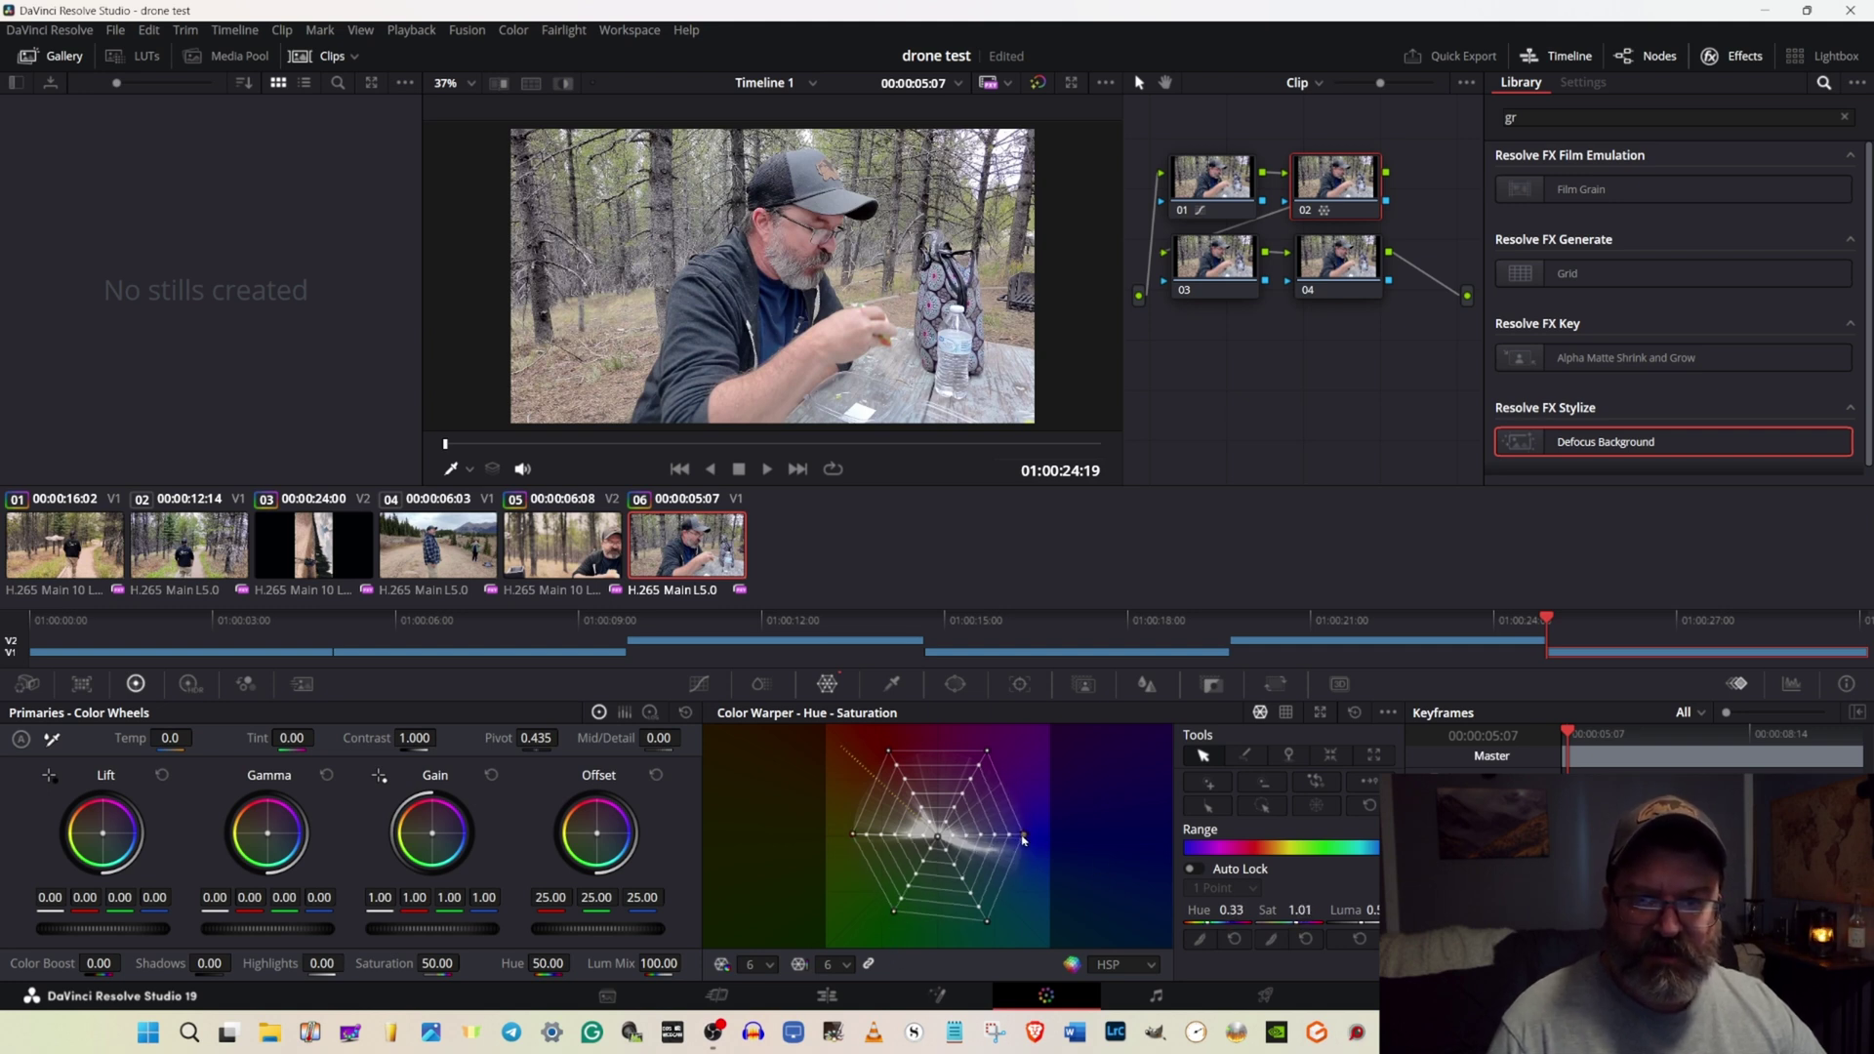
pyautogui.click(889, 754)
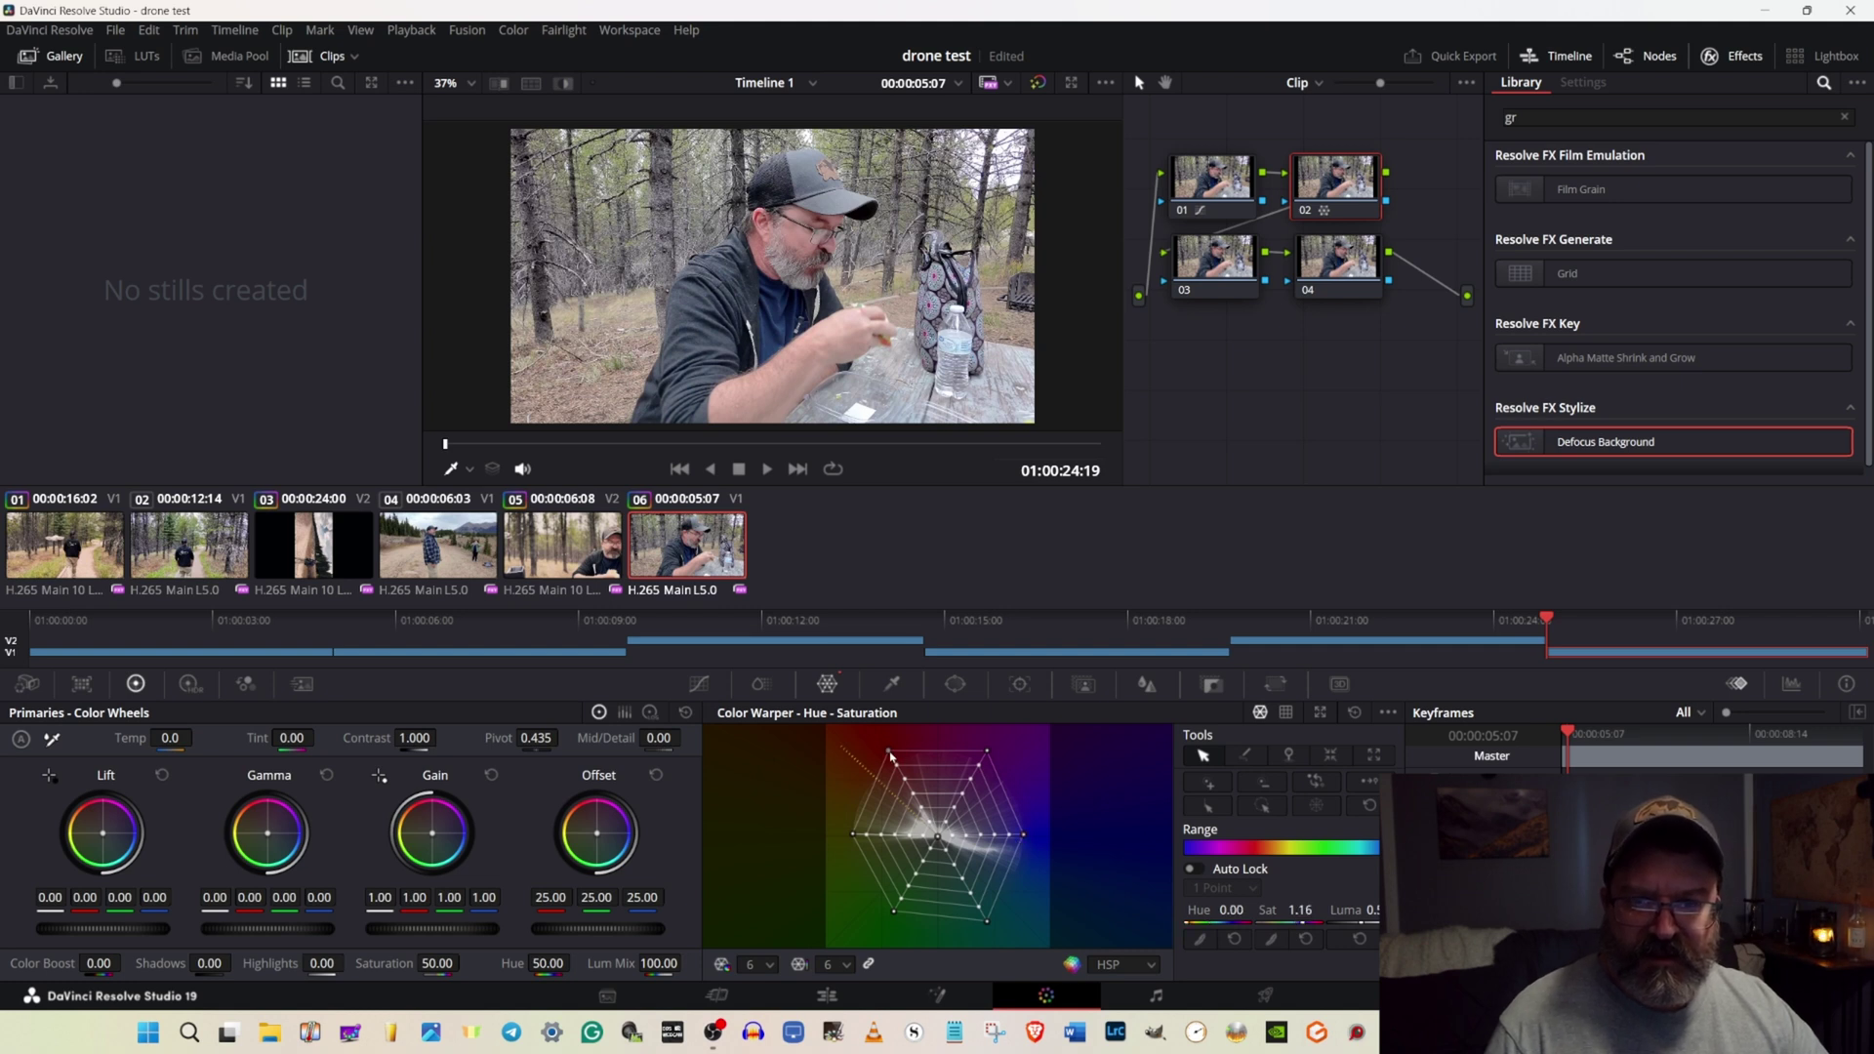
pyautogui.moveTo(894, 761); pyautogui.dragTo(893, 758)
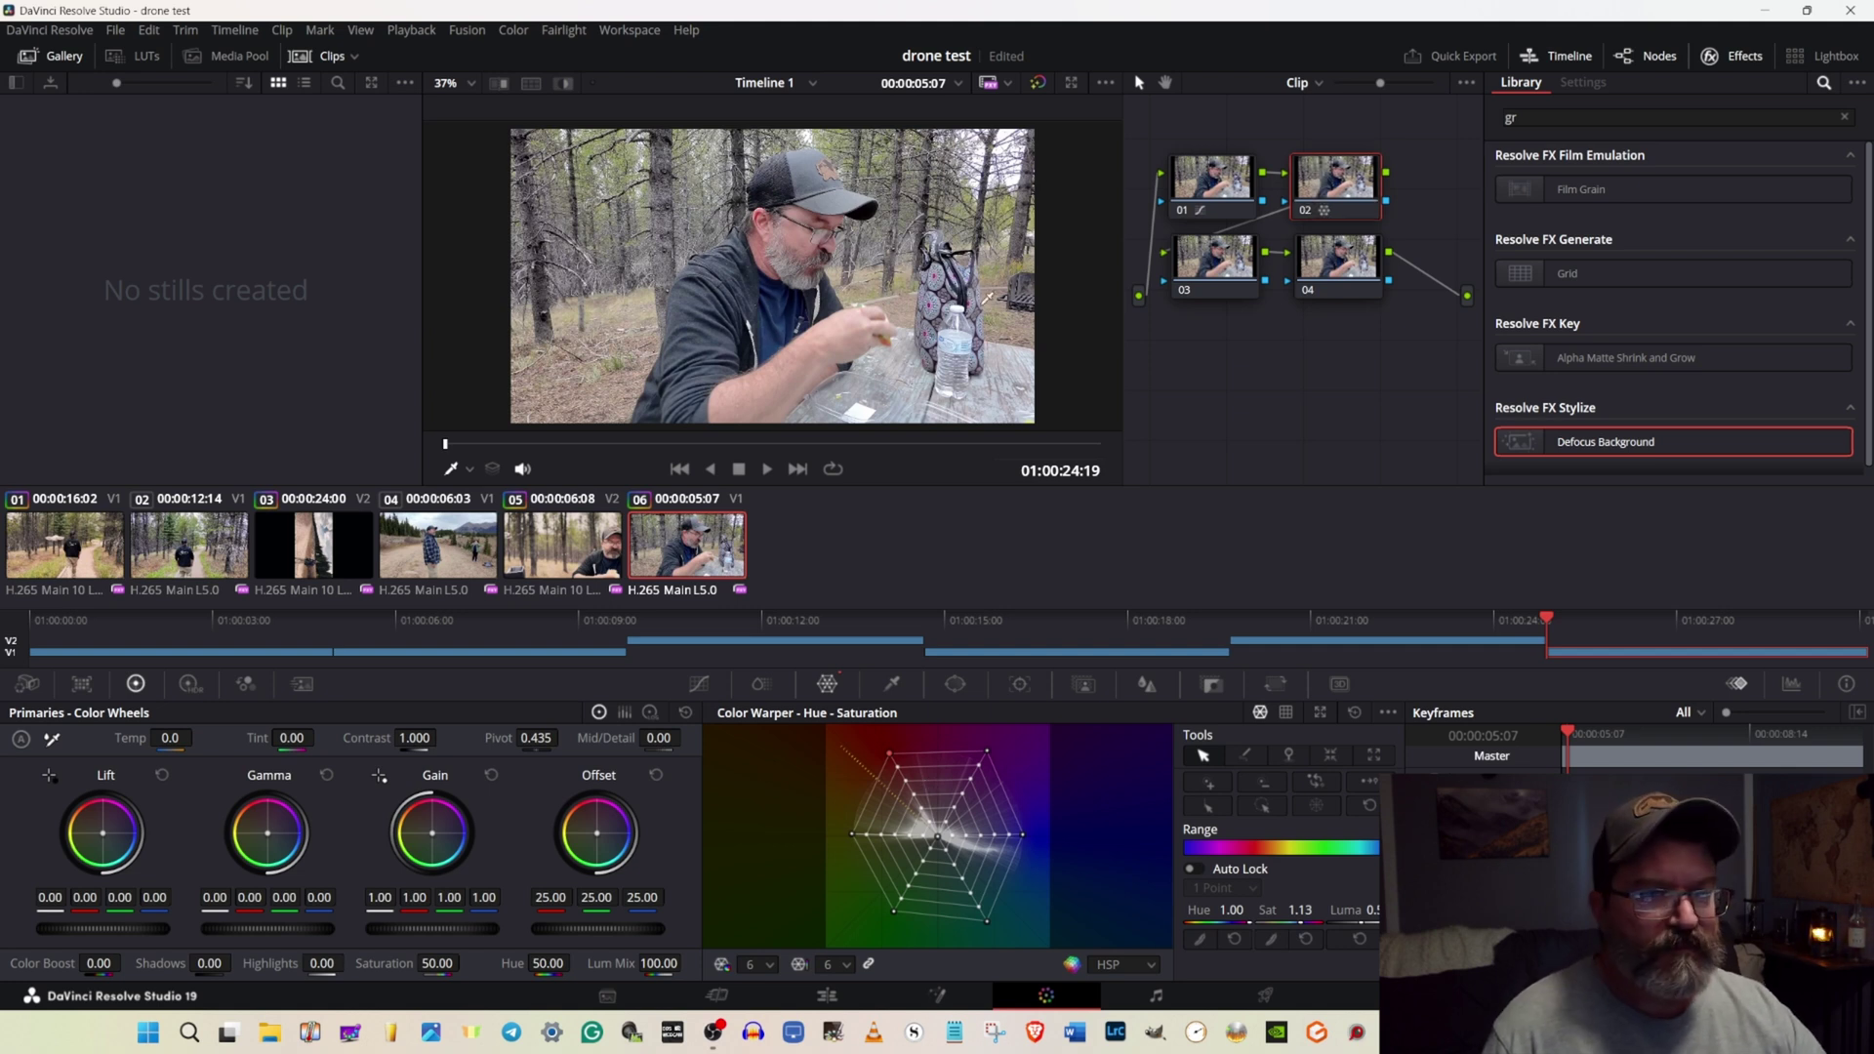
pyautogui.click(1210, 244)
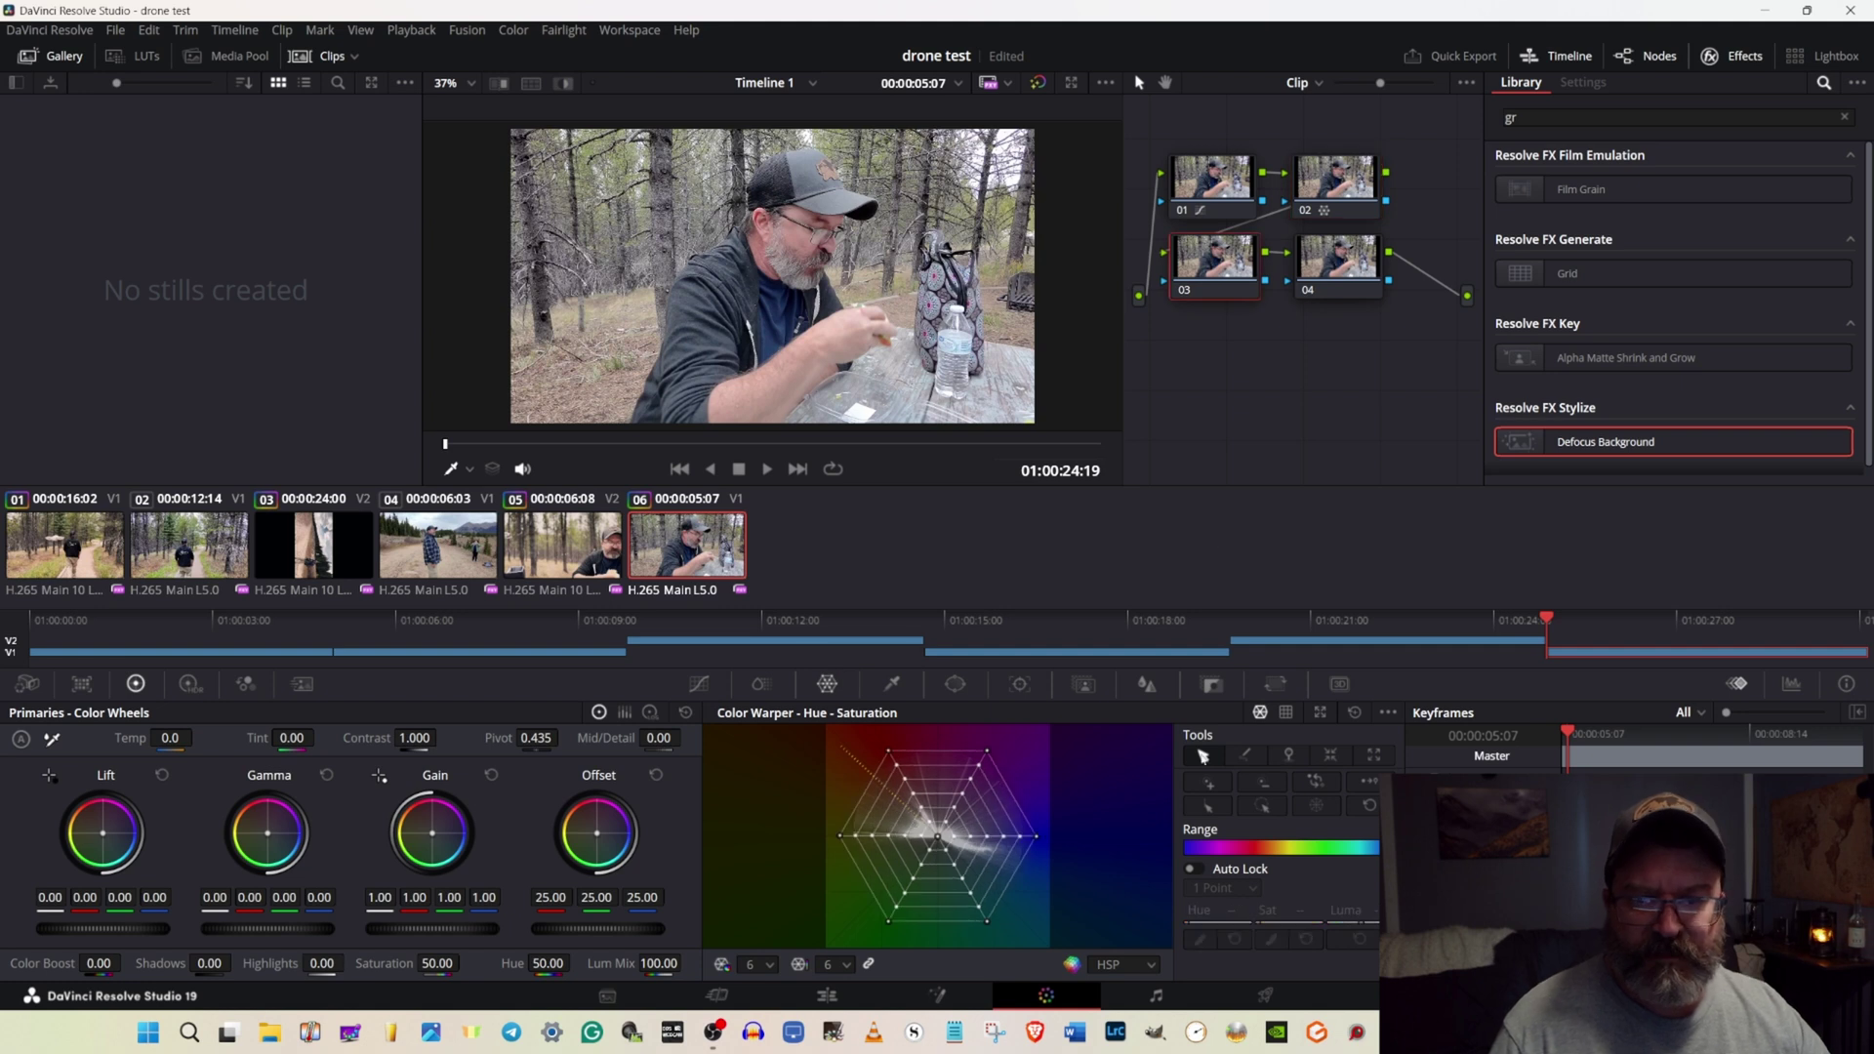
# Set node 03's Blur radius to 0.53 on all channels.
pyautogui.click(1148, 686)
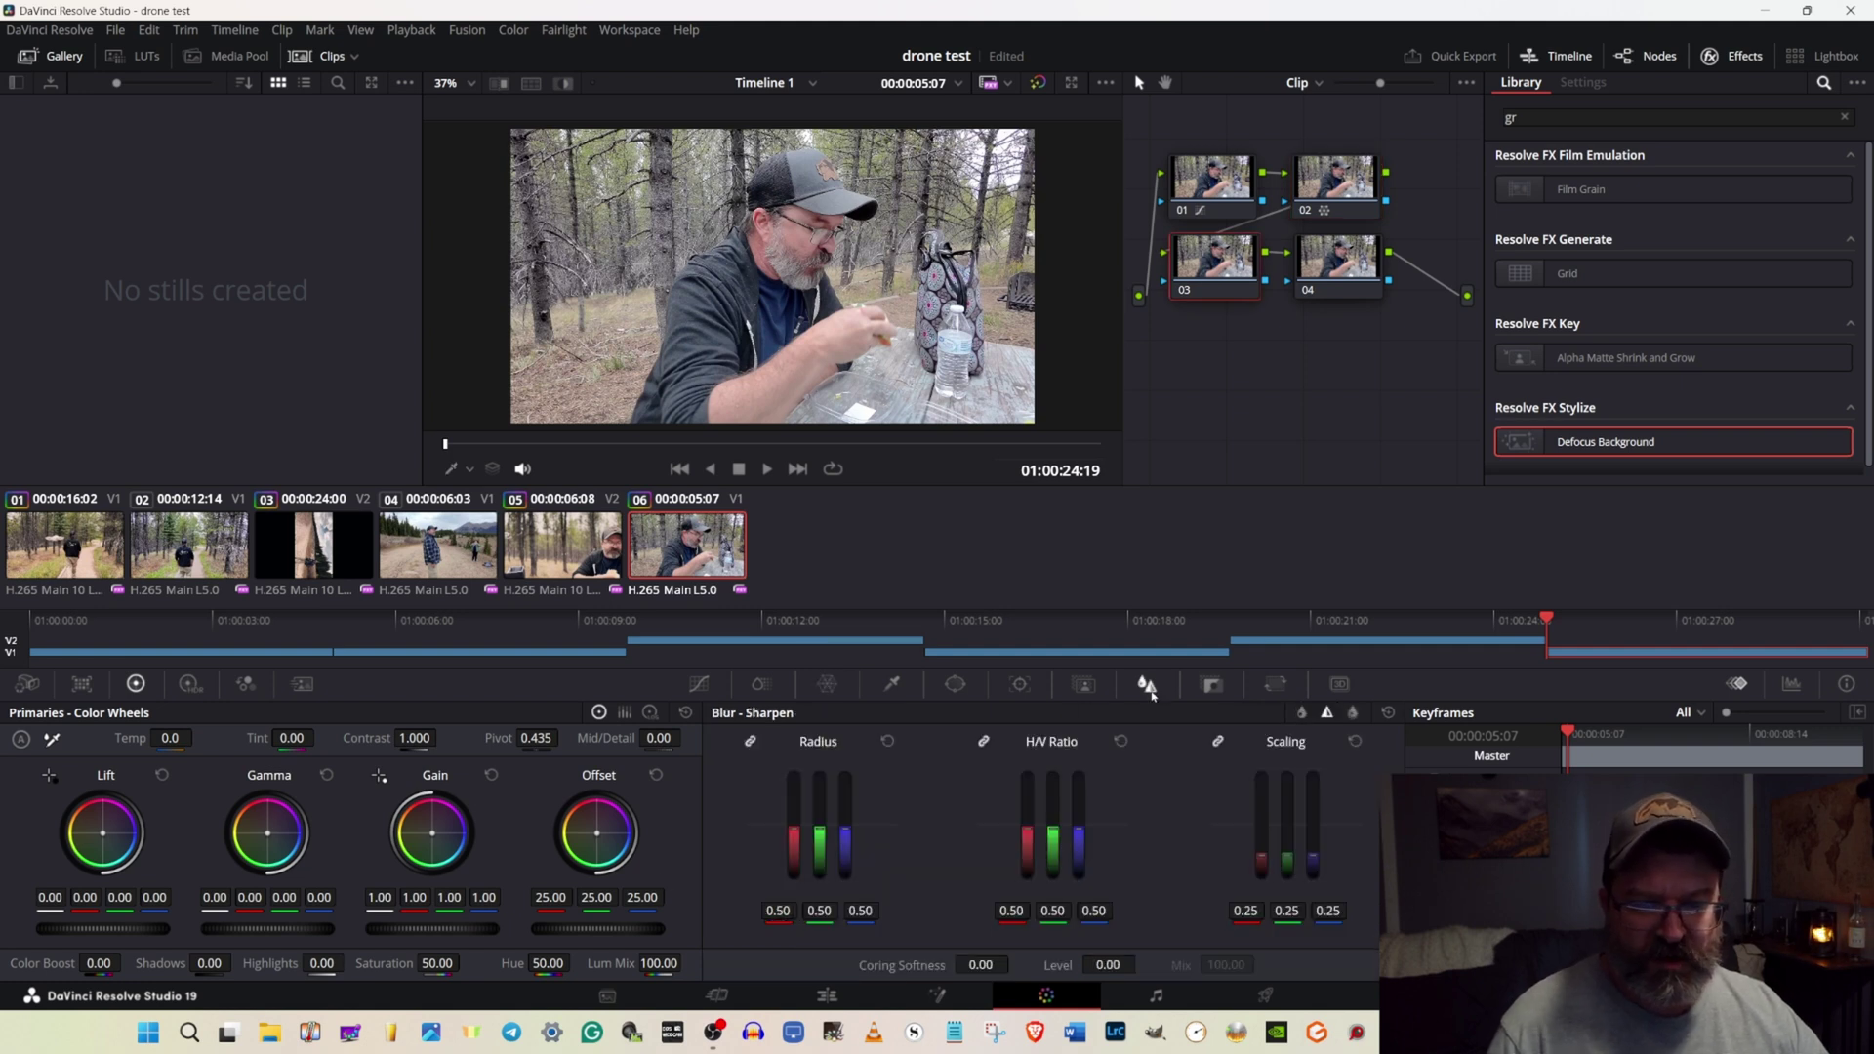
pyautogui.click(860, 909)
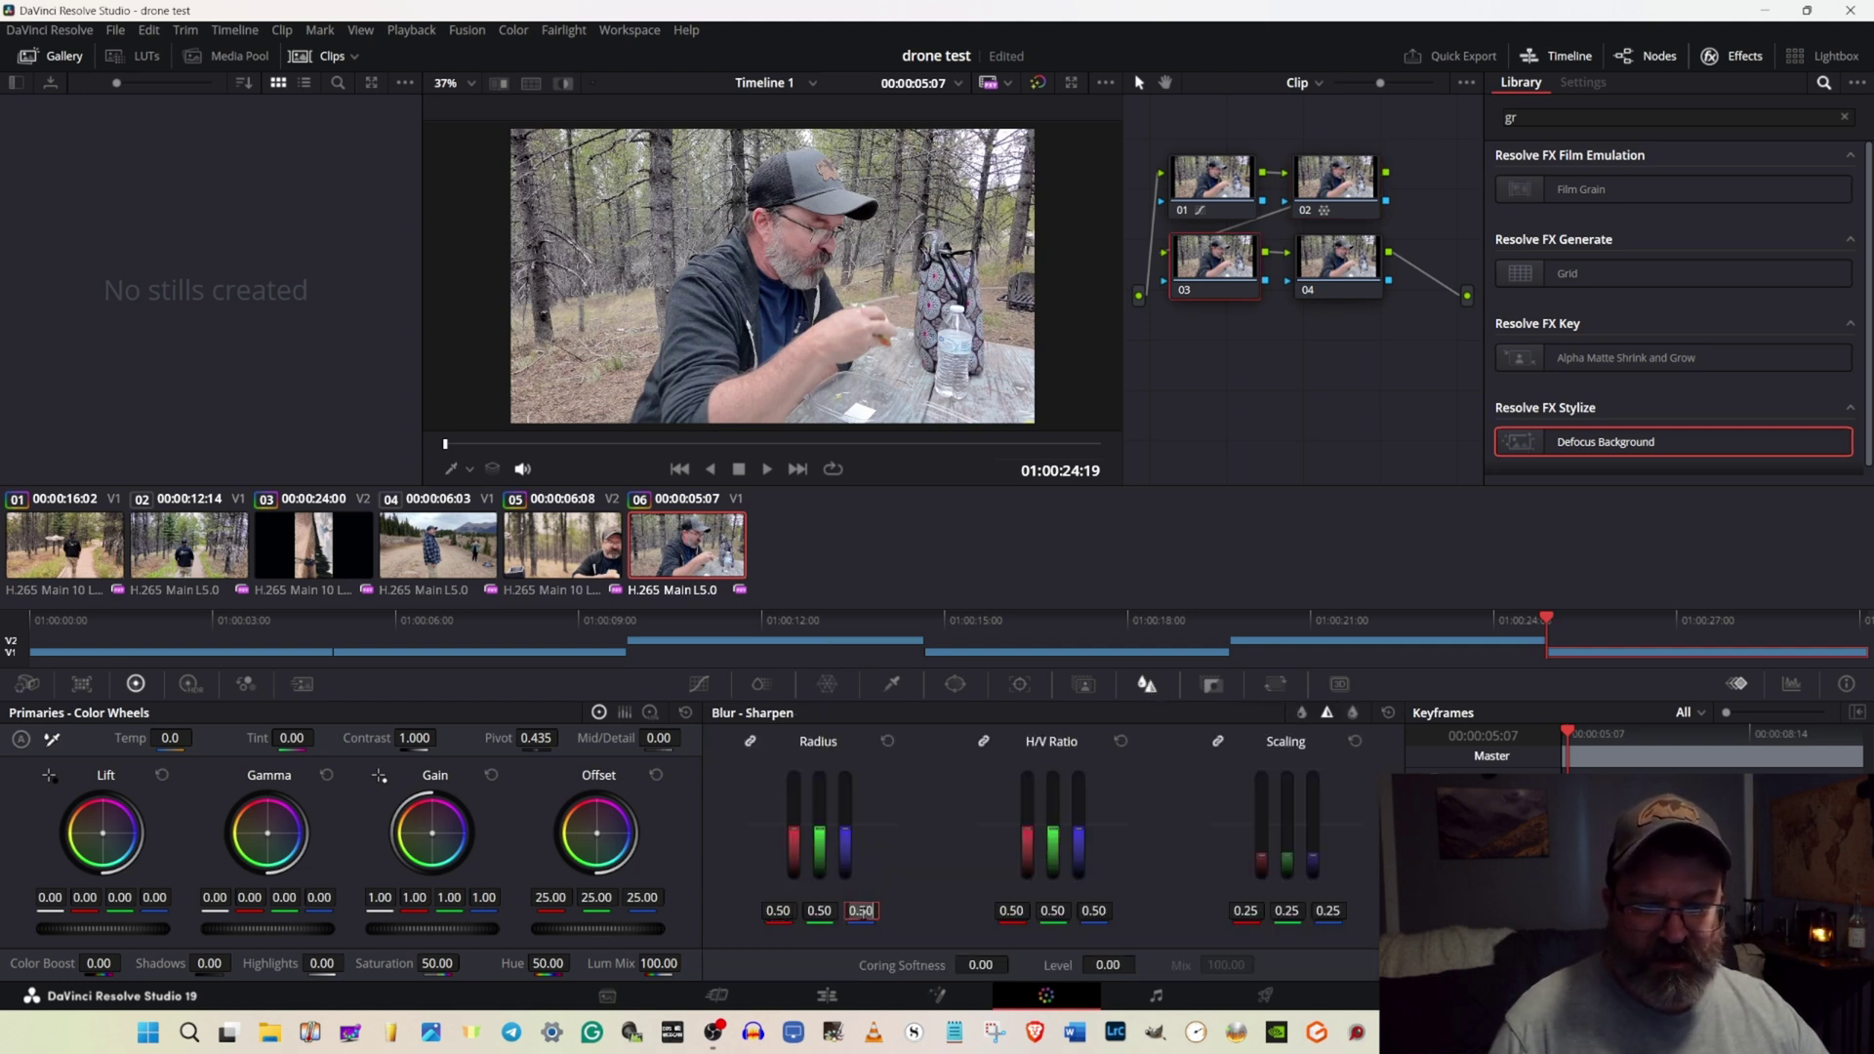
pyautogui.write('0.53')
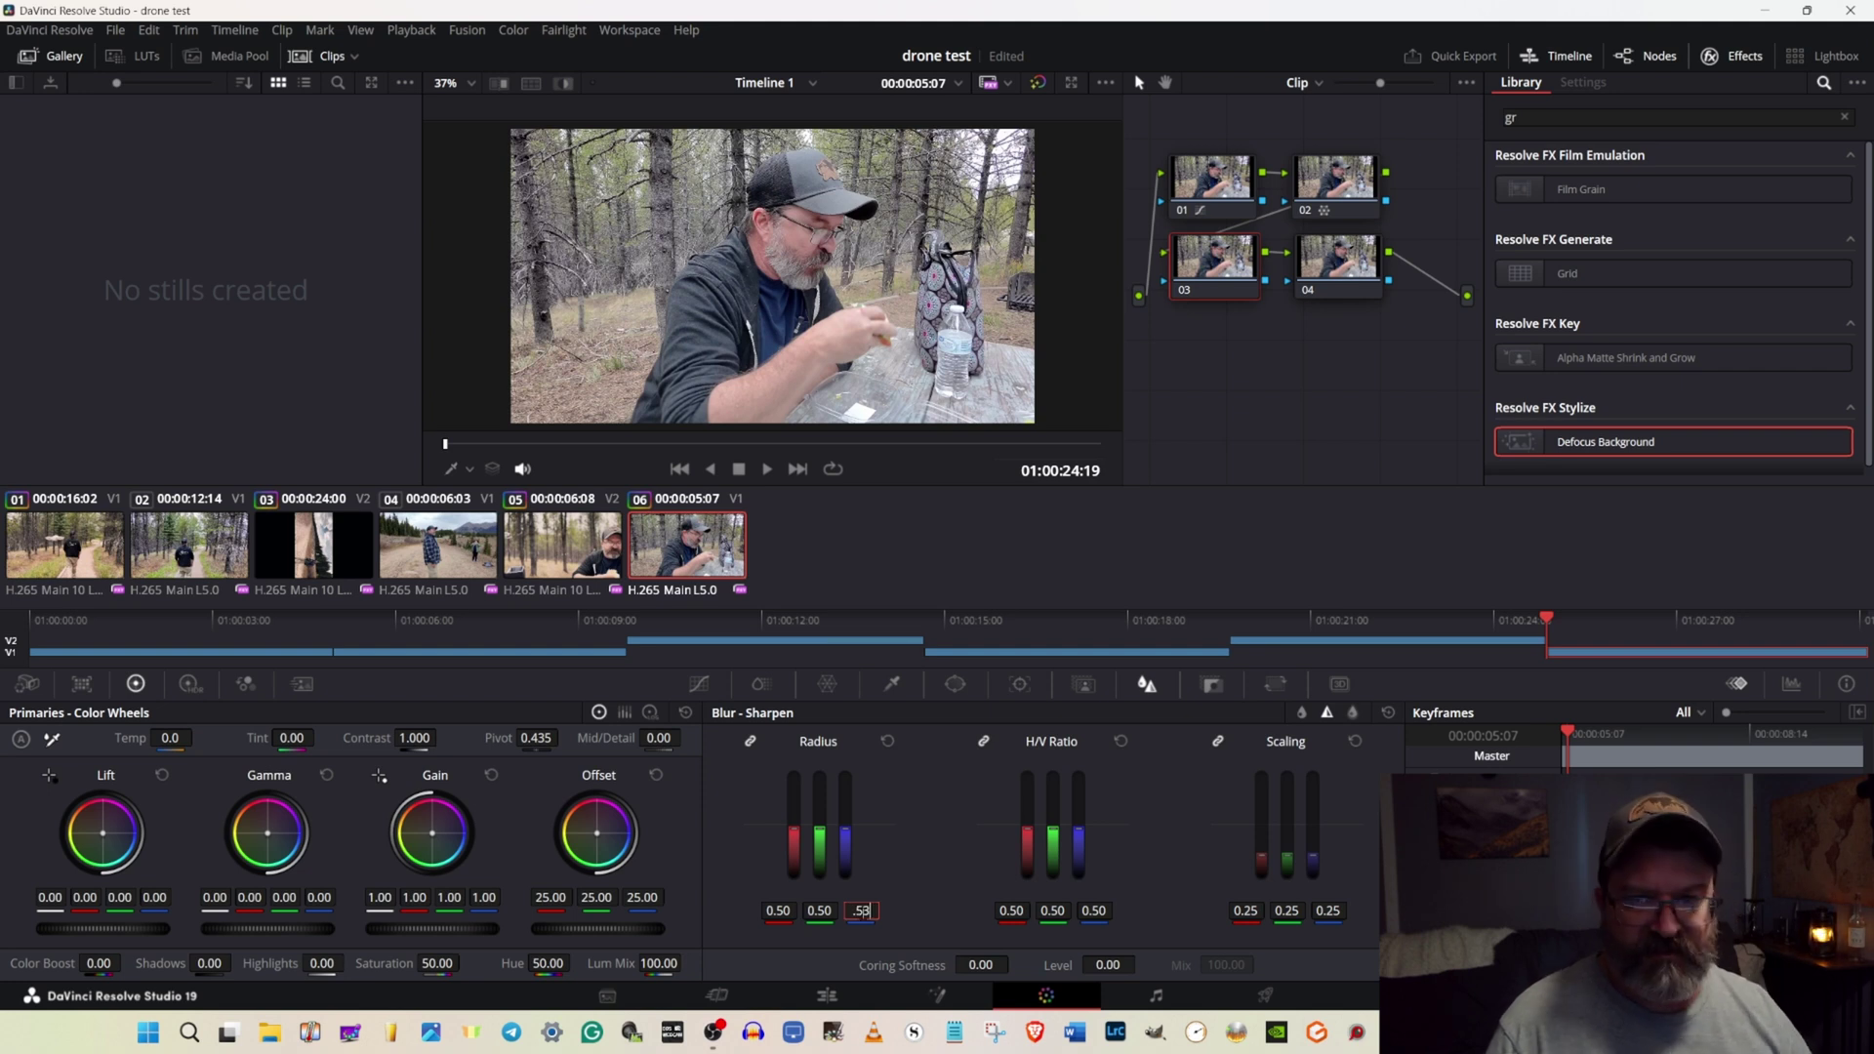
pyautogui.press('Return')
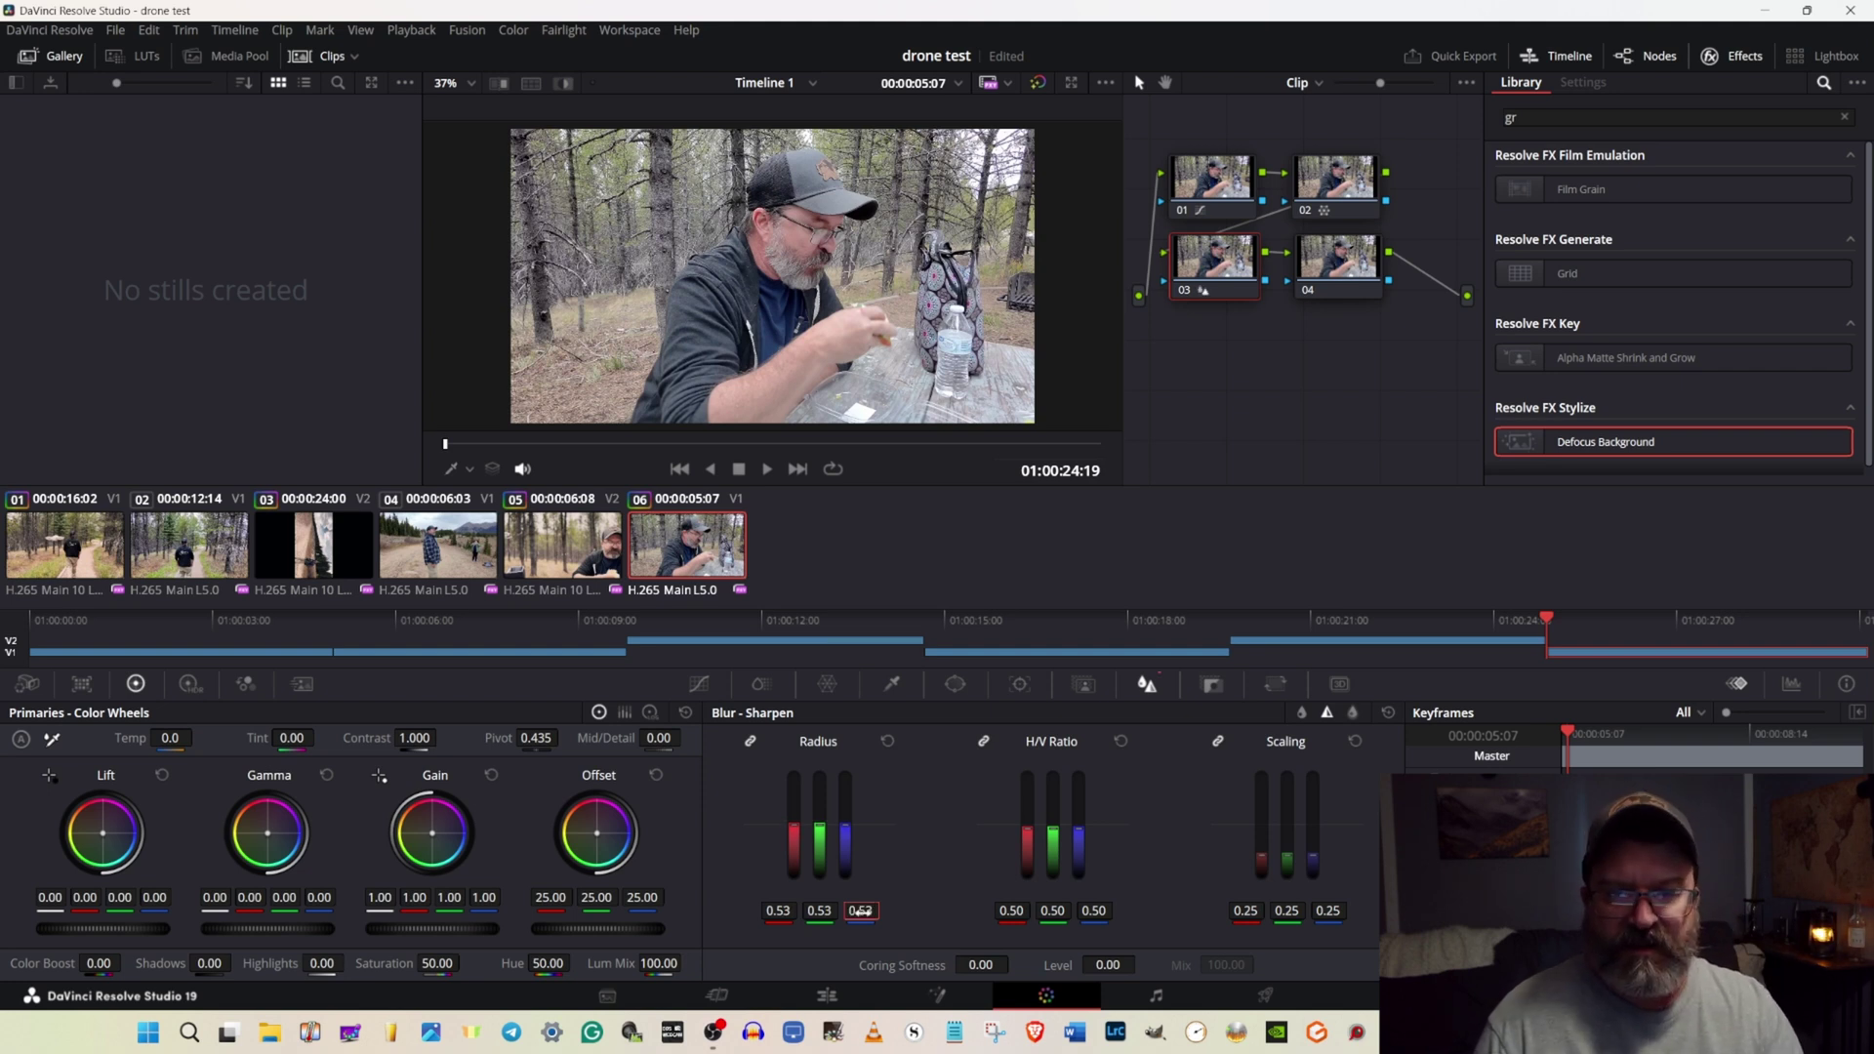
# Compare the softening by disabling node 03 and bypassing the grade, then restoring both.
pyautogui.hotkey('ctrl', 'd')
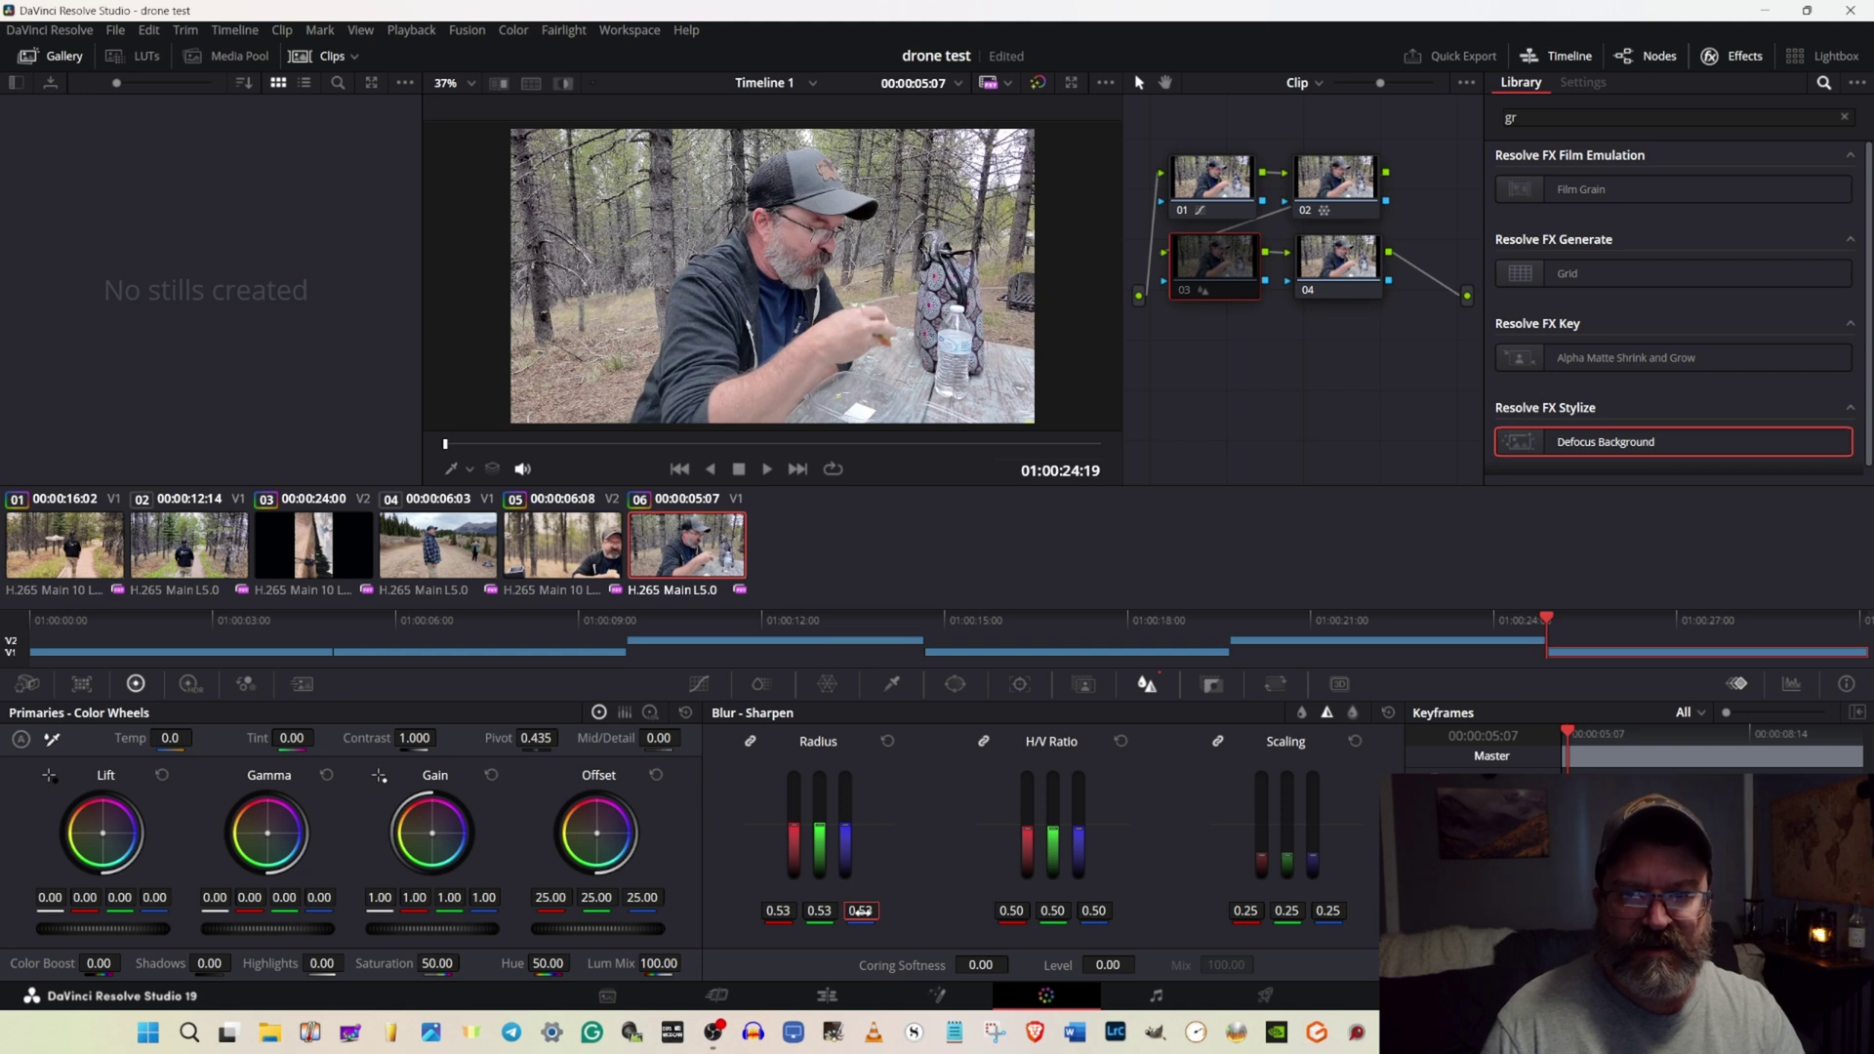
pyautogui.hotkey('ctrl', 'd')
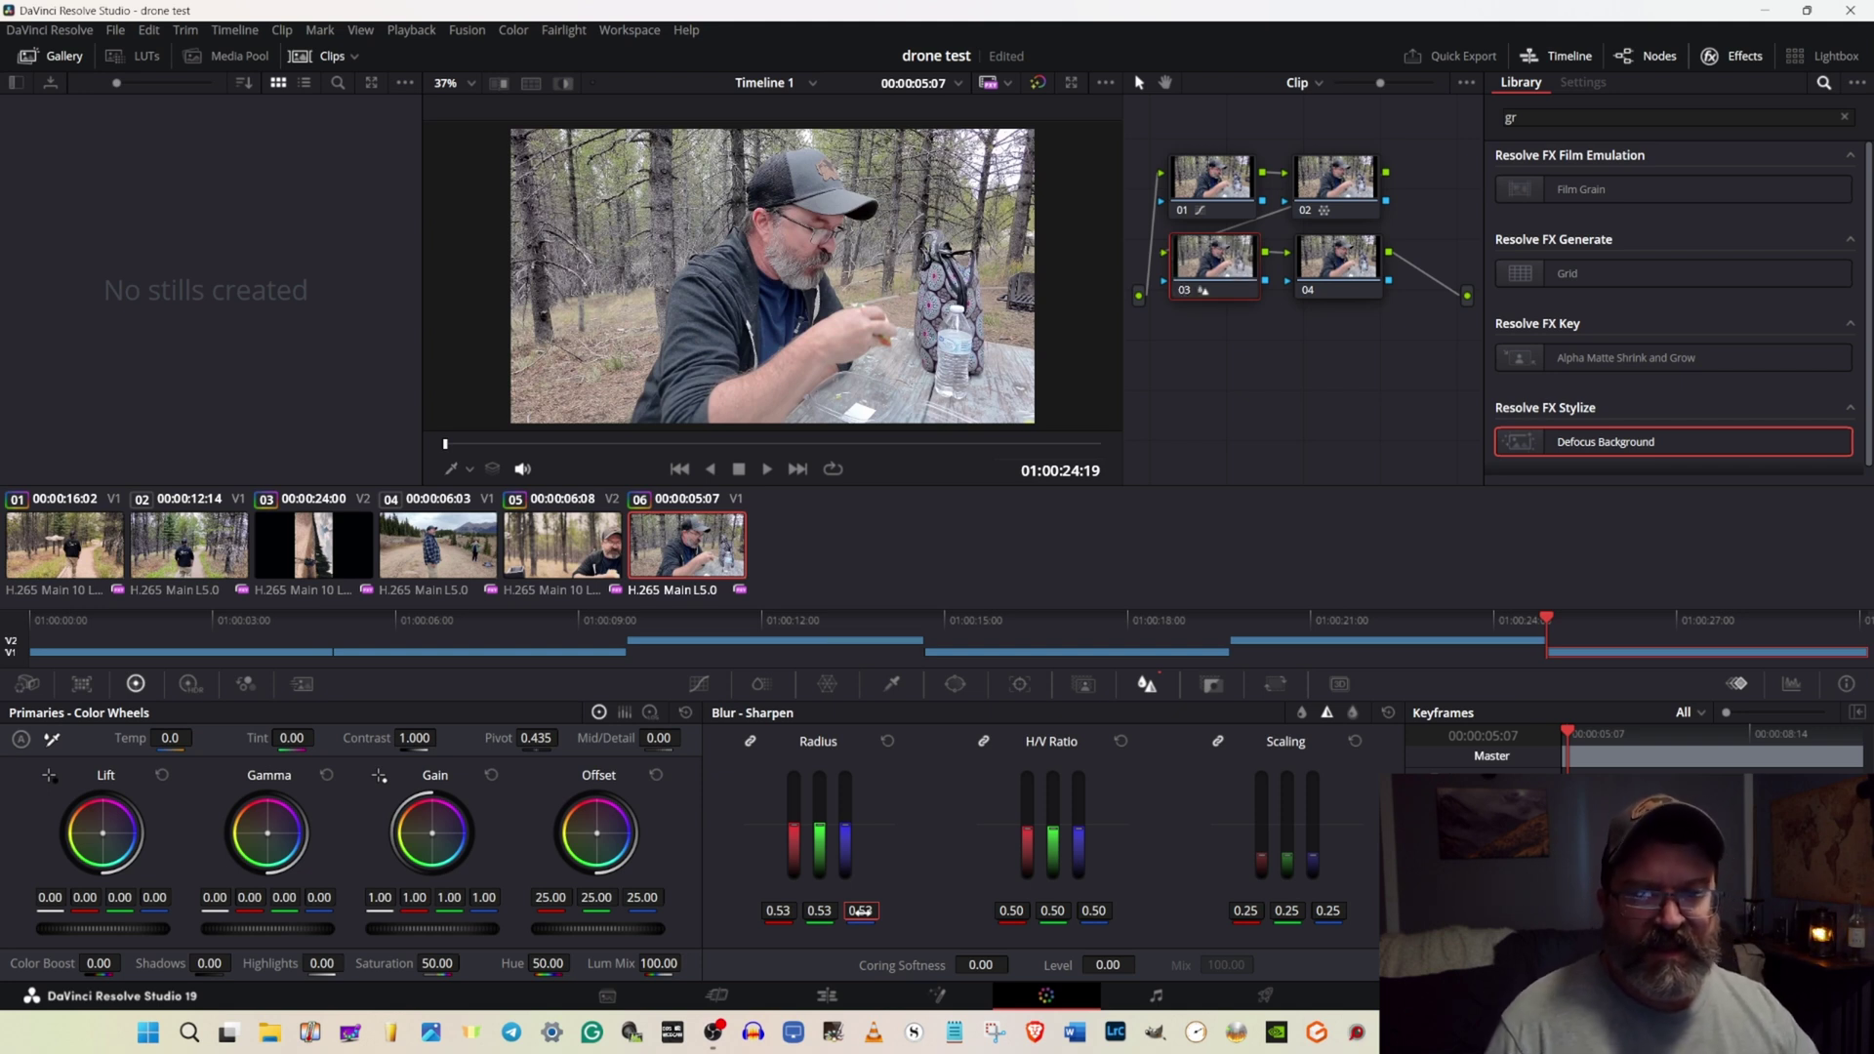
pyautogui.click(1038, 83)
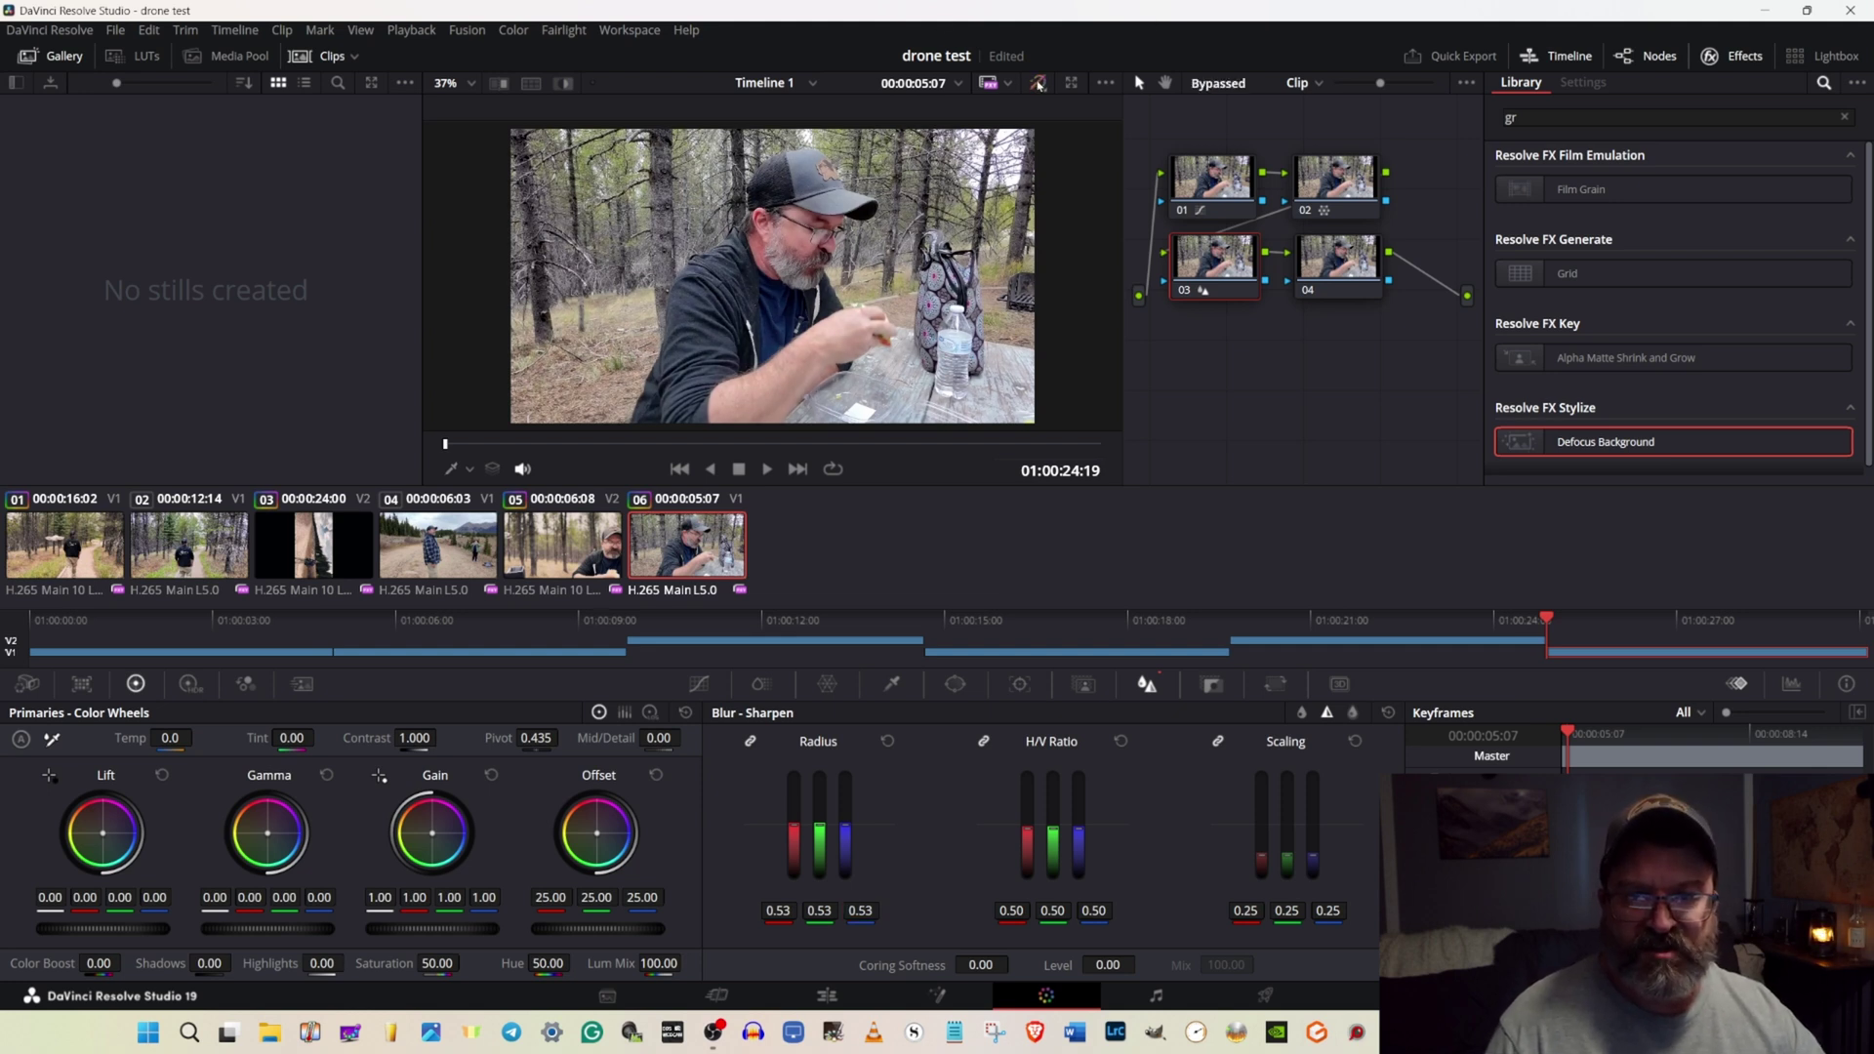
pyautogui.click(1039, 83)
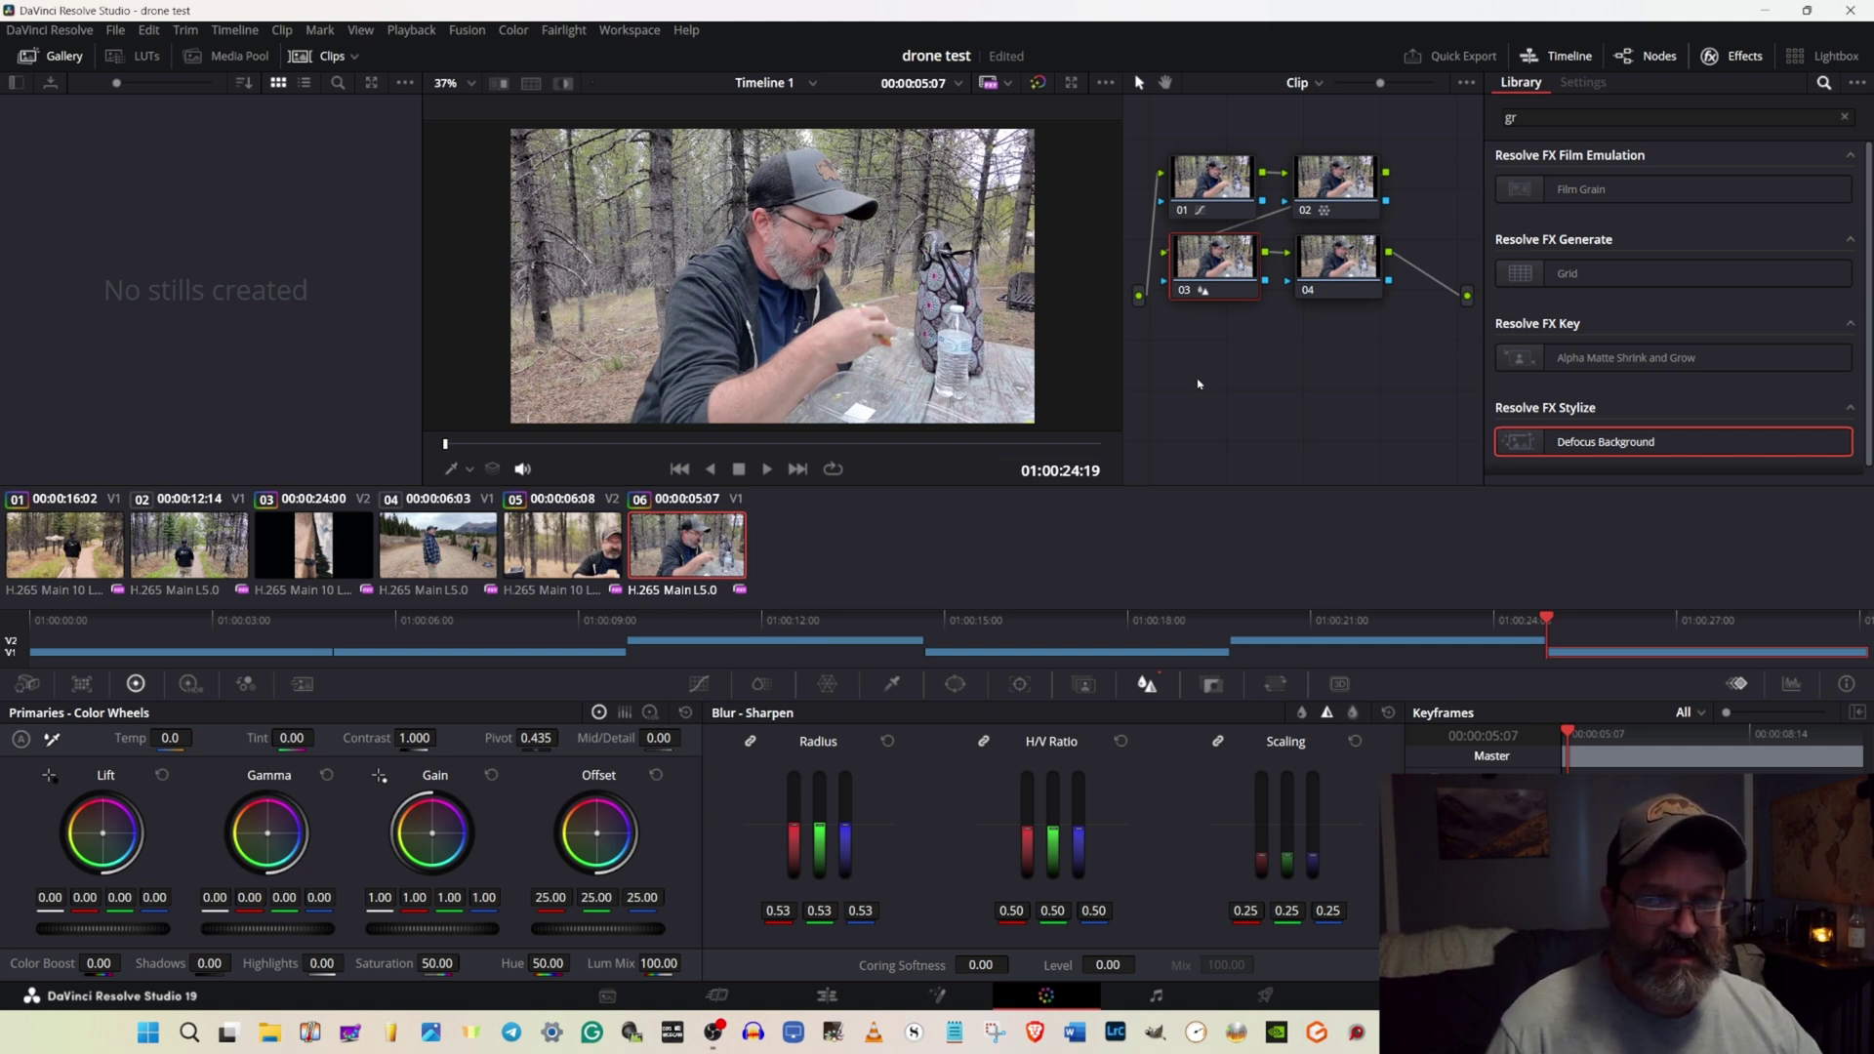
# Reposition node 04 and try contrast 1.122 and saturation 38.40 on it.
pyautogui.moveTo(1333, 259); pyautogui.dragTo(1359, 354)
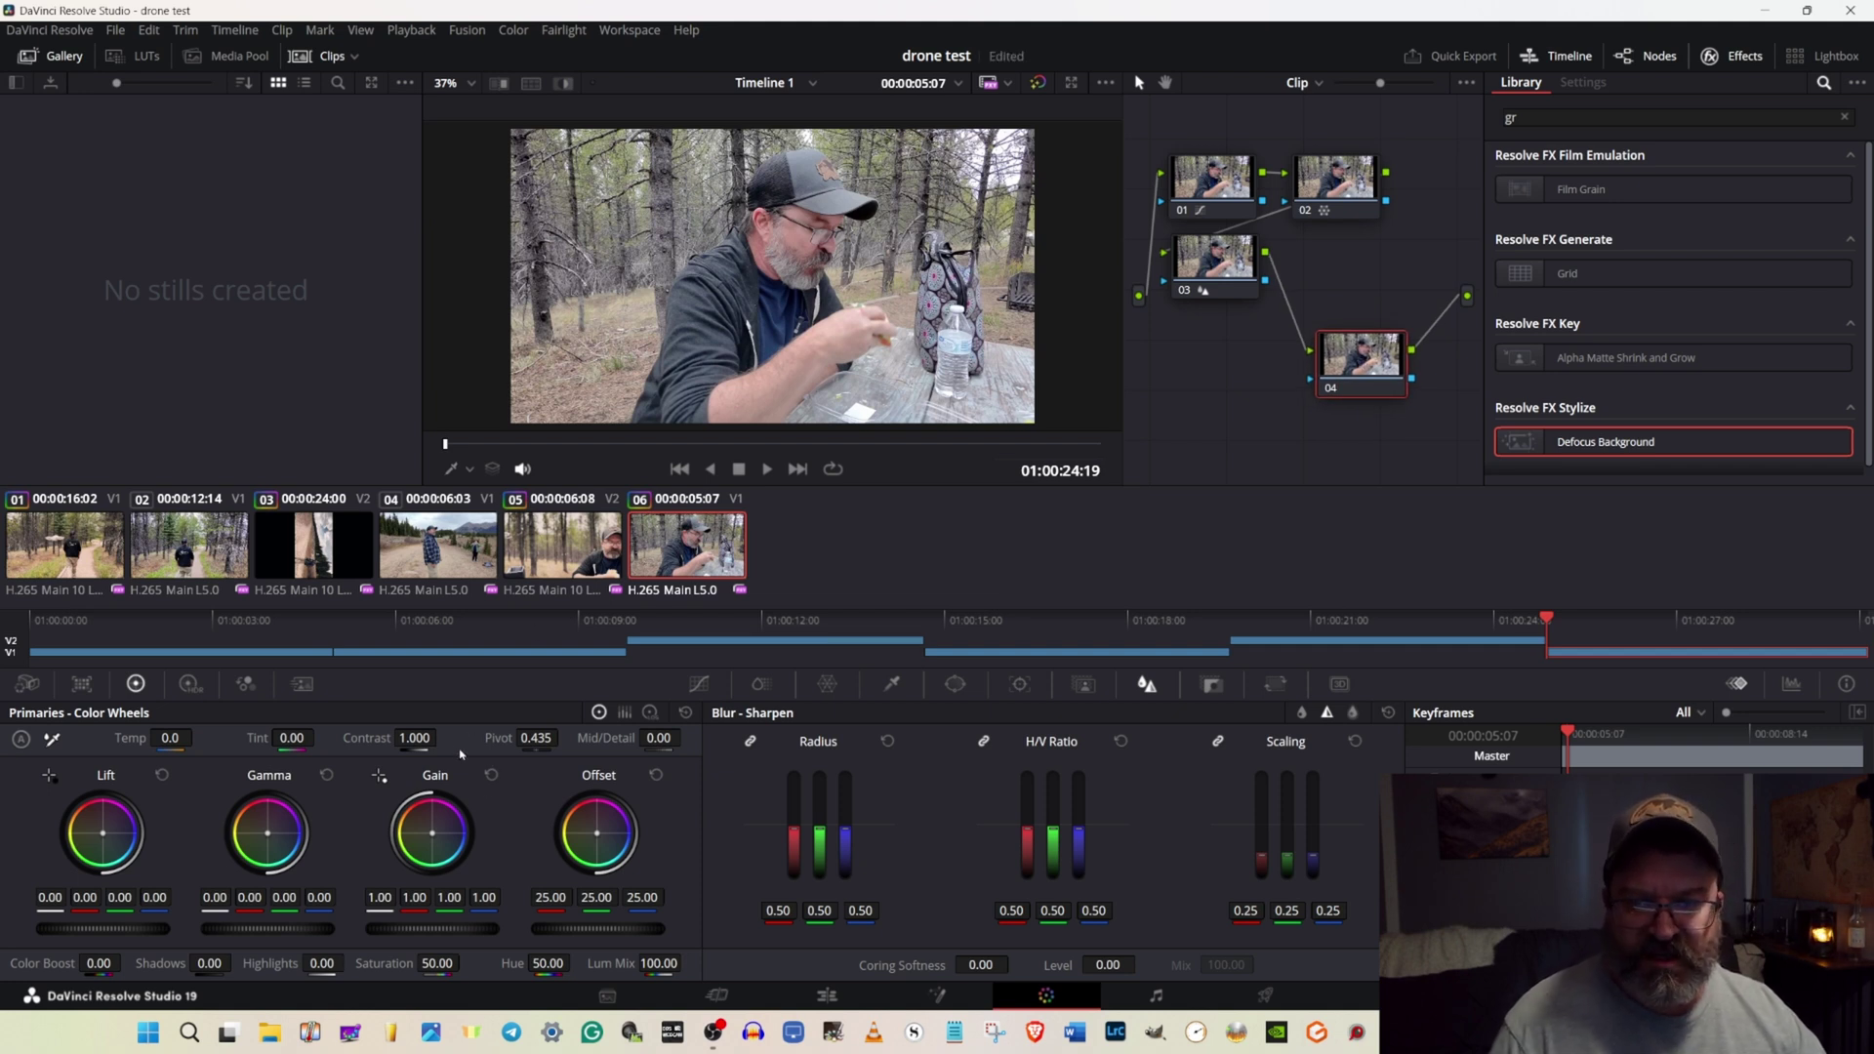
pyautogui.moveTo(417, 737)
pyautogui.mouseDown()
pyautogui.moveTo(442, 738)
pyautogui.moveTo(405, 758)
pyautogui.mouseUp()
pyautogui.moveTo(437, 963)
pyautogui.mouseDown()
pyautogui.moveTo(388, 963)
pyautogui.moveTo(445, 962)
pyautogui.mouseUp()
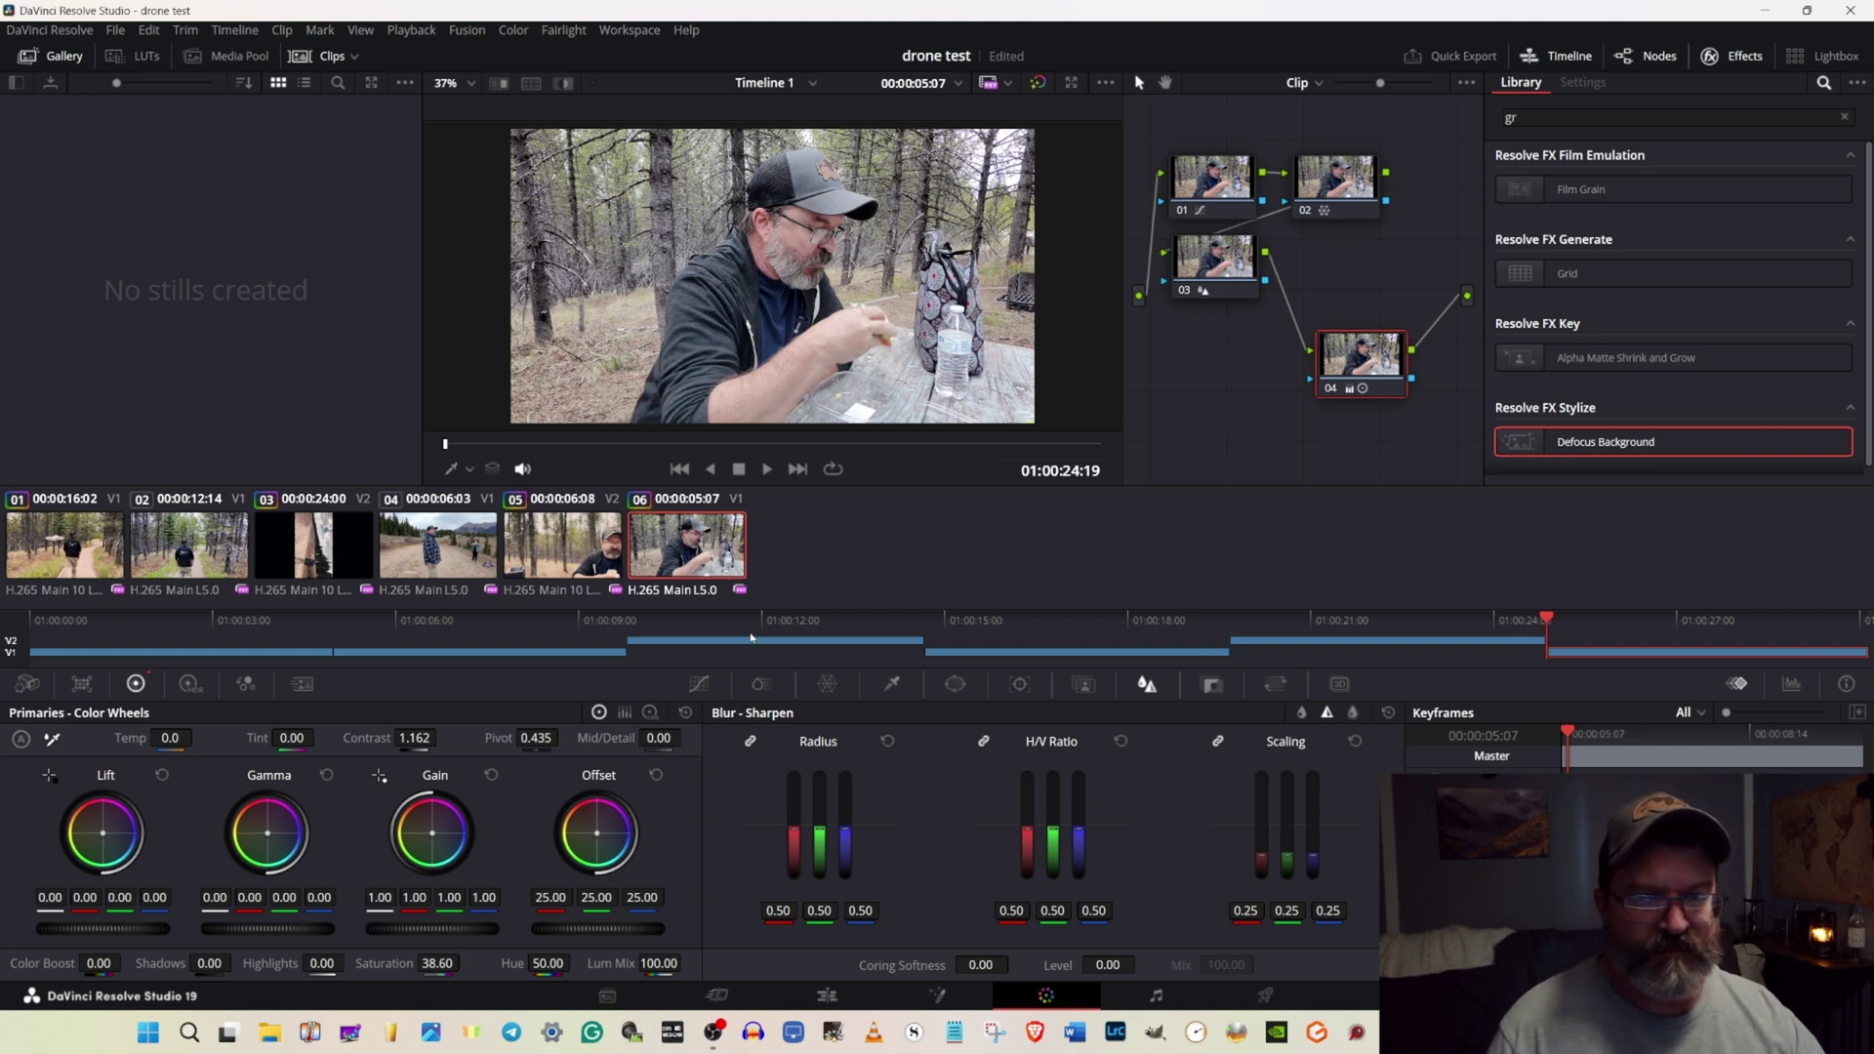
pyautogui.rightClick(1374, 367)
# Reset node 04, then set lift -0.04/0.01/0.04, gain 1.06/0.99/0.95 and gamma about -0.02.
pyautogui.click(1425, 381)
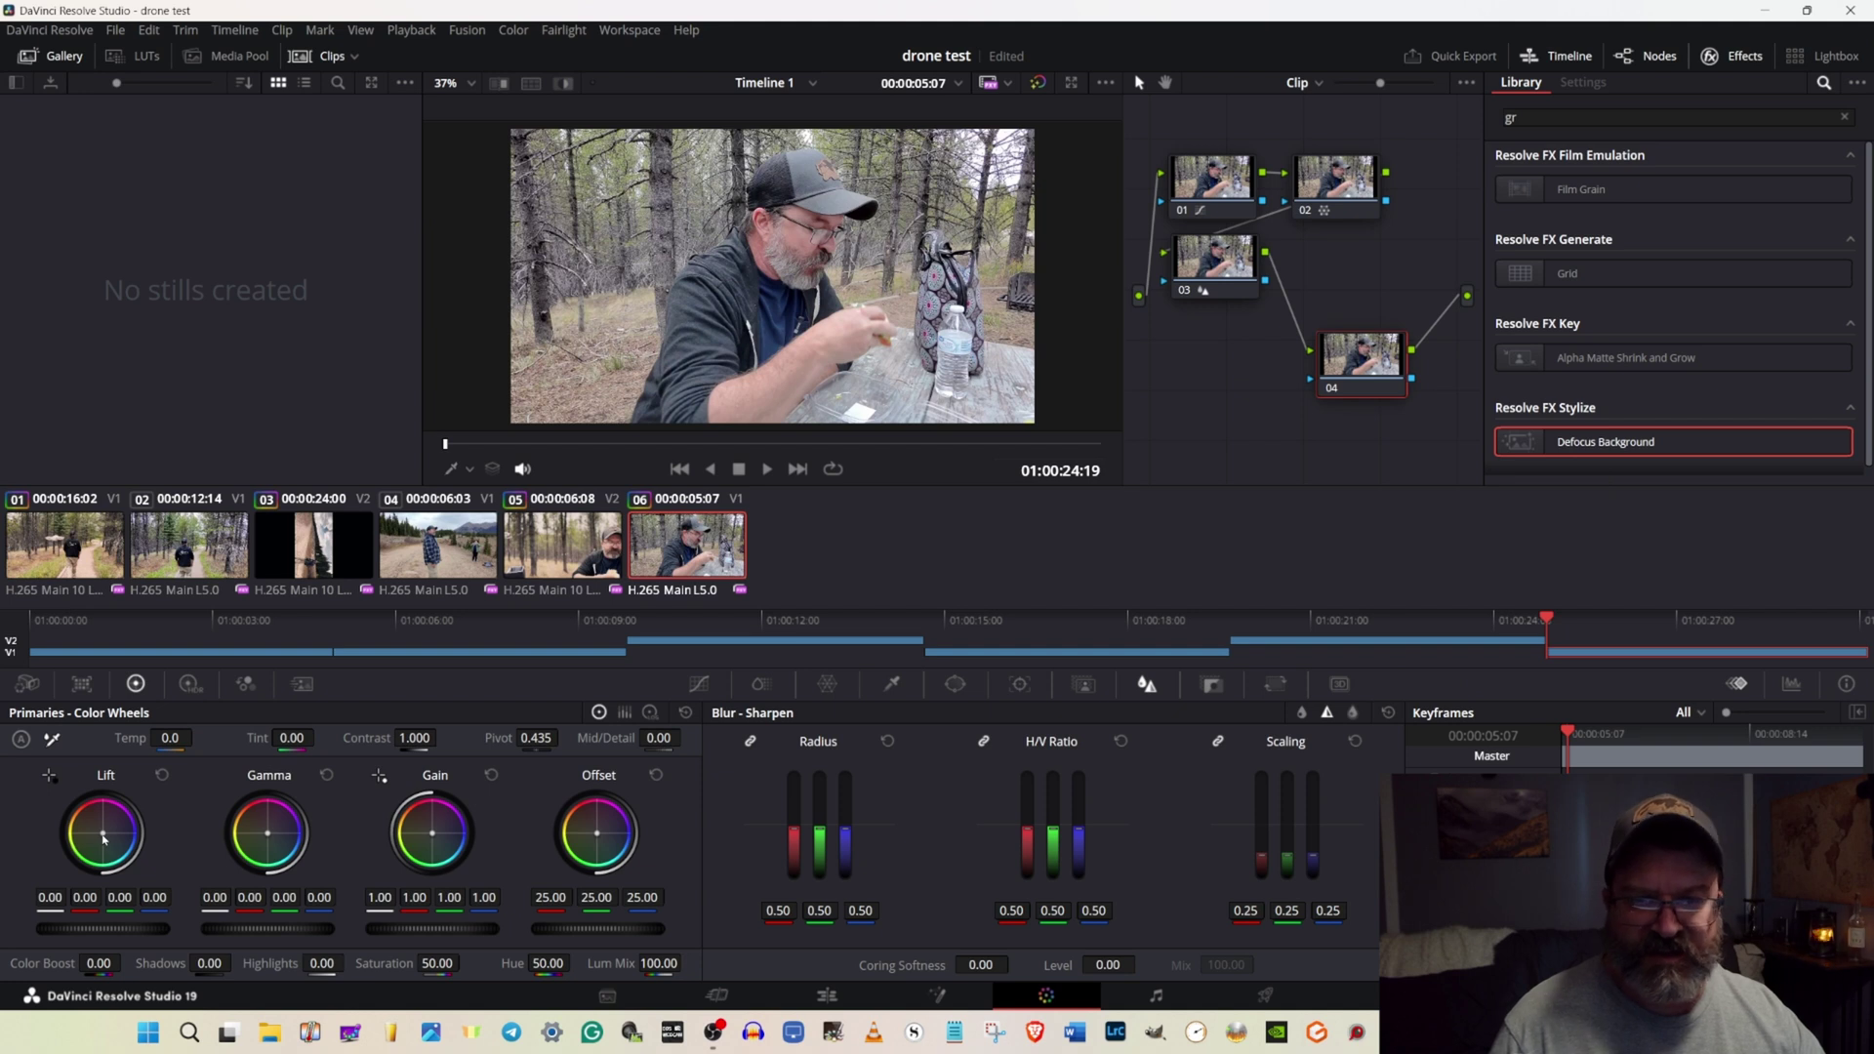
pyautogui.moveTo(102, 832); pyautogui.dragTo(105, 835)
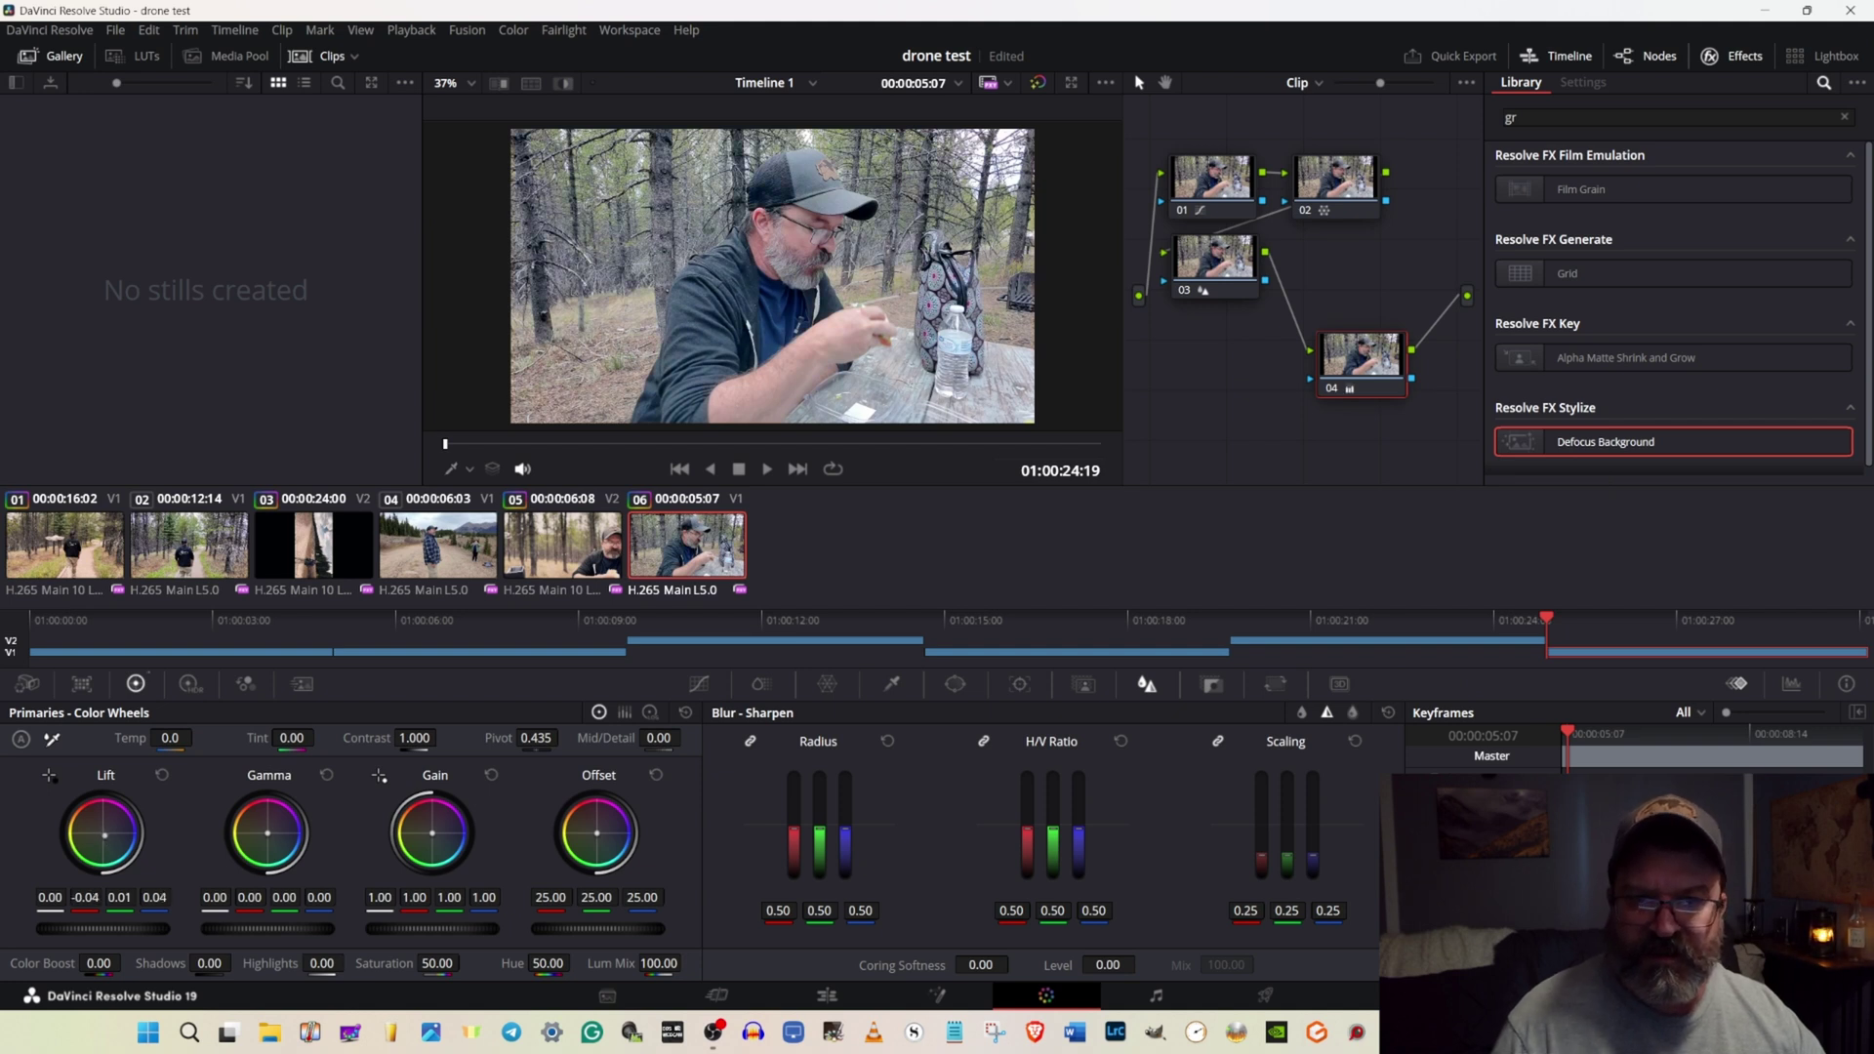
pyautogui.moveTo(444, 839); pyautogui.dragTo(438, 835)
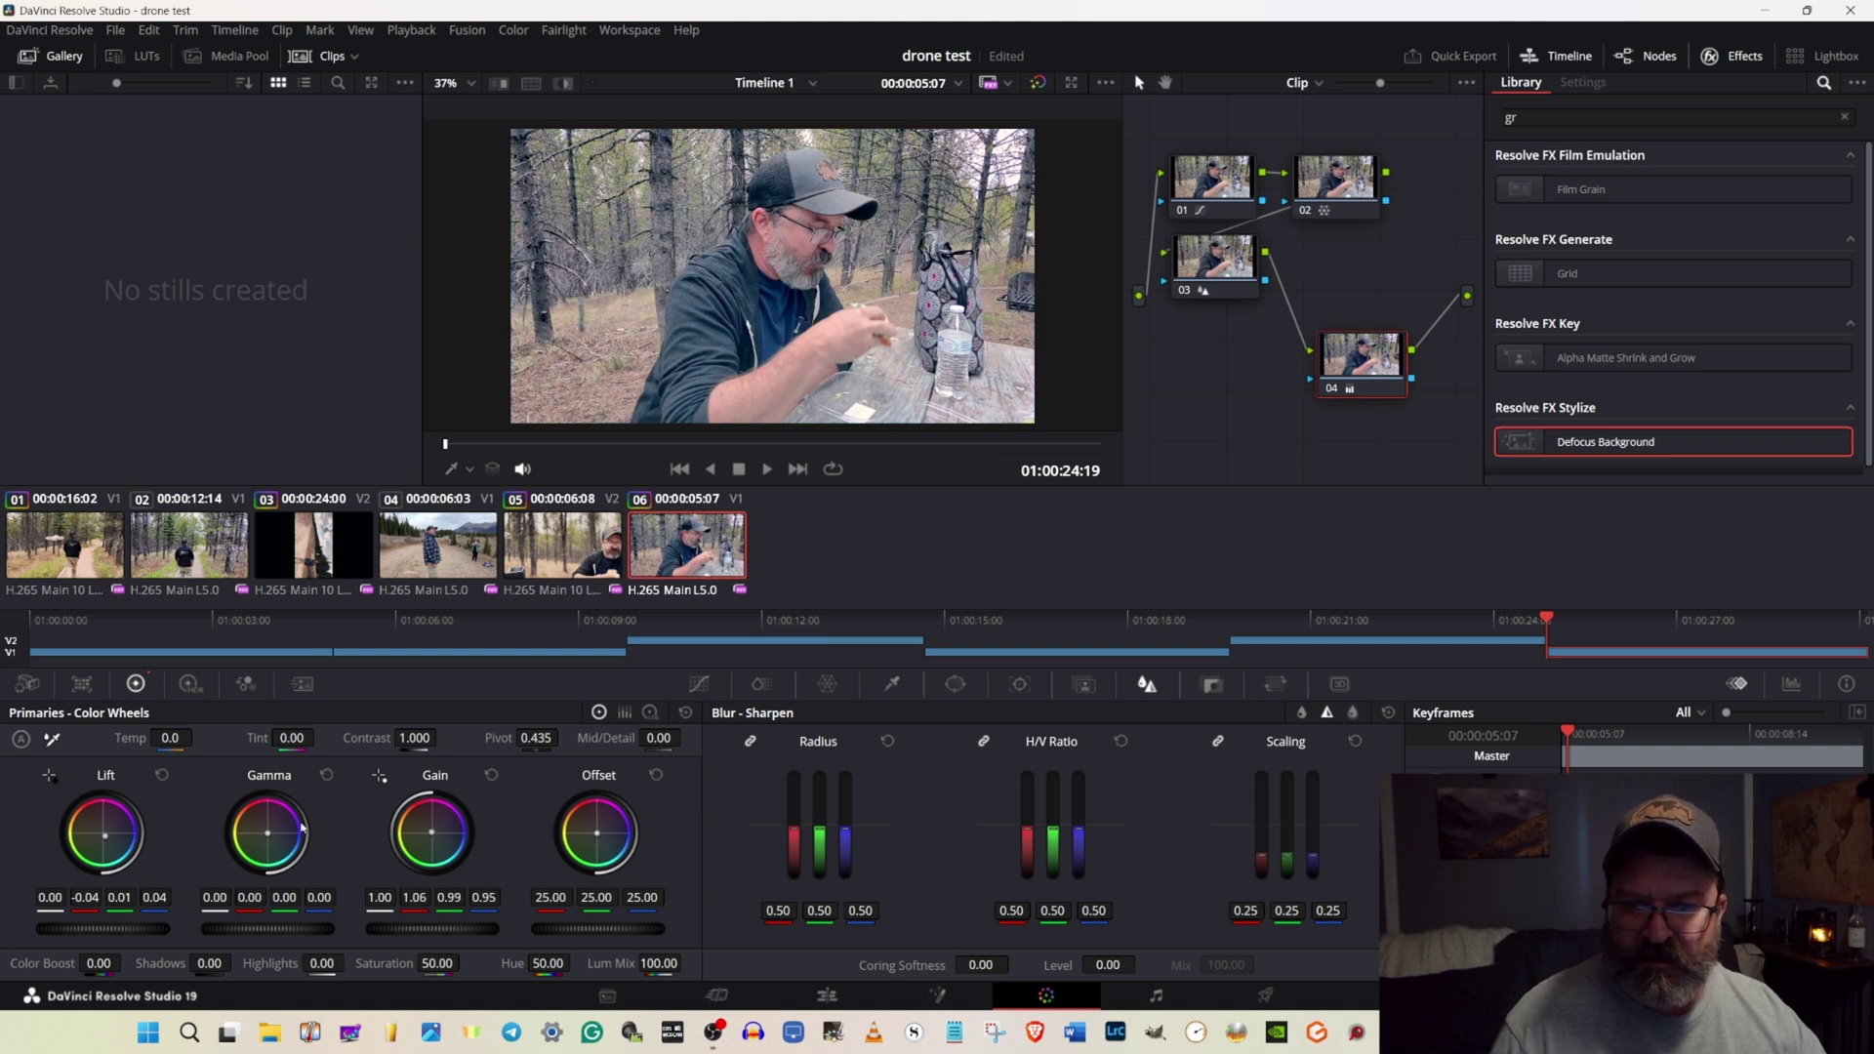
pyautogui.moveTo(302, 829); pyautogui.dragTo(300, 827)
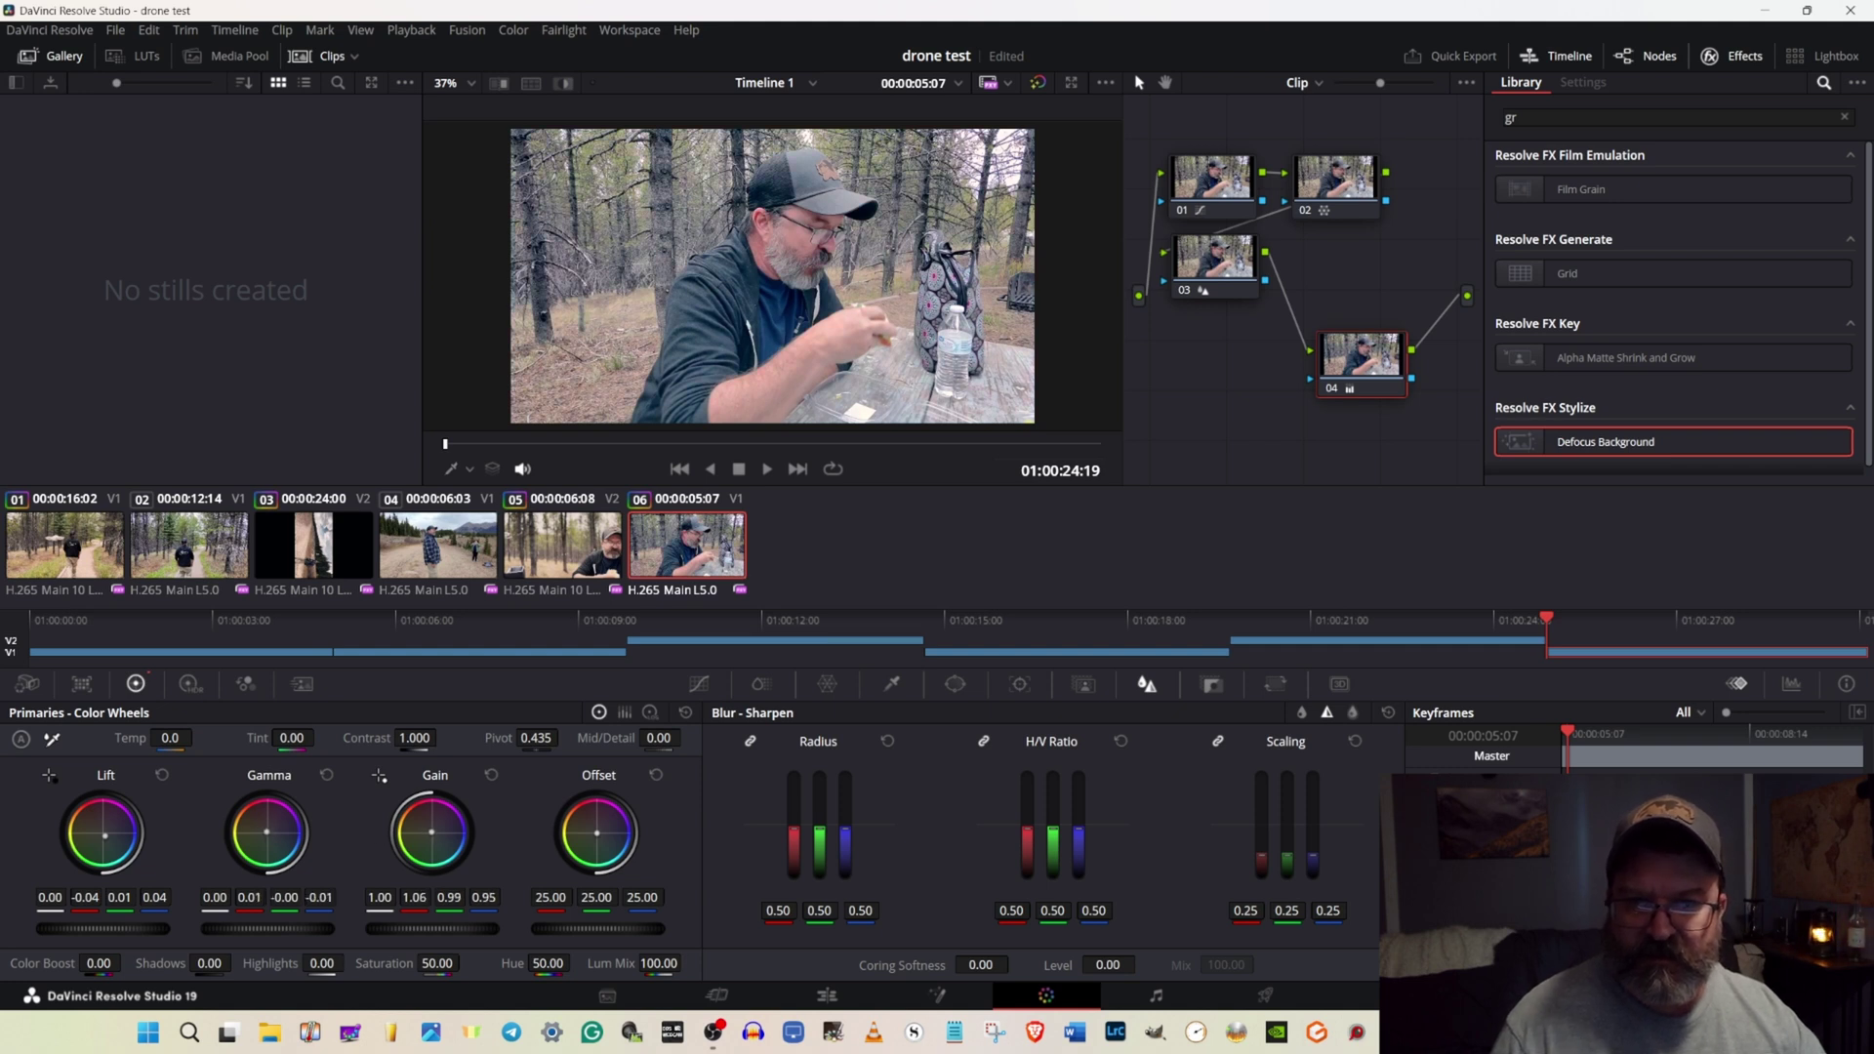
pyautogui.moveTo(254, 934); pyautogui.dragTo(248, 934)
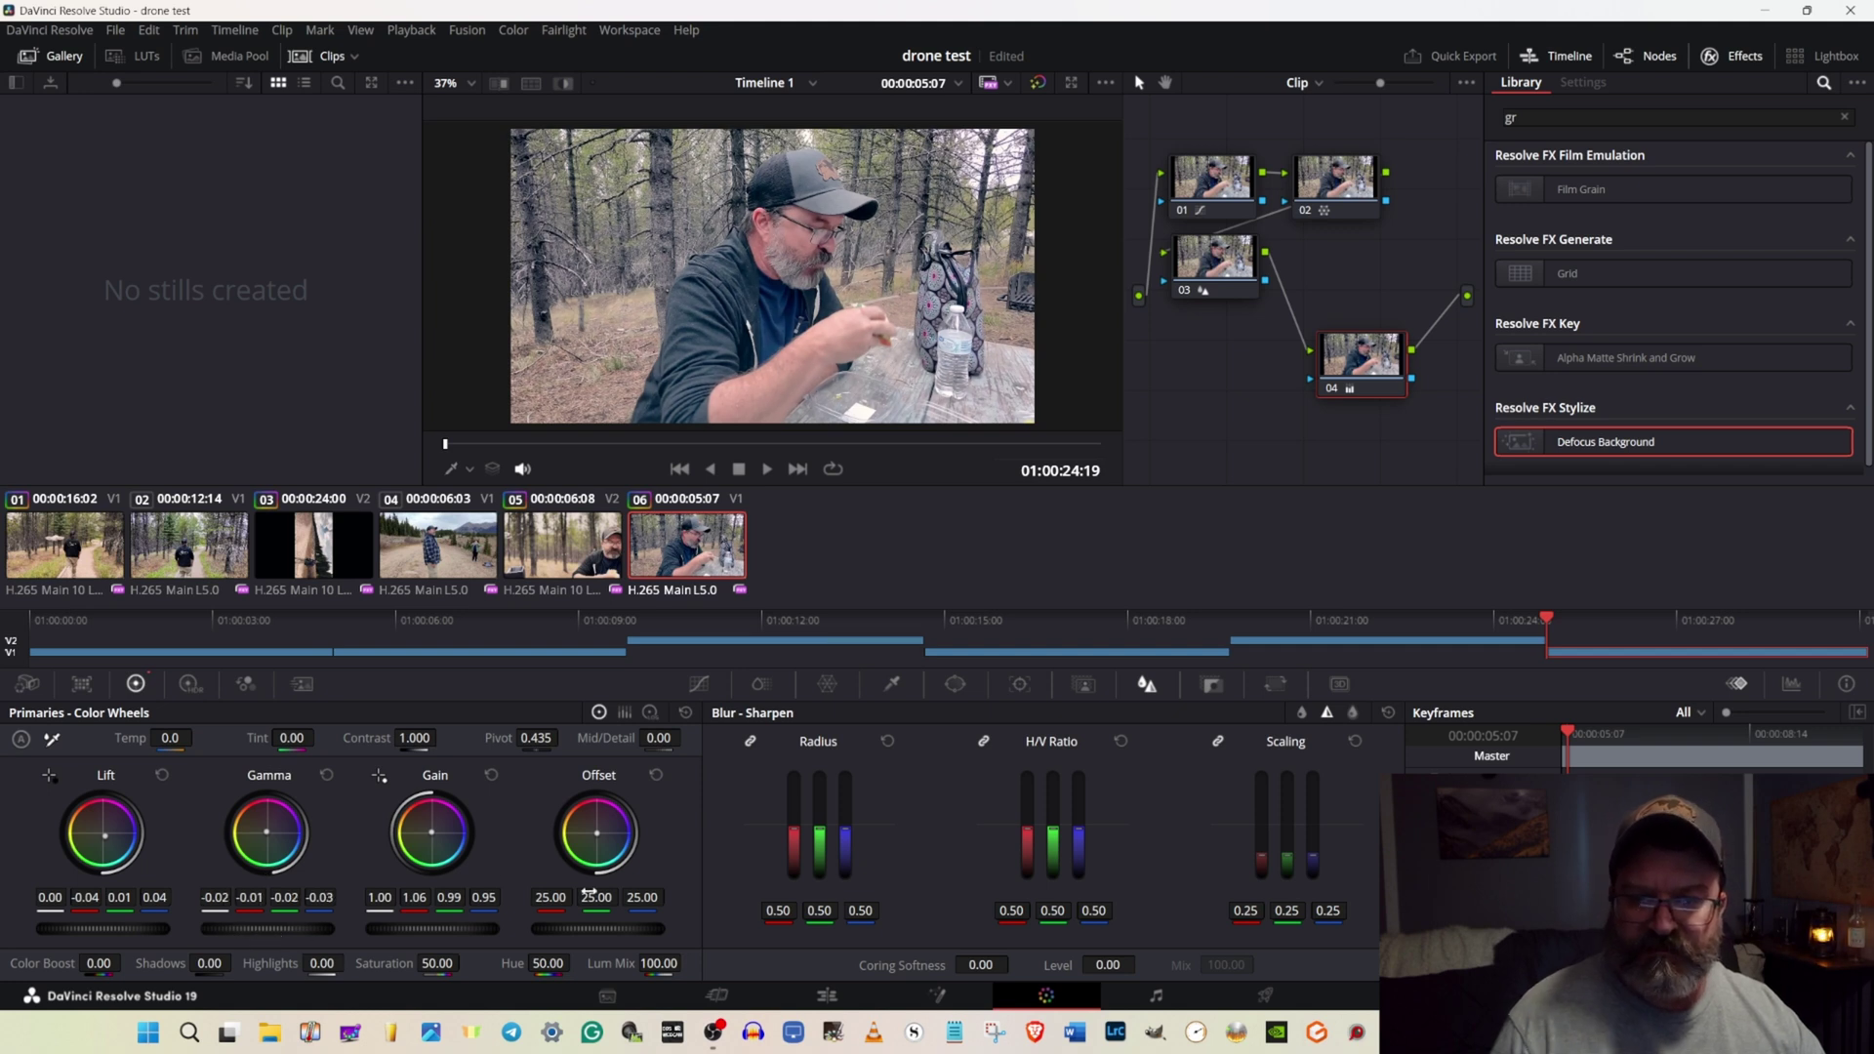
# Reset node 04 and regrade it: orange offset, contrast 1.168, gamma -0.06, saturation 35.60.
pyautogui.rightClick(1380, 372)
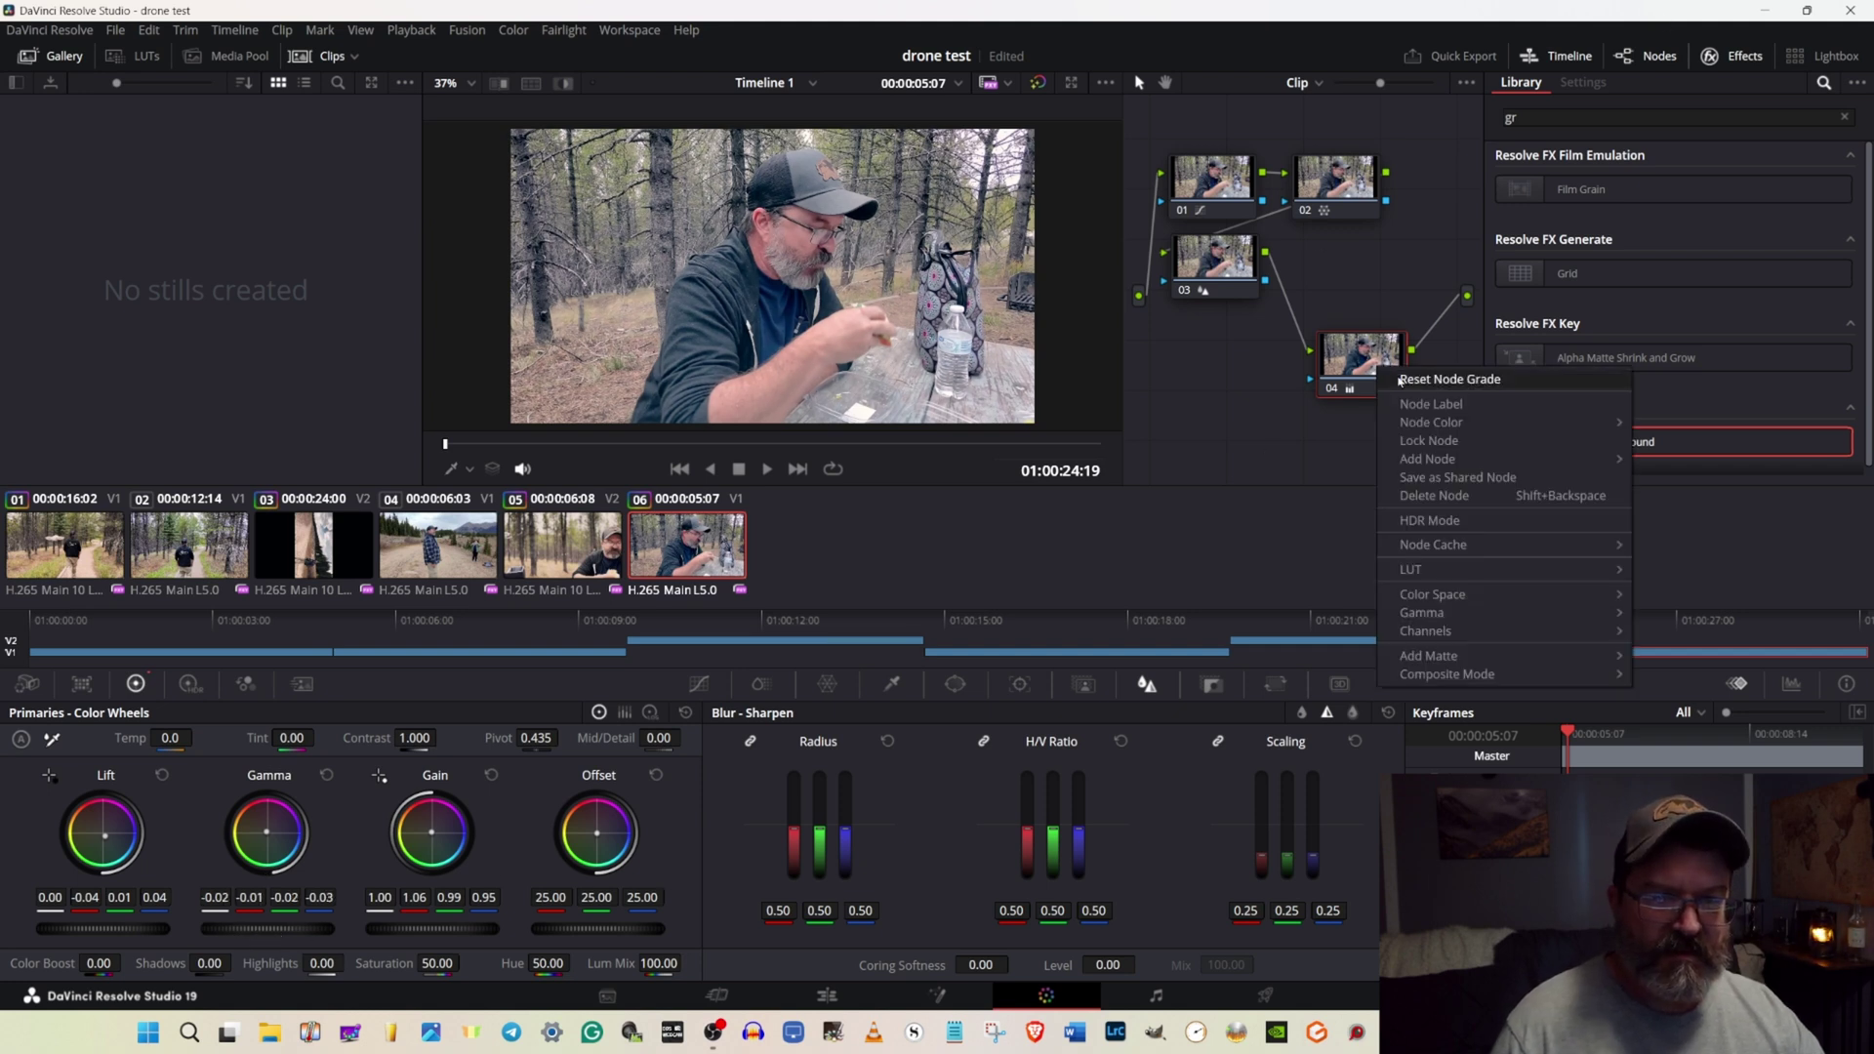
pyautogui.click(1422, 381)
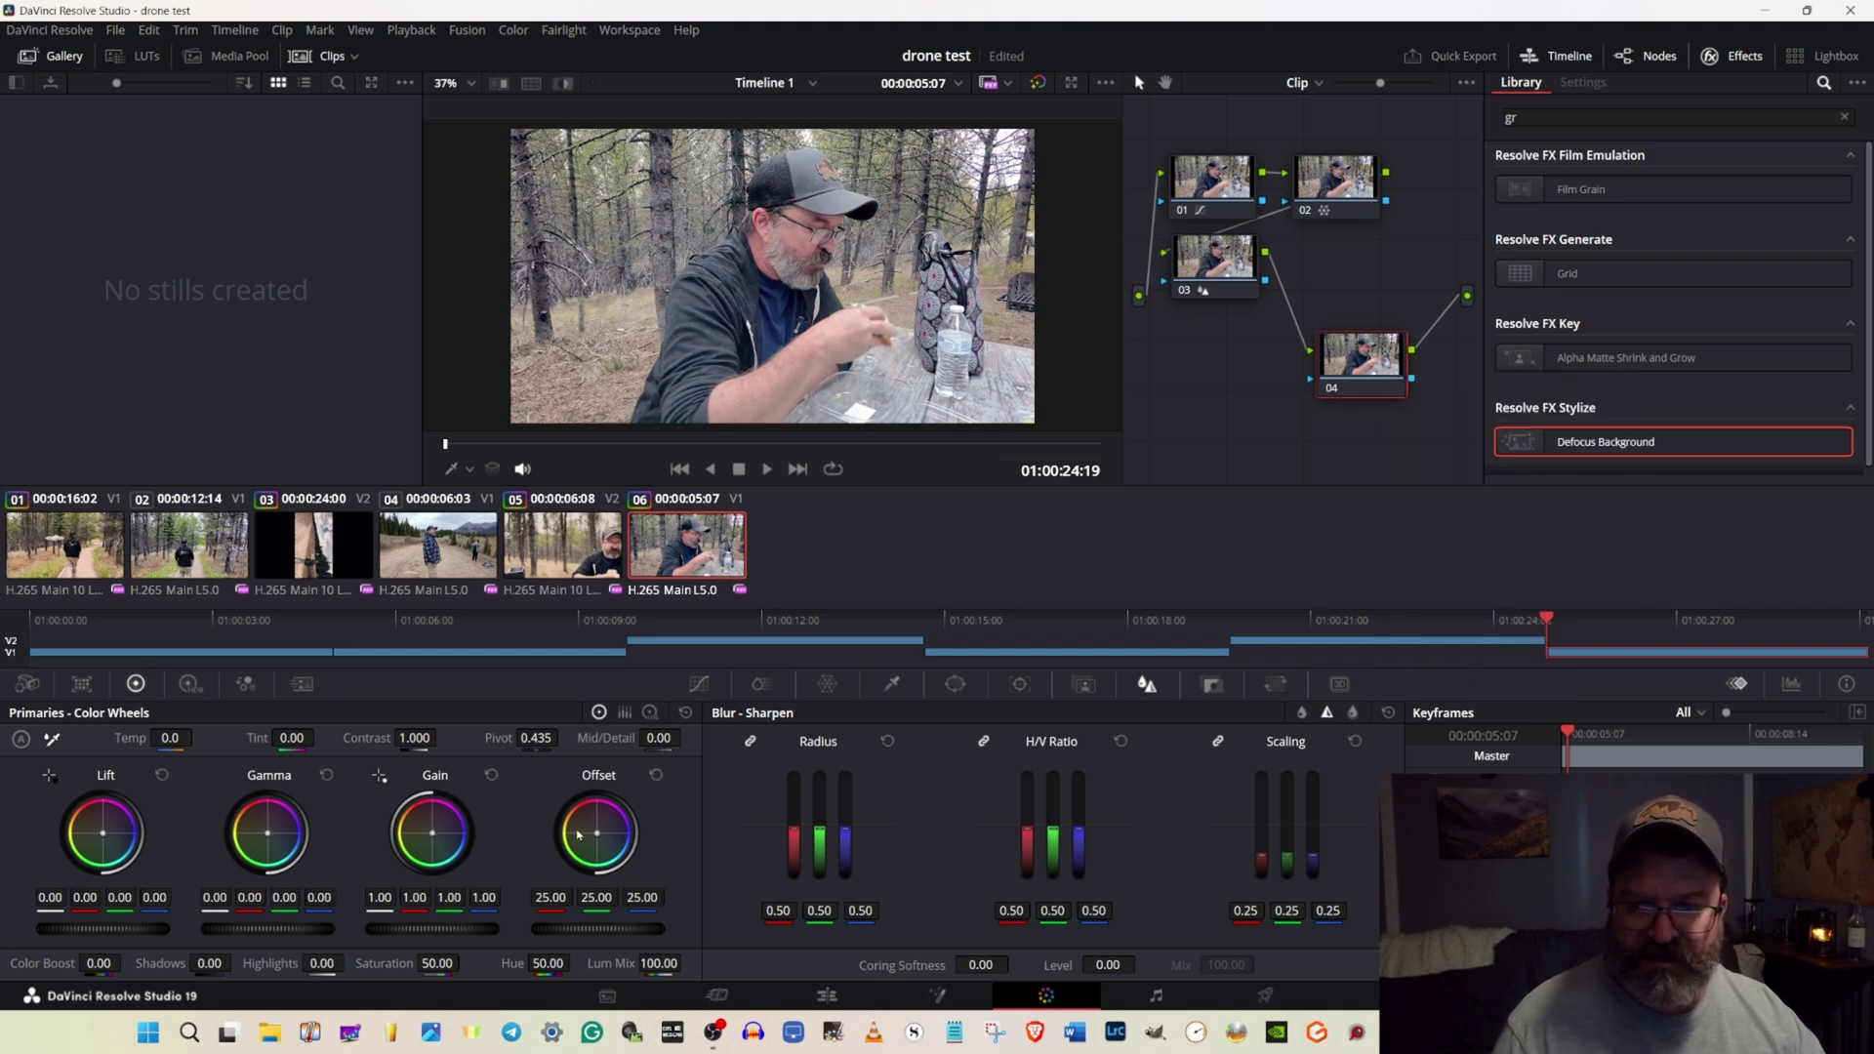
pyautogui.moveTo(503, 835); pyautogui.dragTo(503, 835)
pyautogui.moveTo(414, 738); pyautogui.dragTo(335, 798)
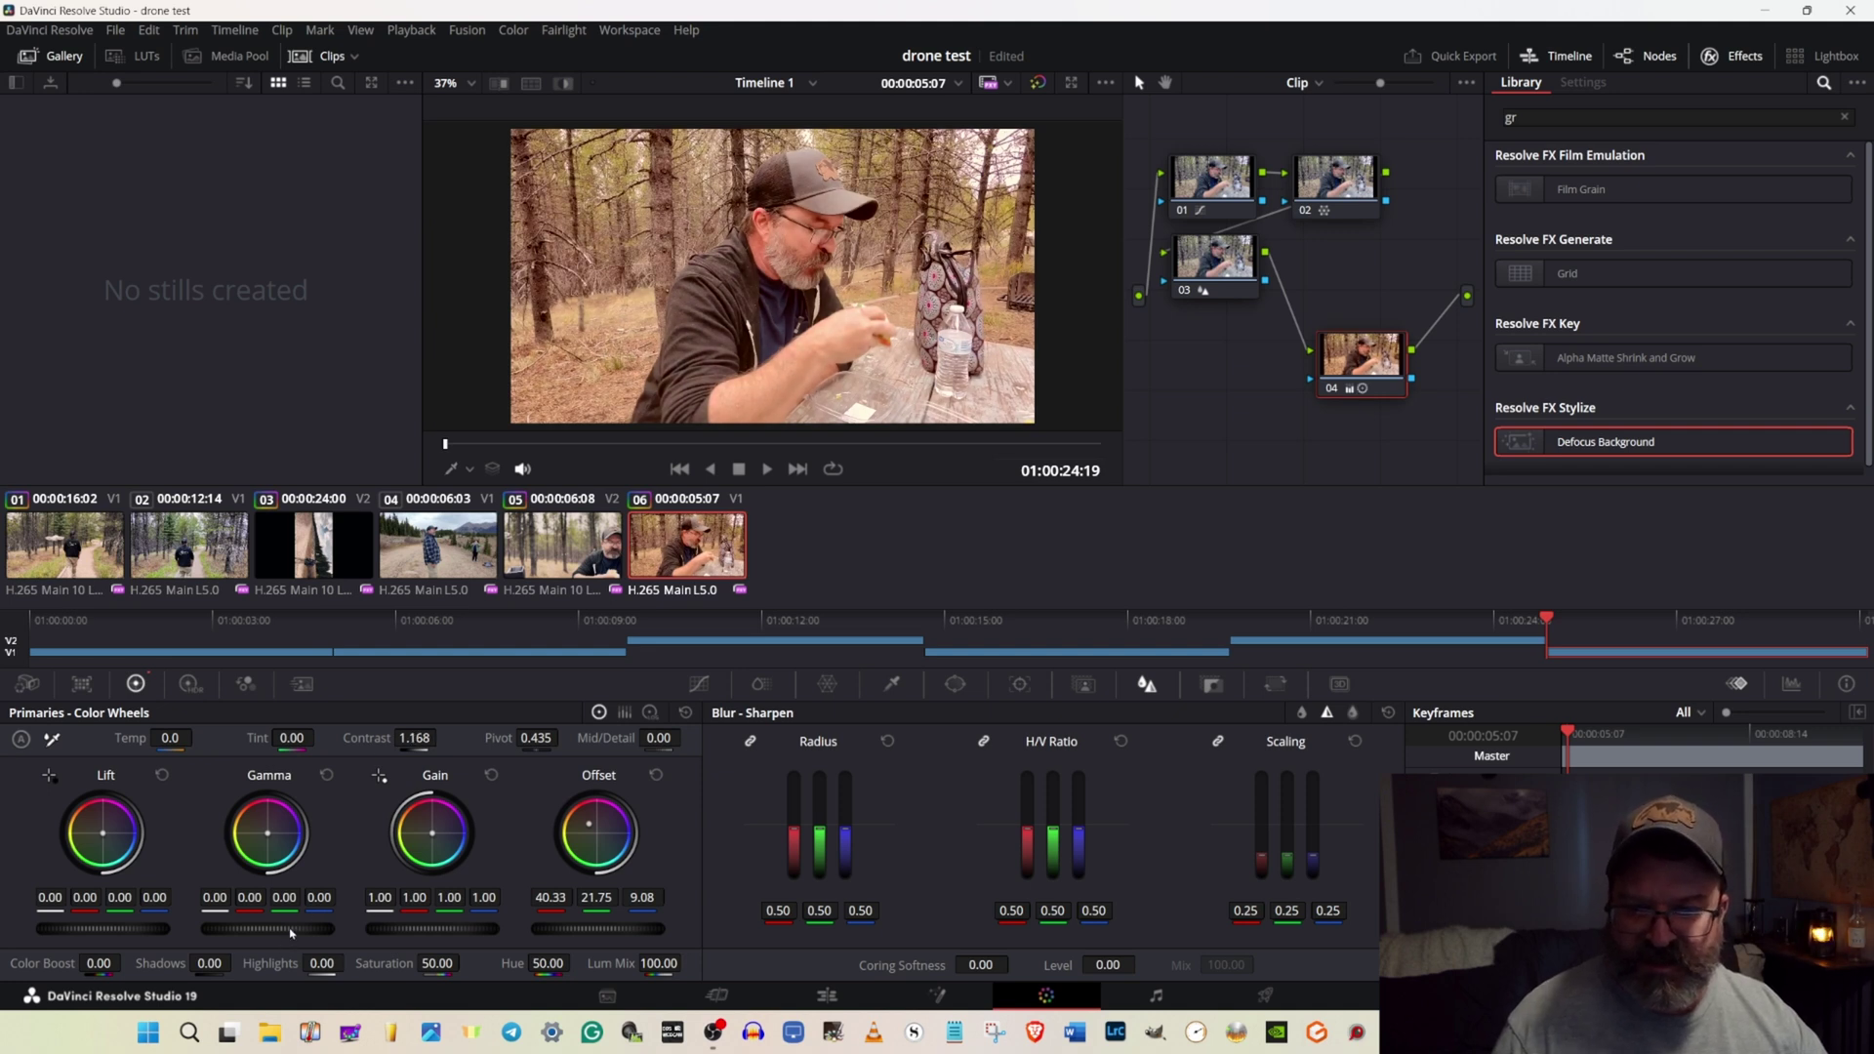
pyautogui.moveTo(289, 929); pyautogui.dragTo(256, 928)
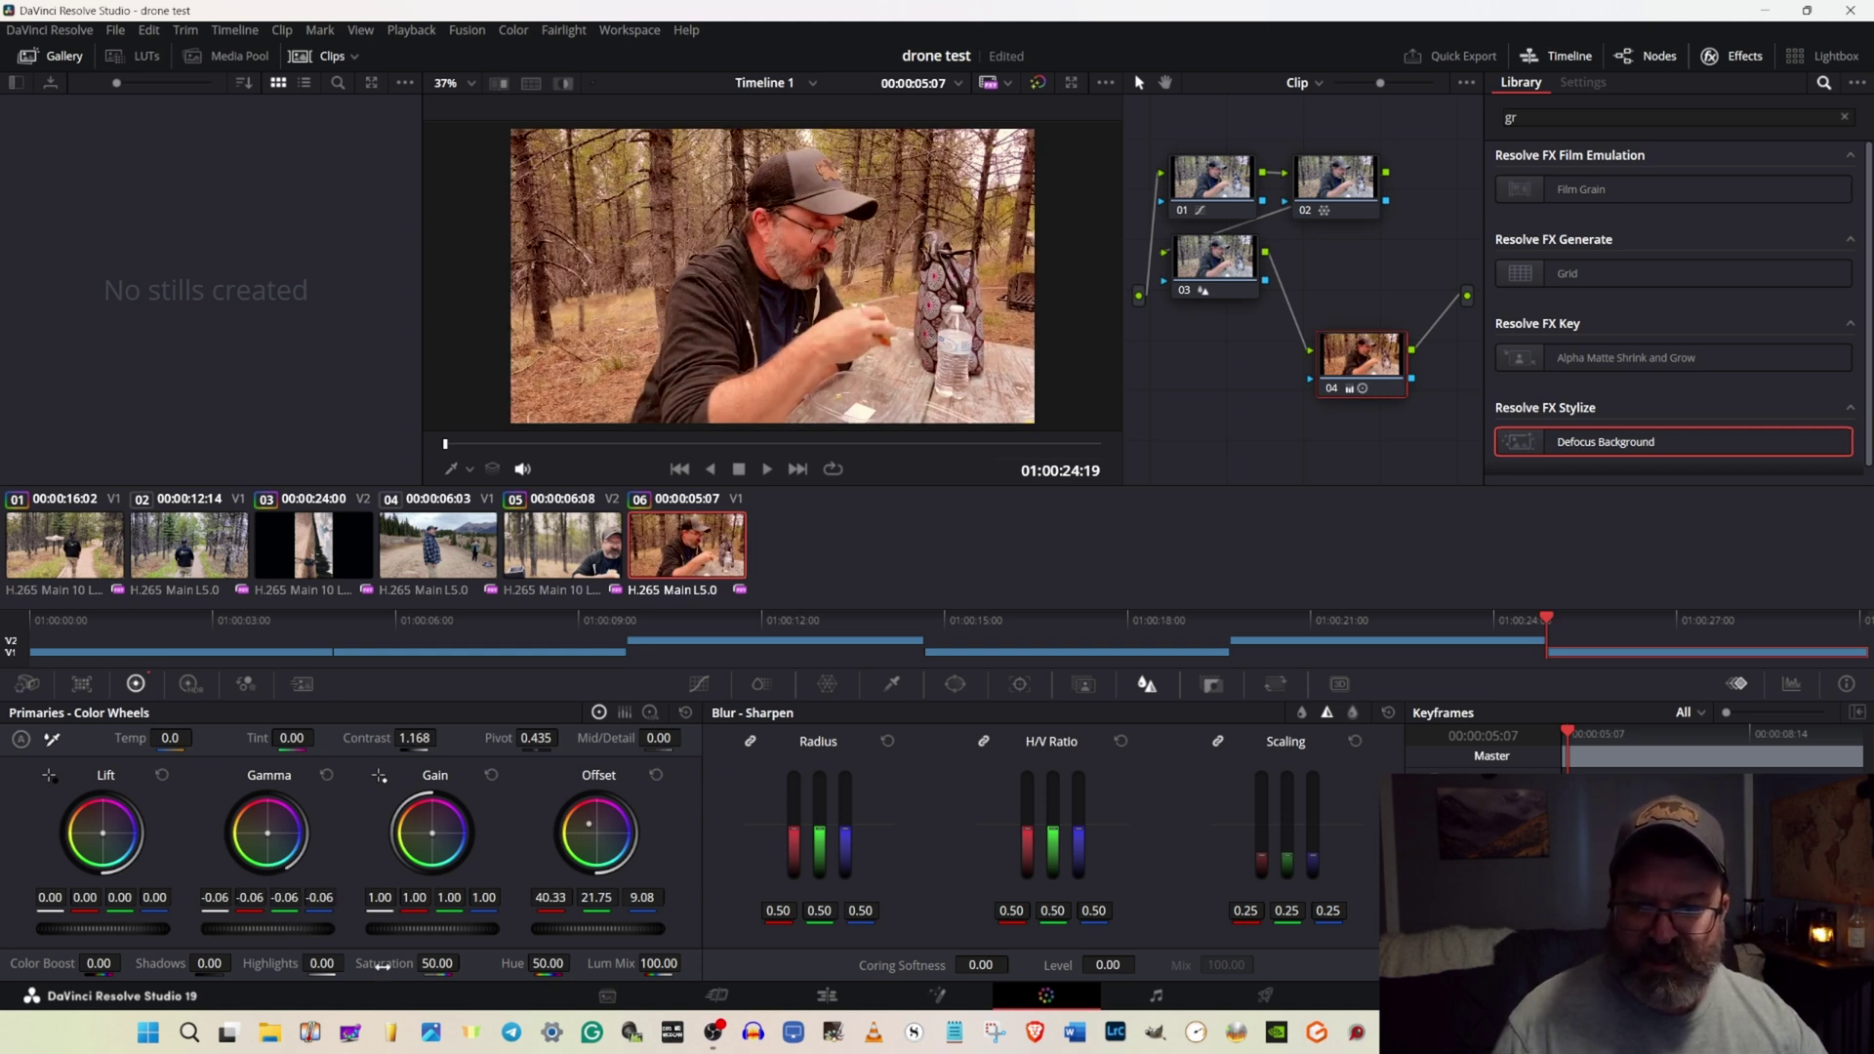
pyautogui.moveTo(438, 963); pyautogui.dragTo(481, 954)
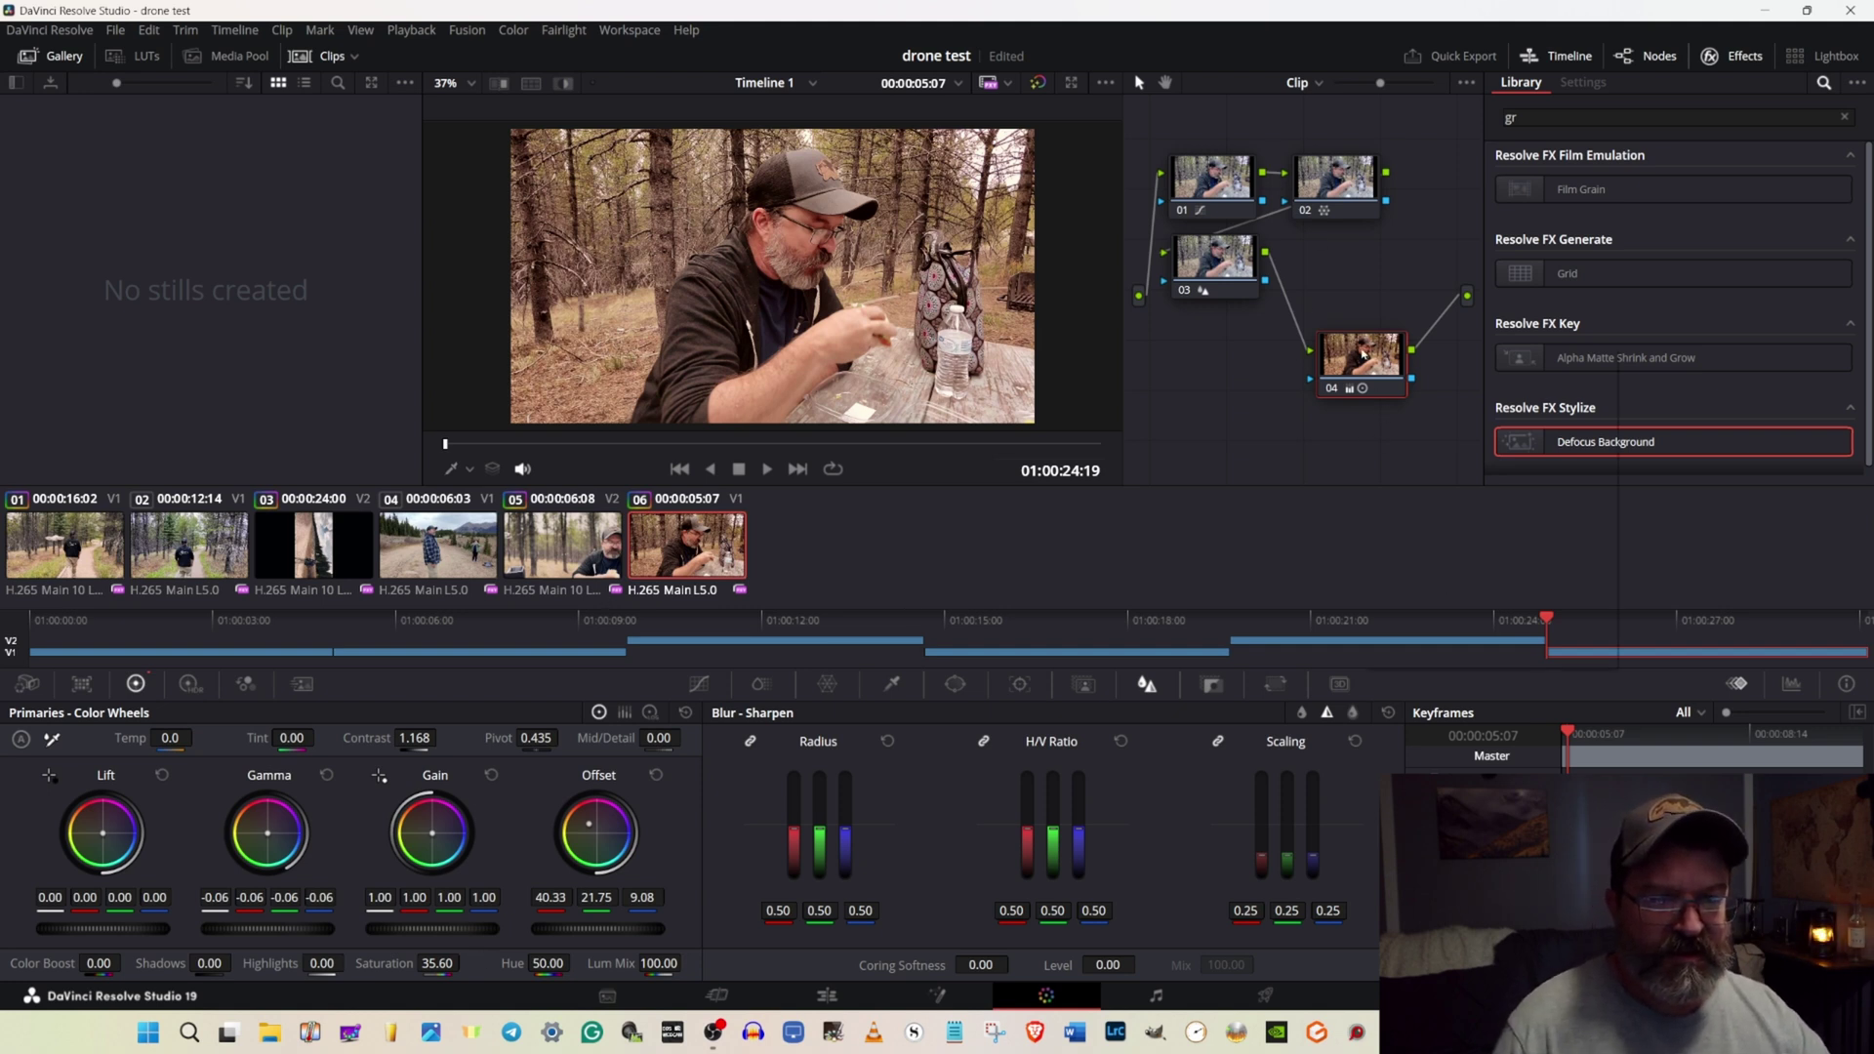
pyautogui.rightClick(1363, 355)
# Add serial node 05 after node 04 and position it in the node graph.
pyautogui.moveTo(1415, 444)
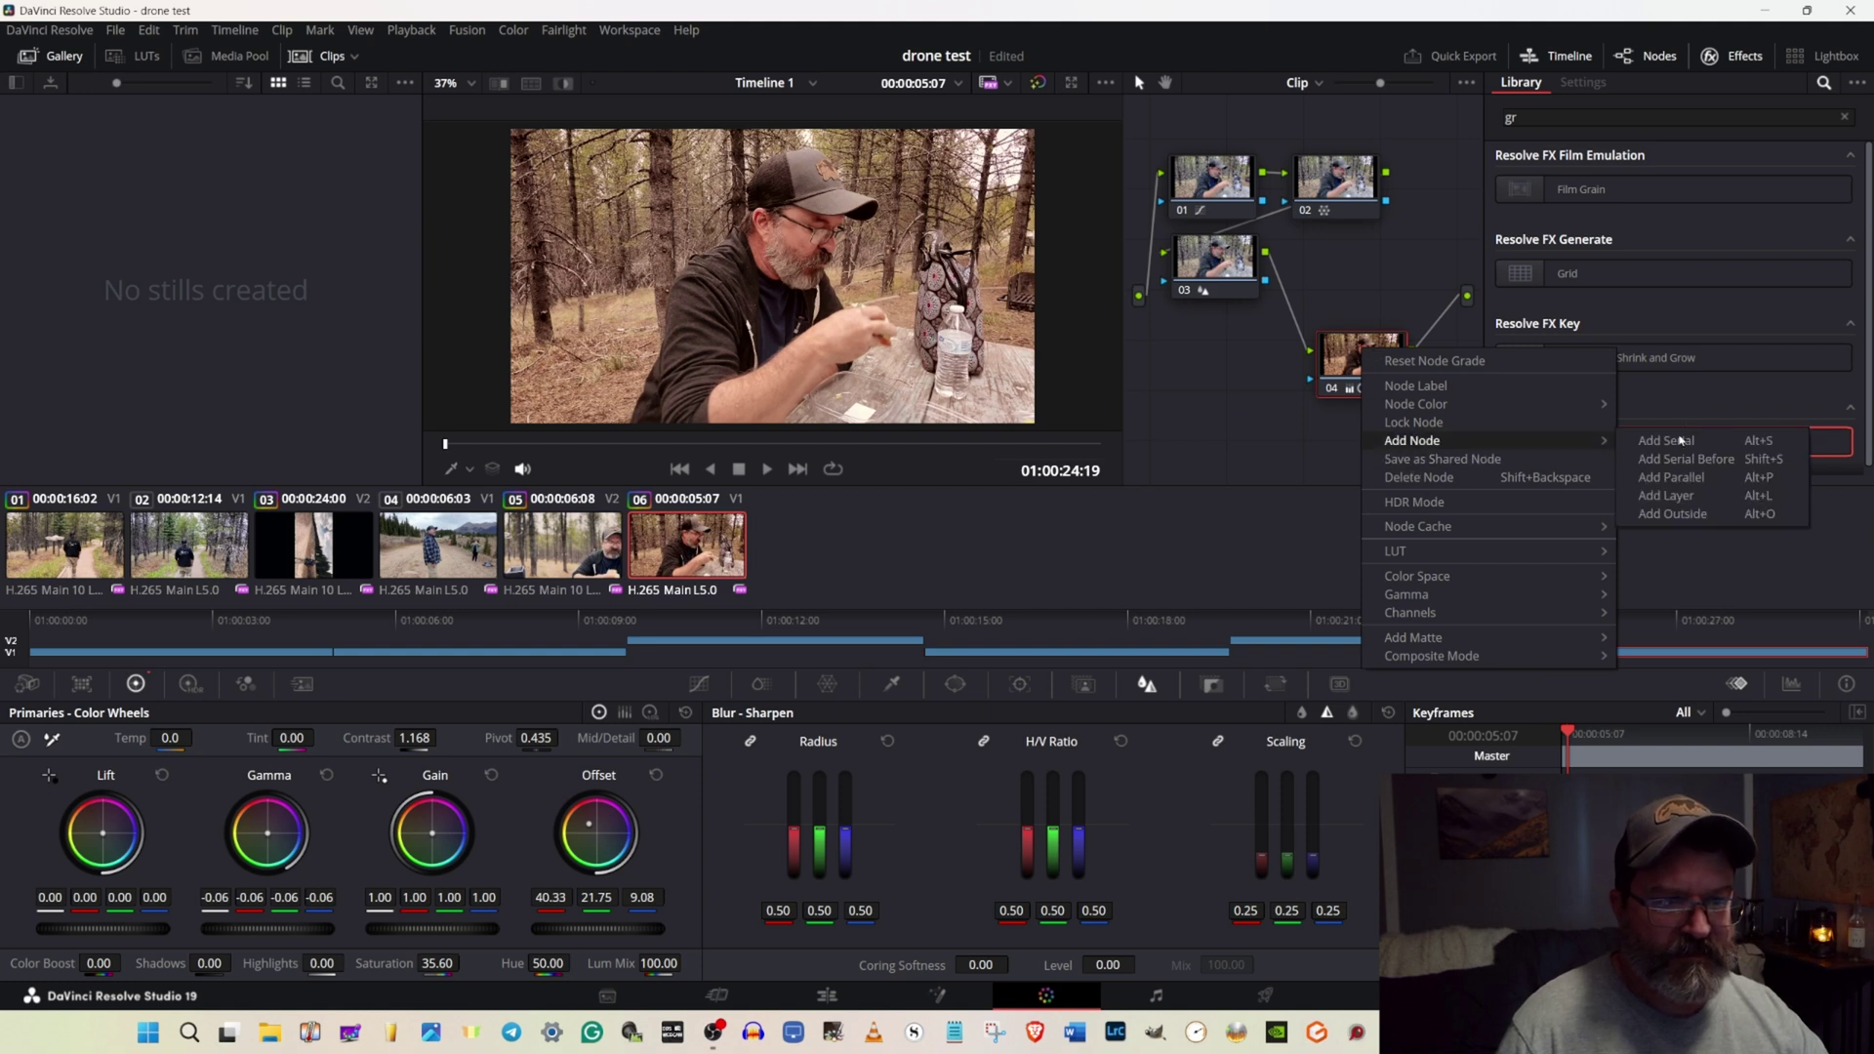
pyautogui.click(1680, 441)
pyautogui.moveTo(1225, 444); pyautogui.dragTo(1277, 441)
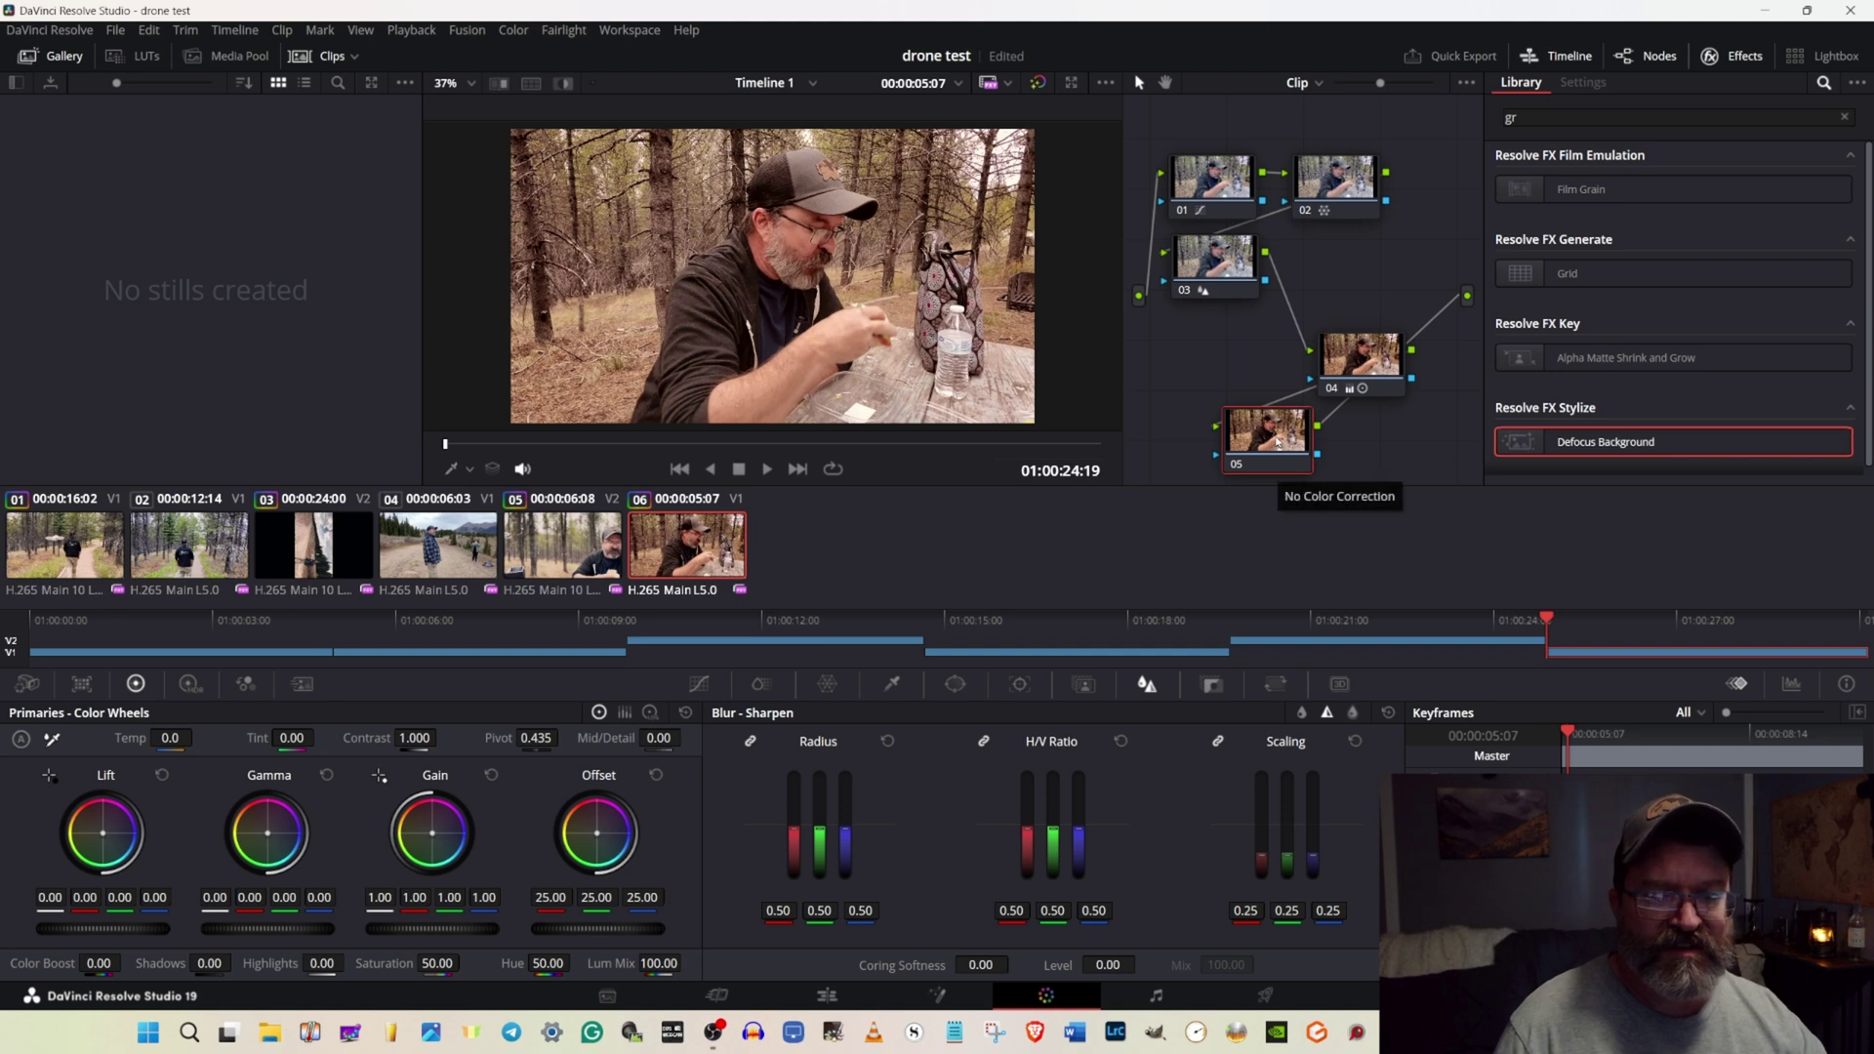
# Set node 05's Motion Effects to Better motion estimation with Motion Blur 40.
pyautogui.click(304, 685)
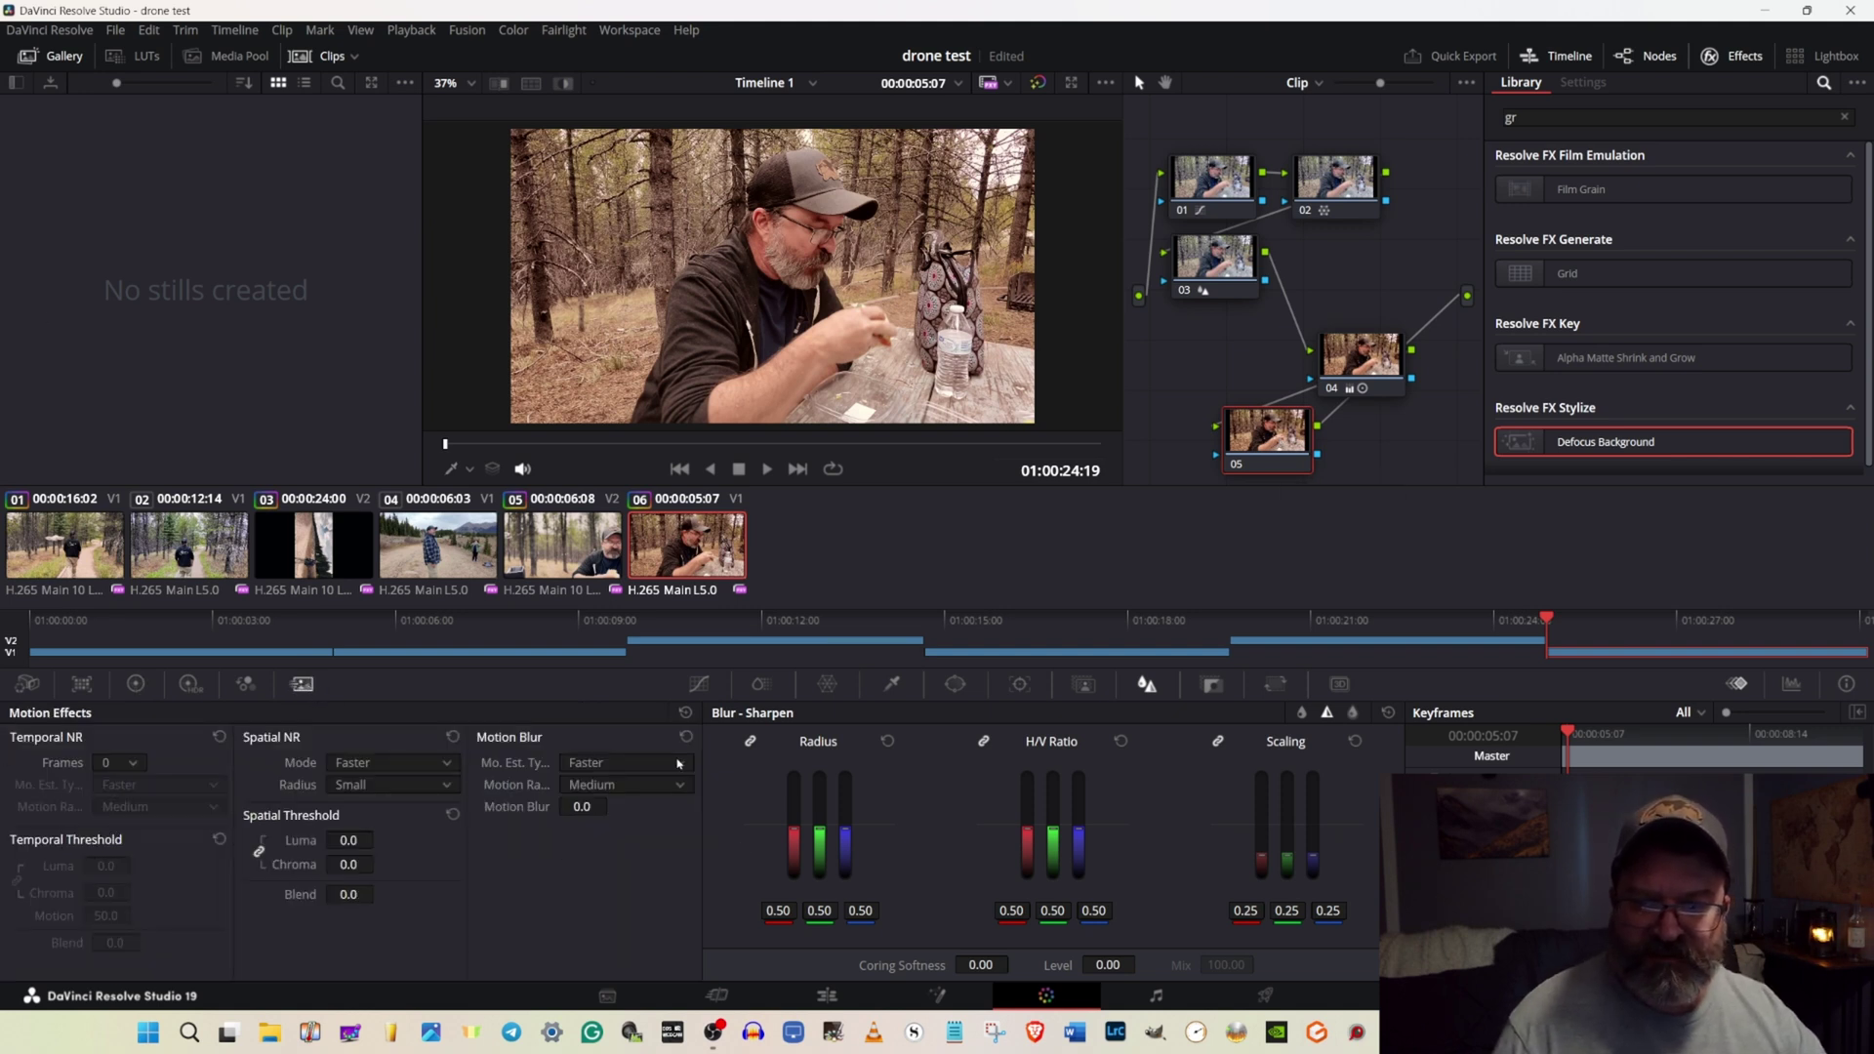
pyautogui.click(680, 765)
pyautogui.click(641, 808)
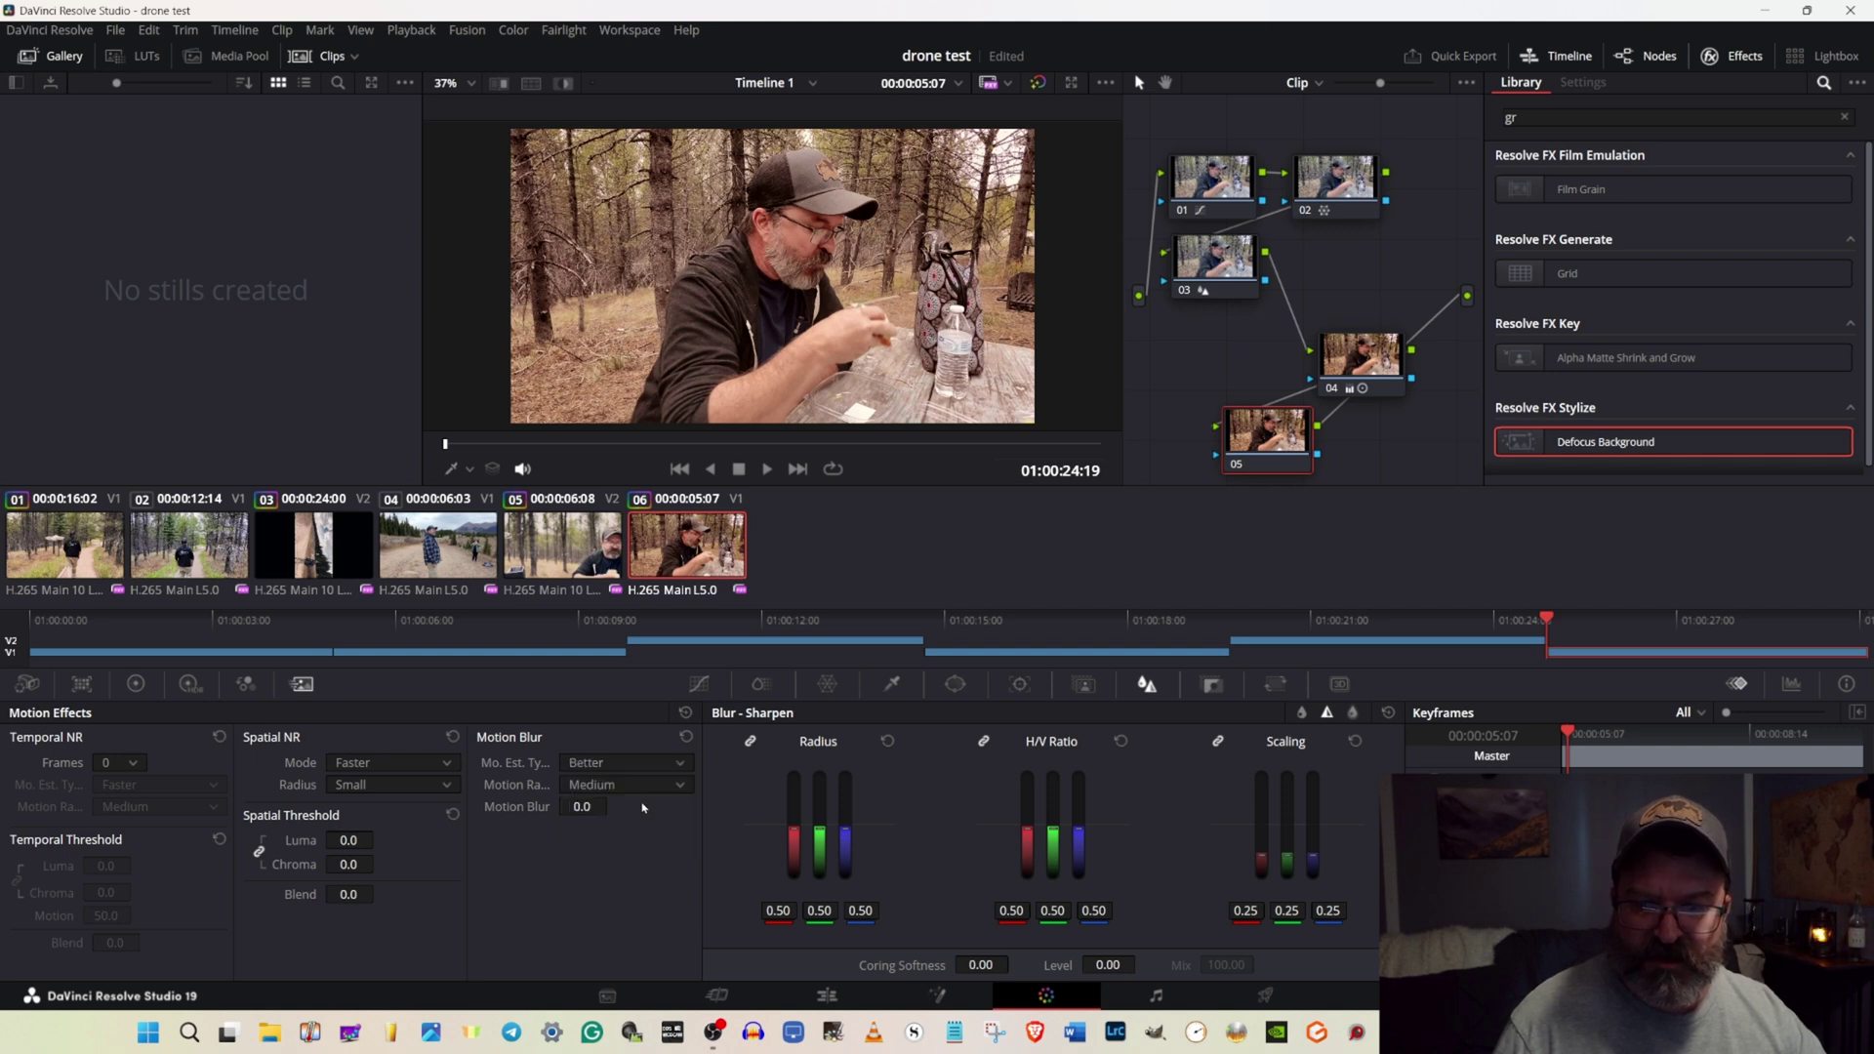
pyautogui.click(589, 806)
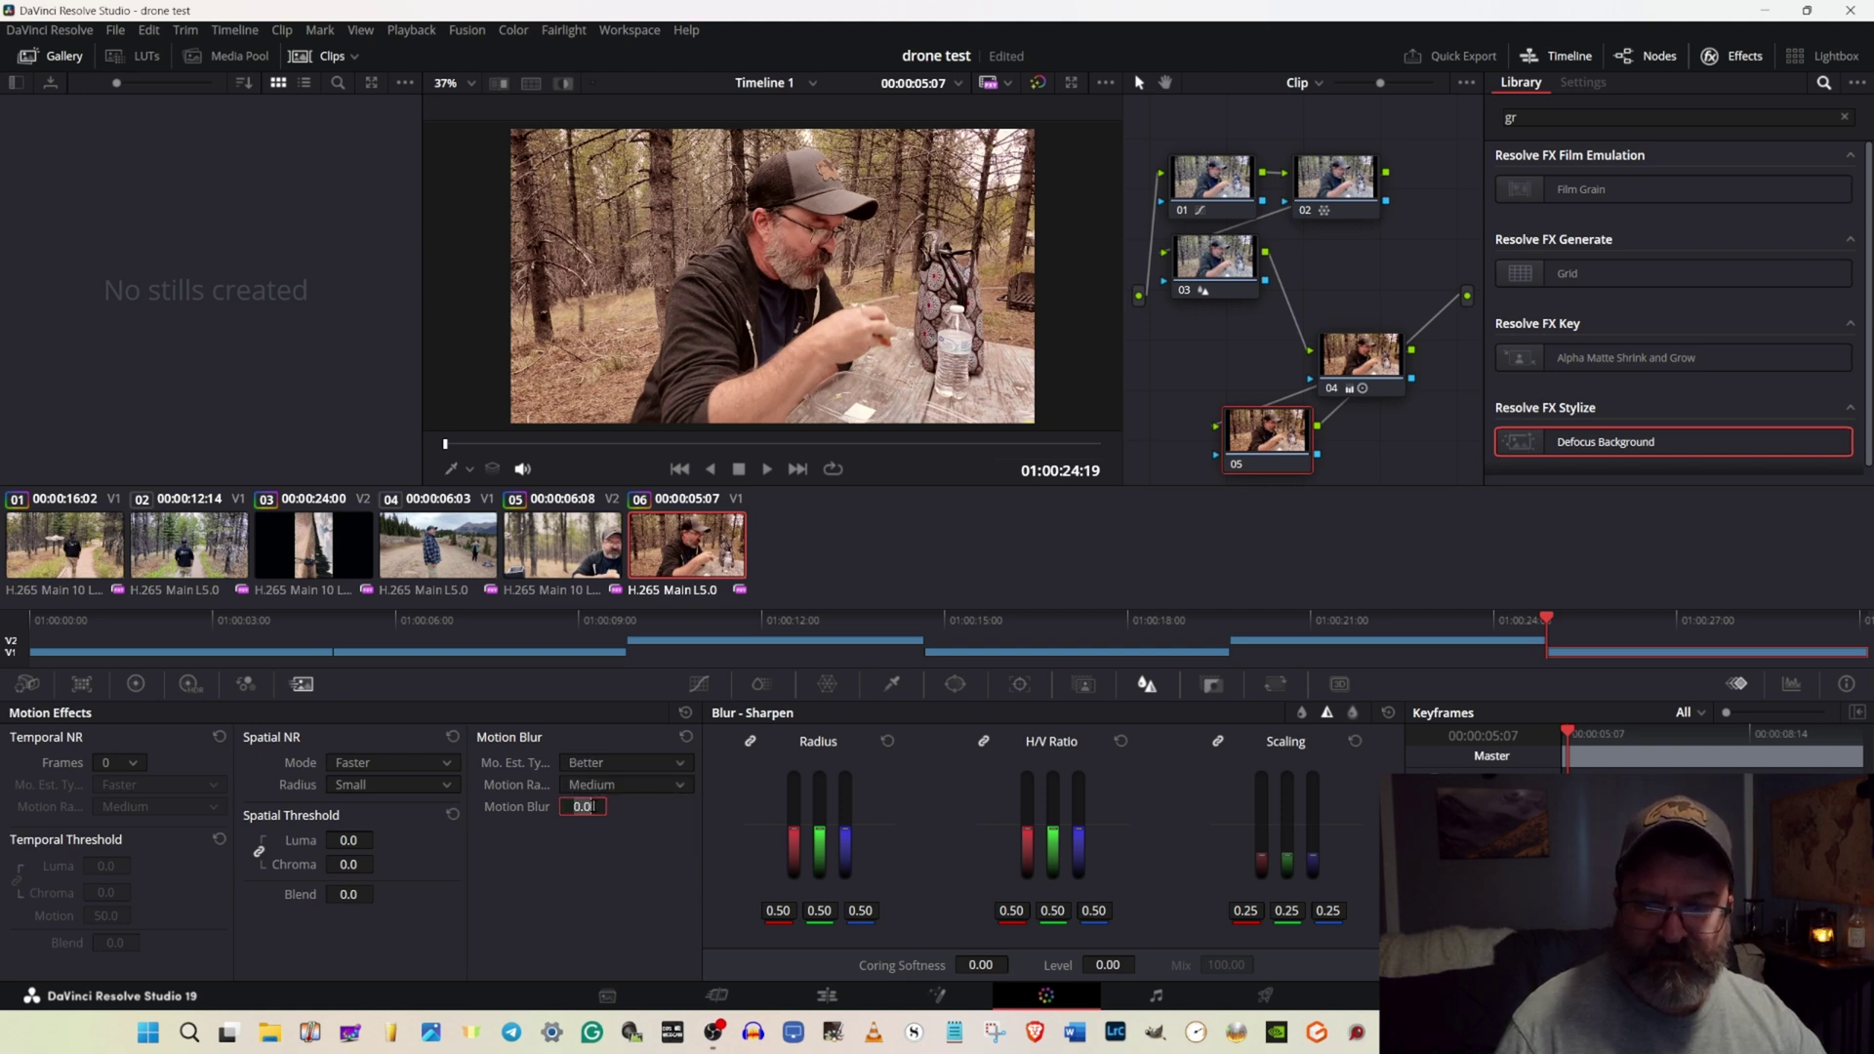
pyautogui.write('40')
pyautogui.press('Return')
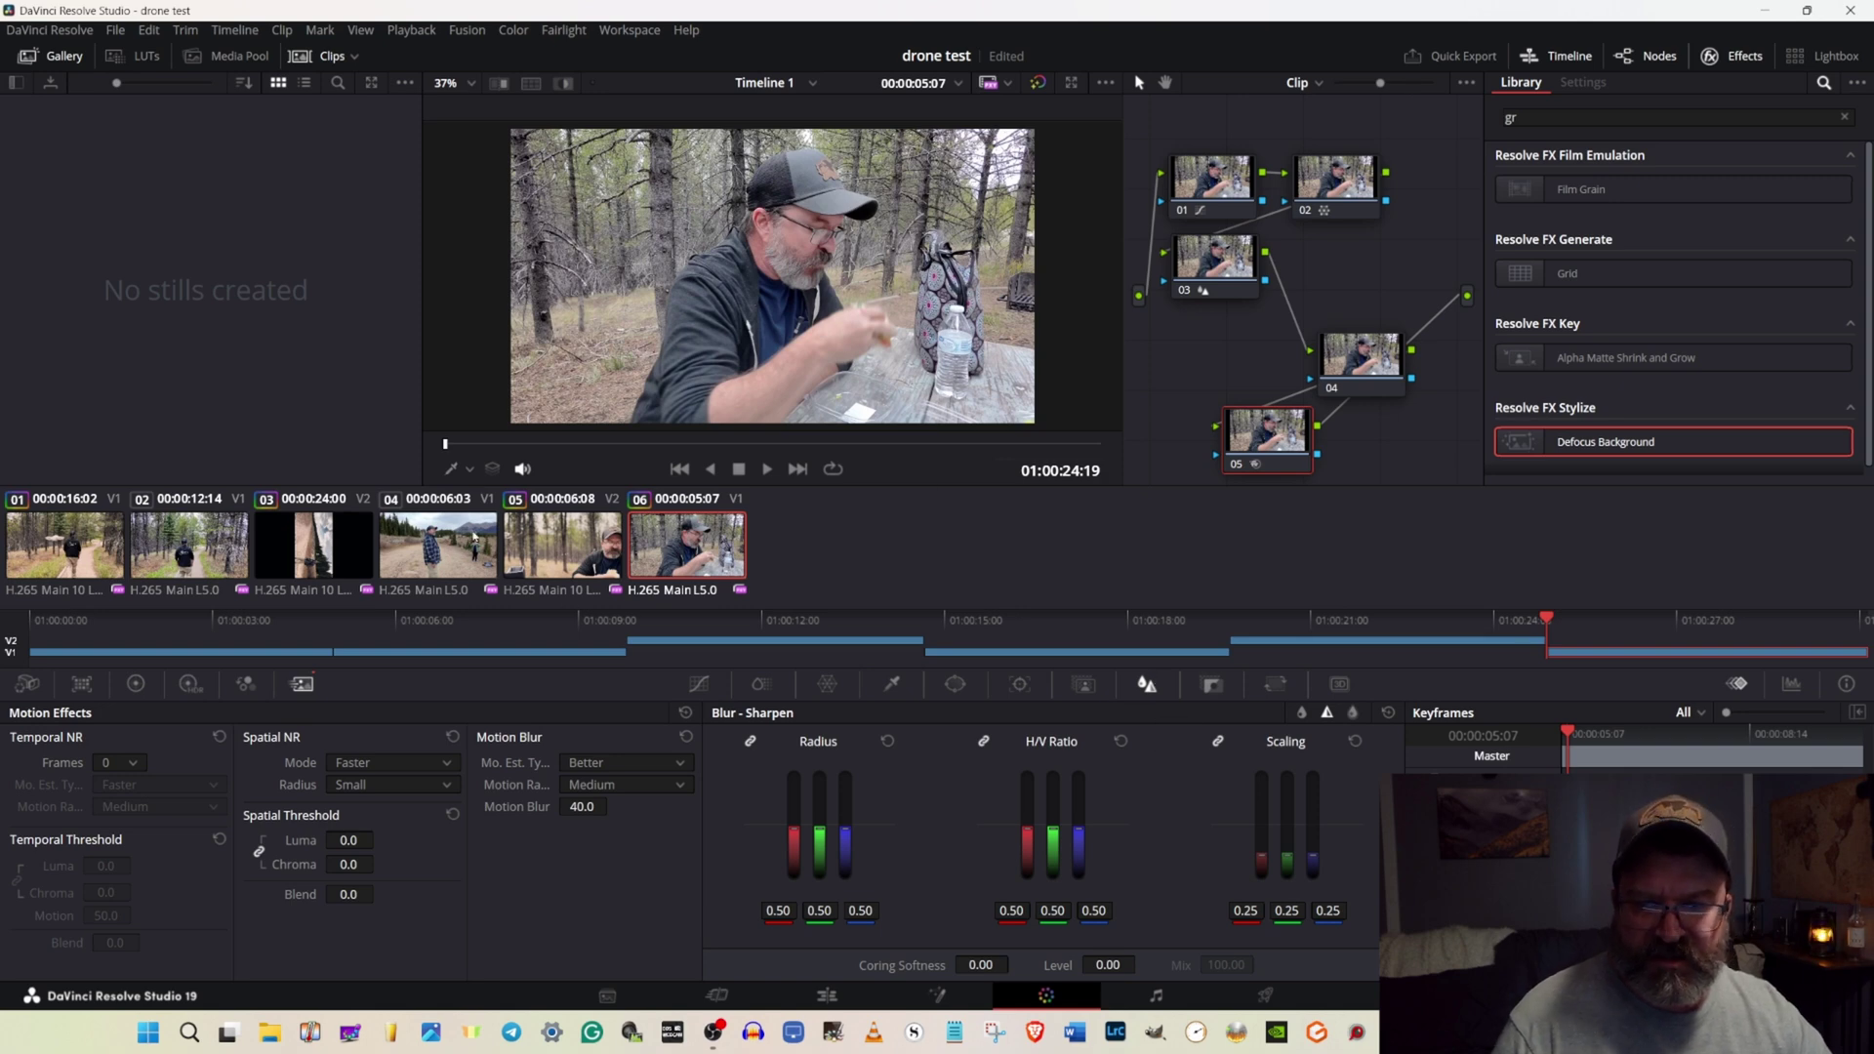
# Apply clip 06's grade to the other selected clips in the clip strip.
pyautogui.click(473, 535)
pyautogui.keyDown('ctrl'); pyautogui.click(188, 543); pyautogui.keyUp('ctrl')
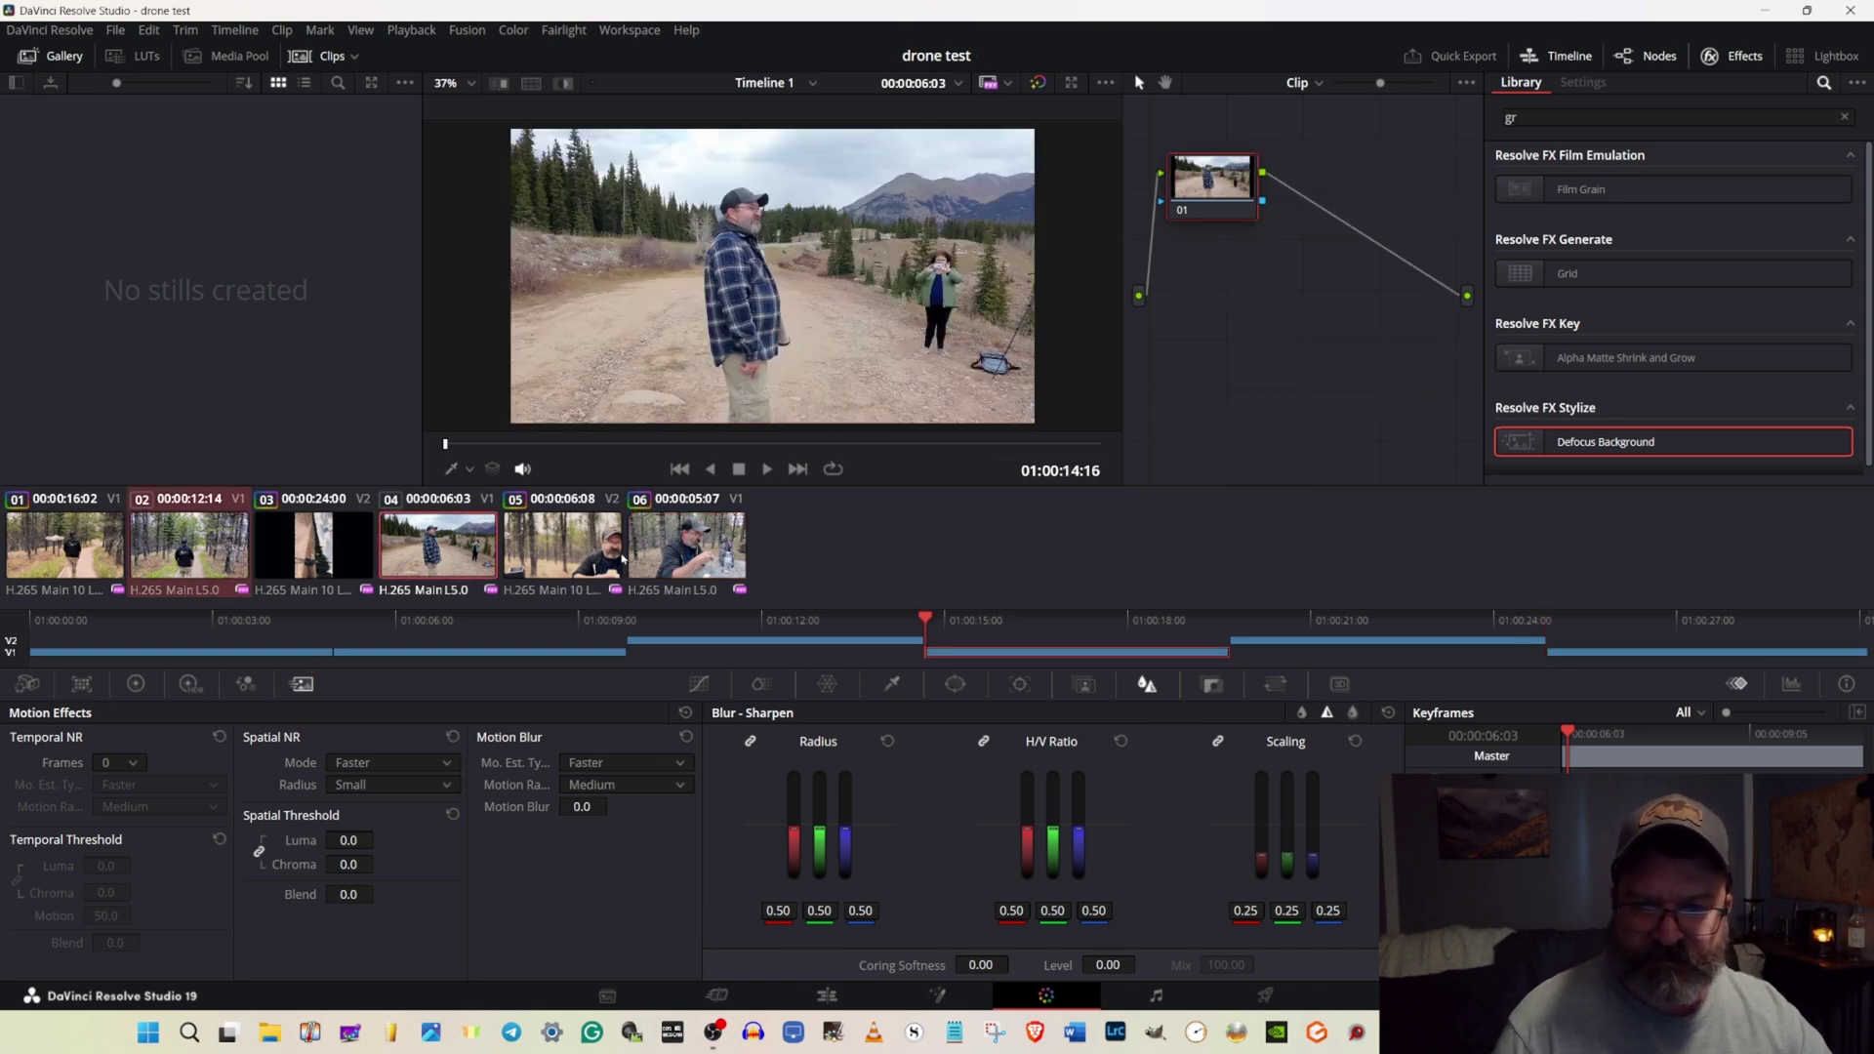
pyautogui.rightClick(680, 556)
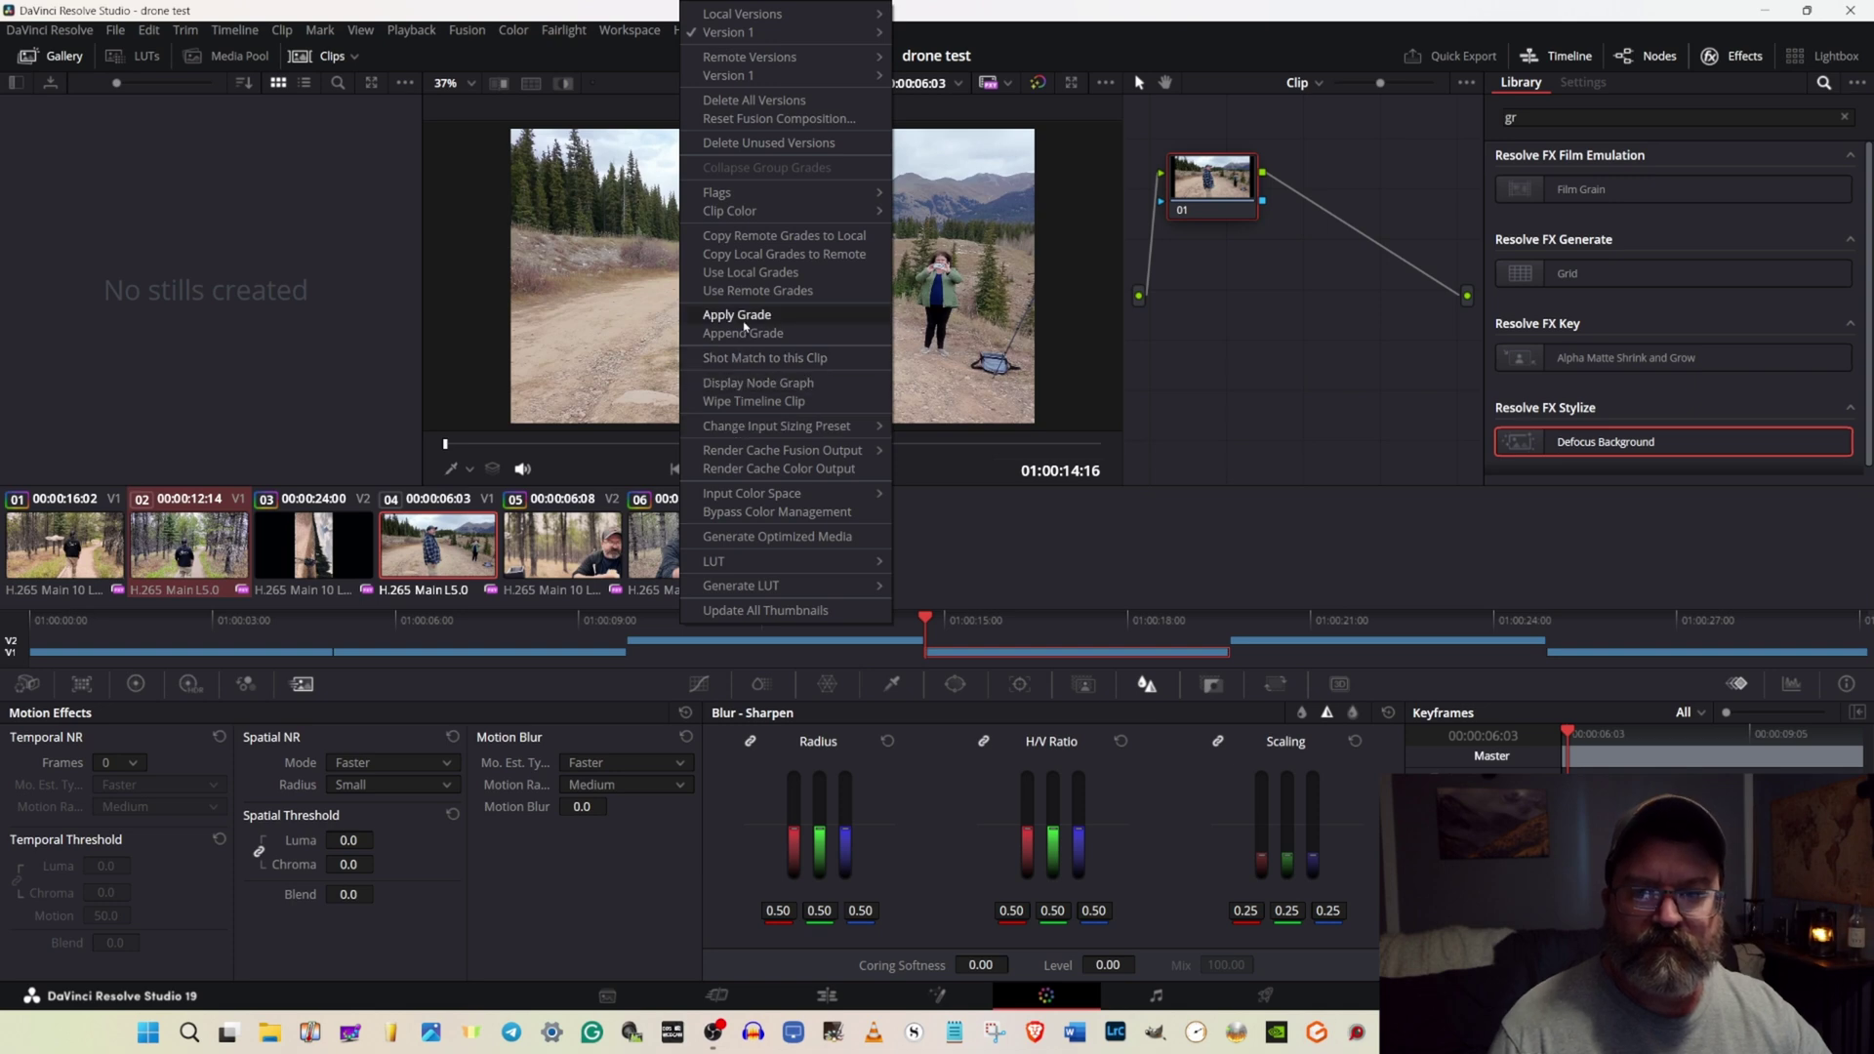
pyautogui.click(743, 318)
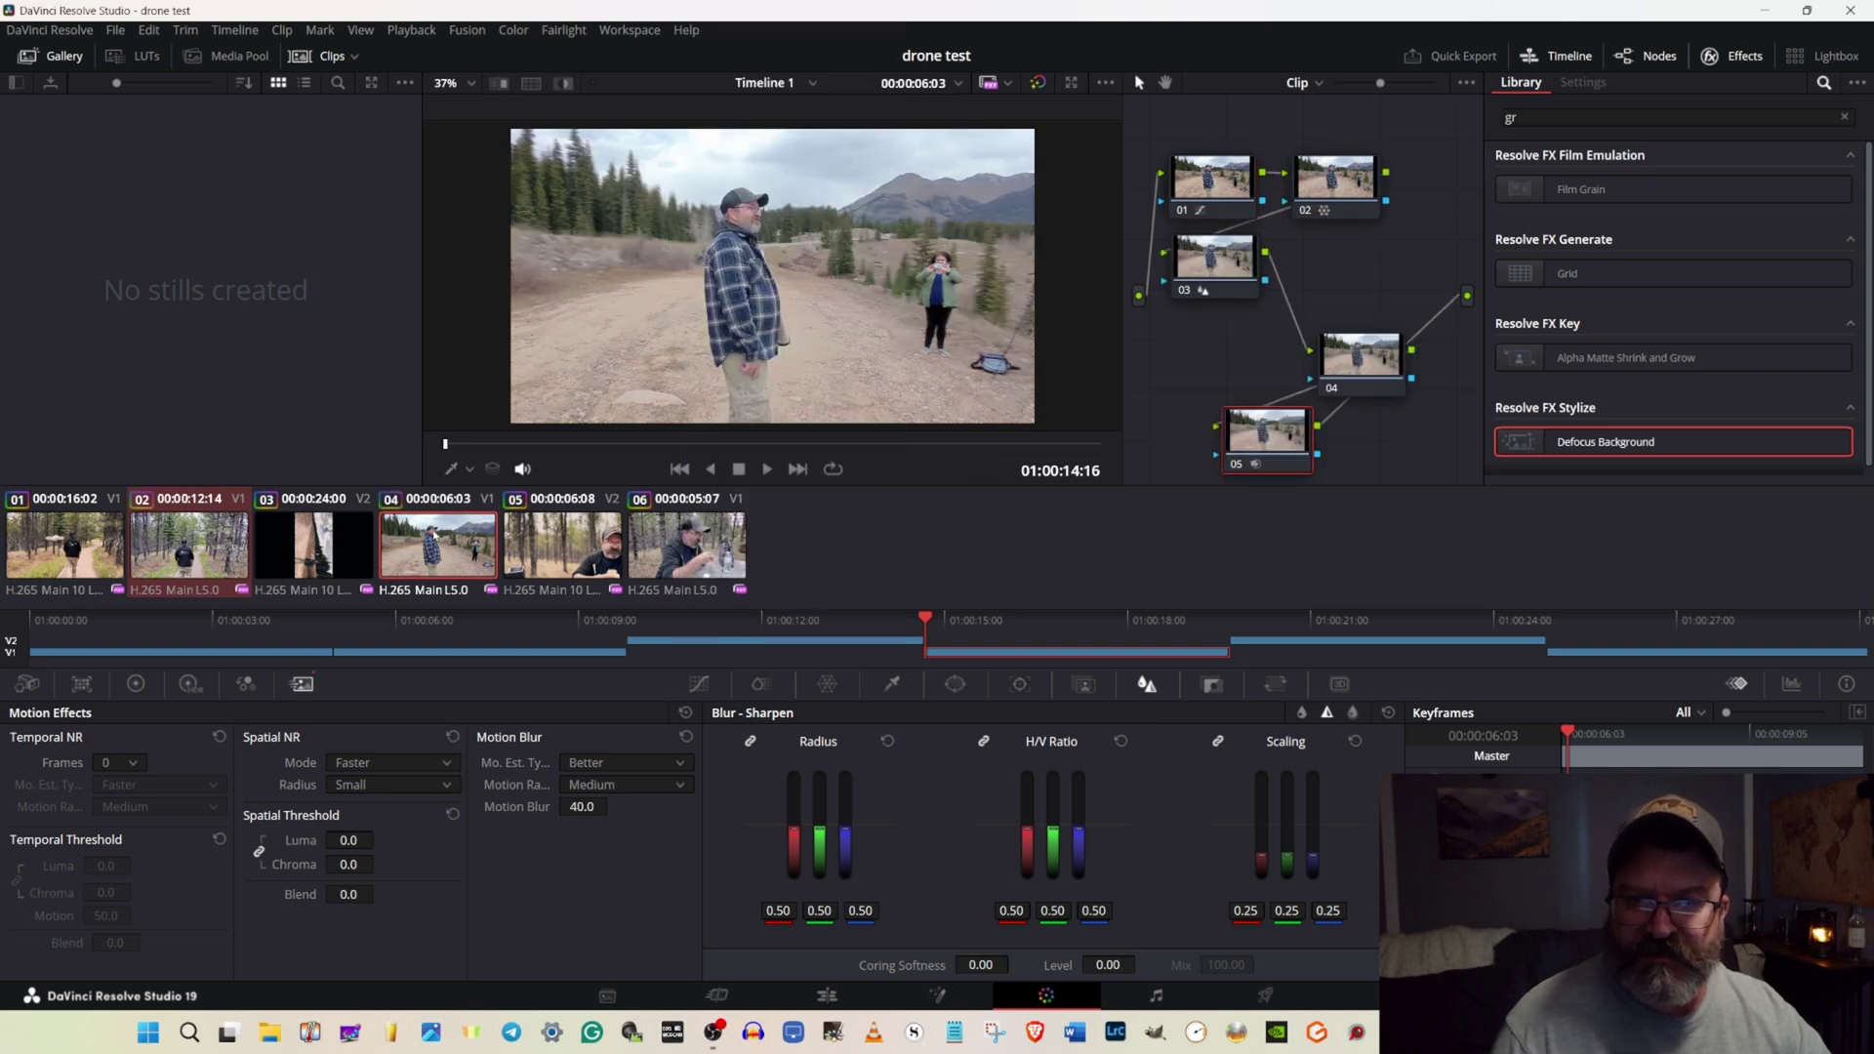
# Check the applied grade on clips 04, 06 and 01.
pyautogui.click(434, 534)
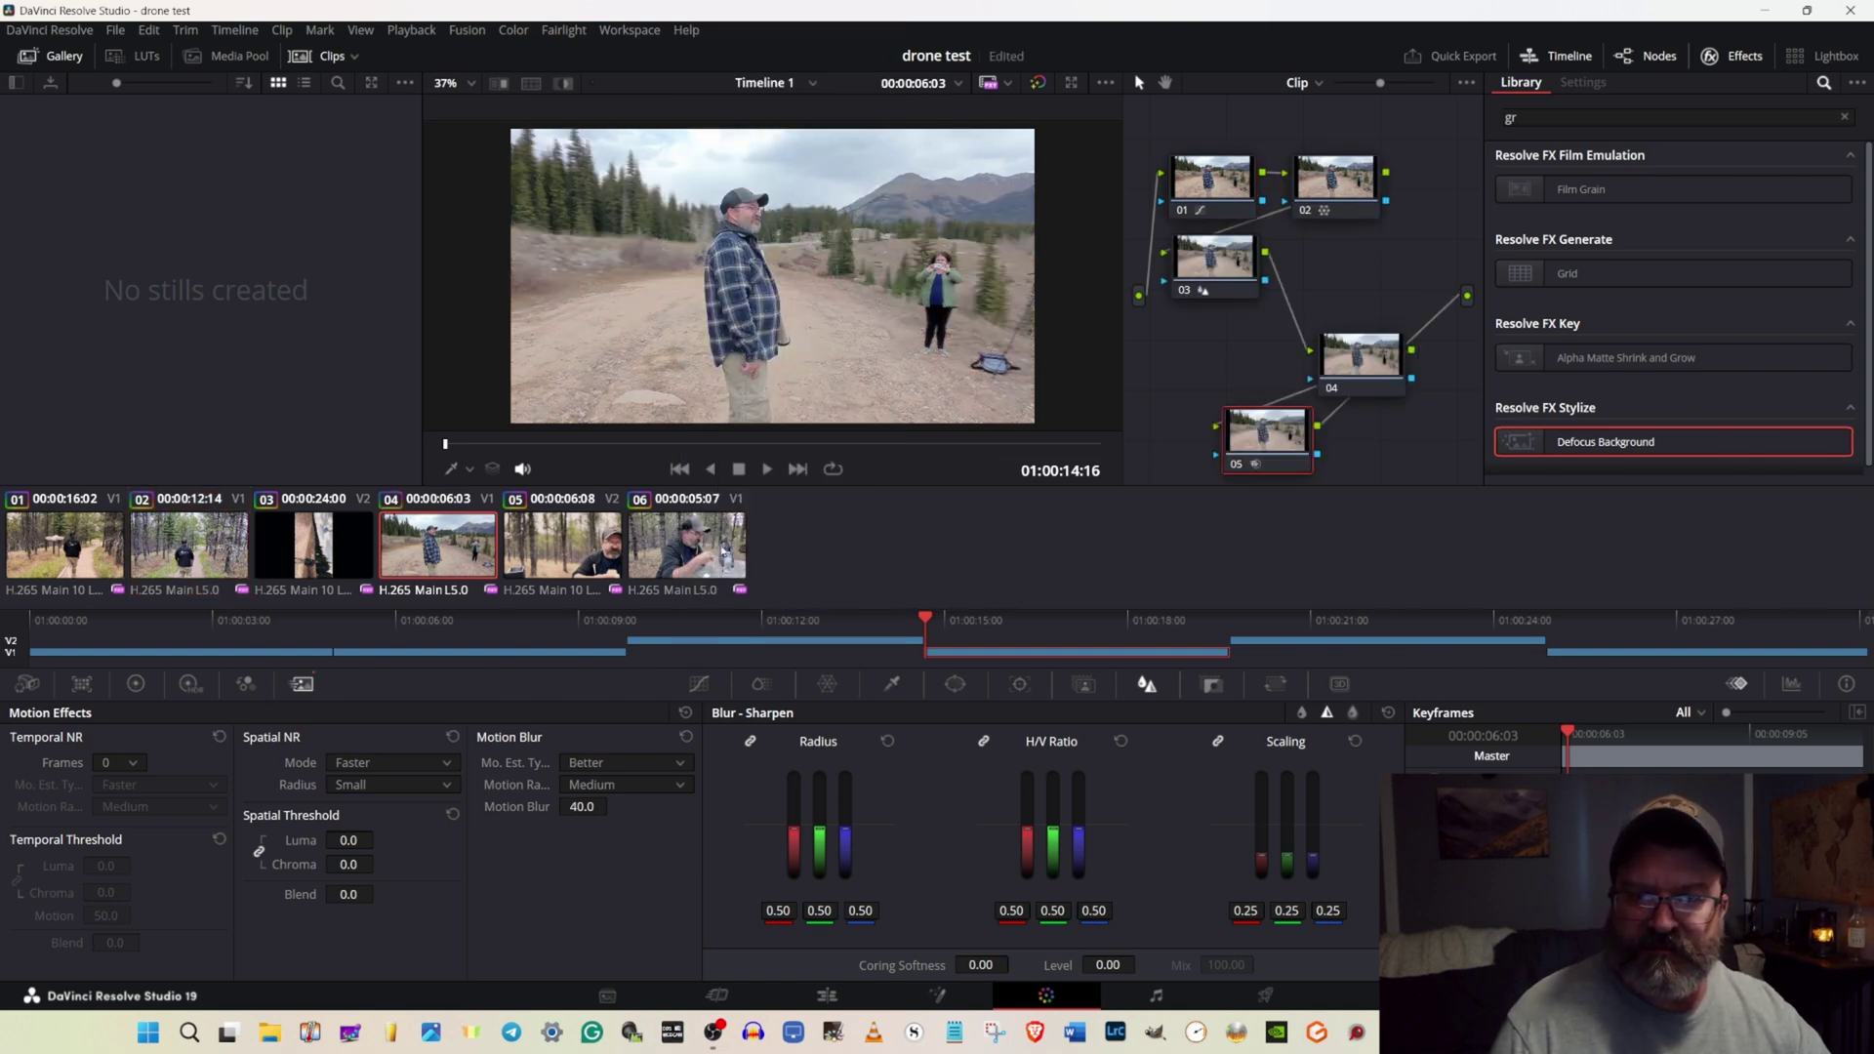
pyautogui.click(724, 552)
pyautogui.click(50, 639)
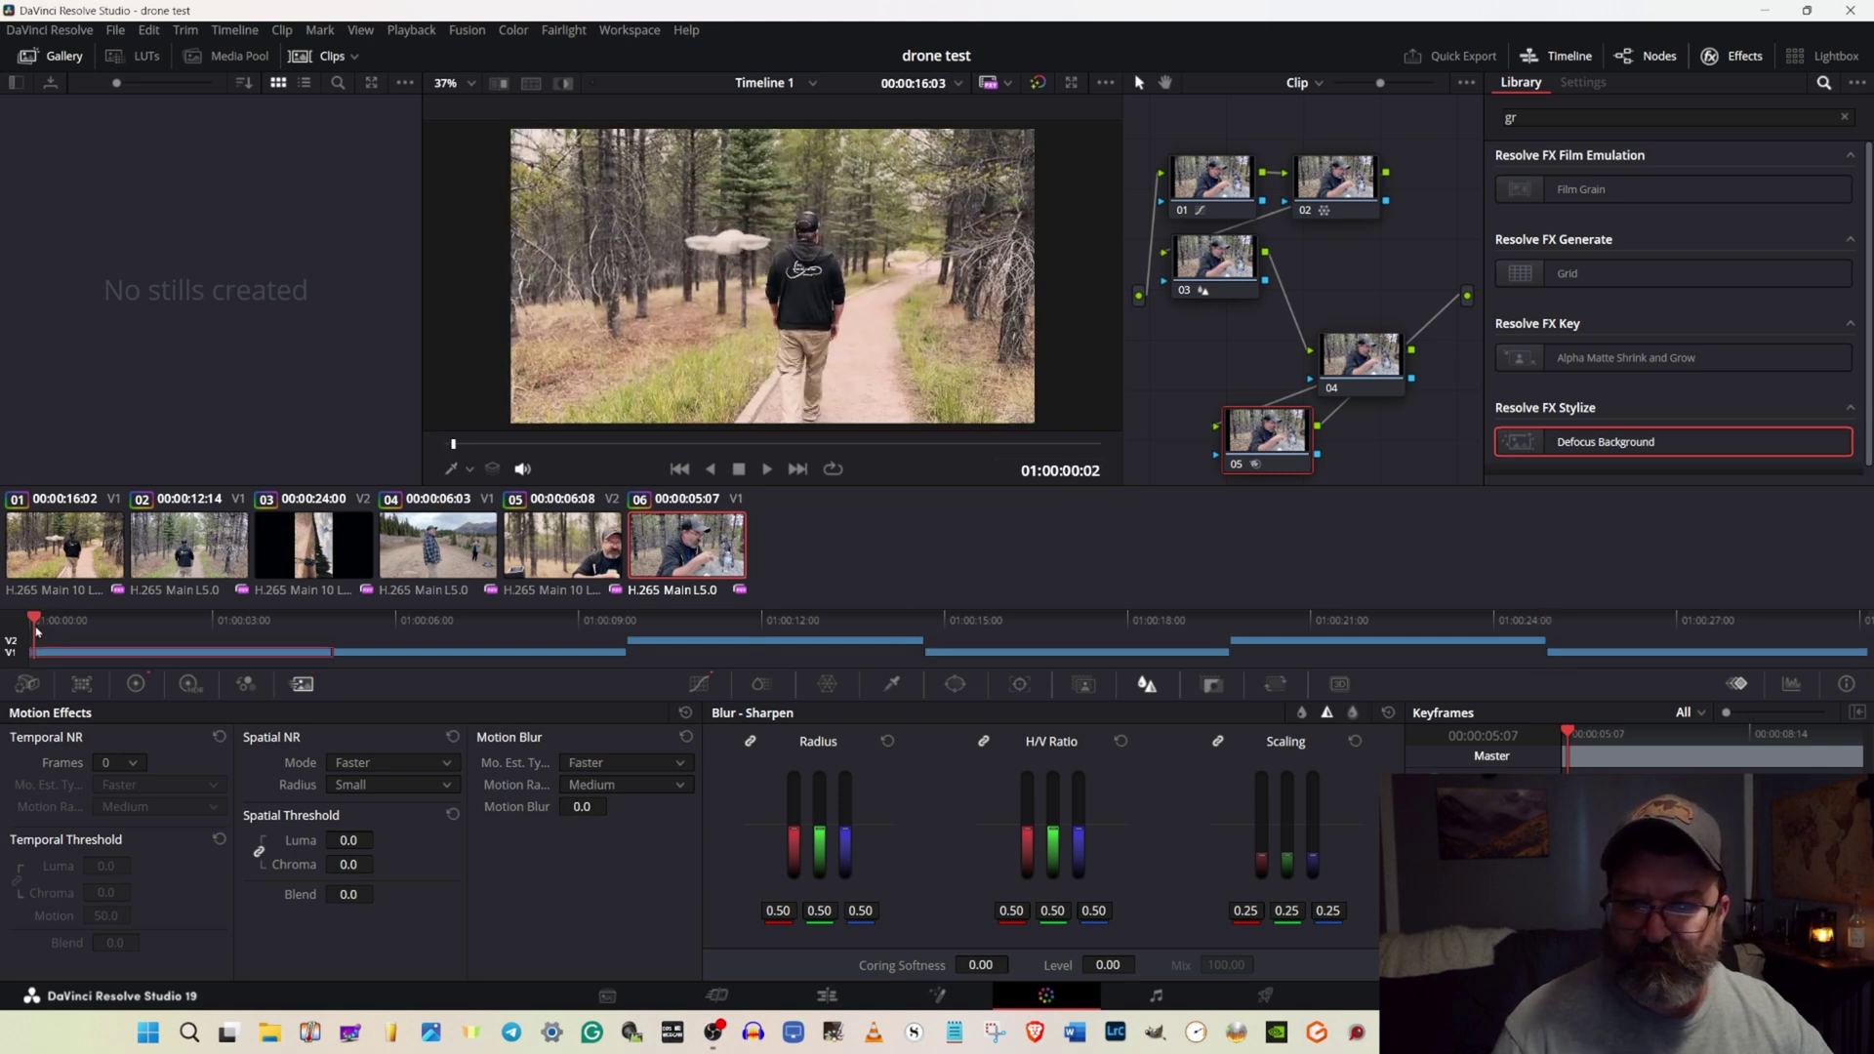